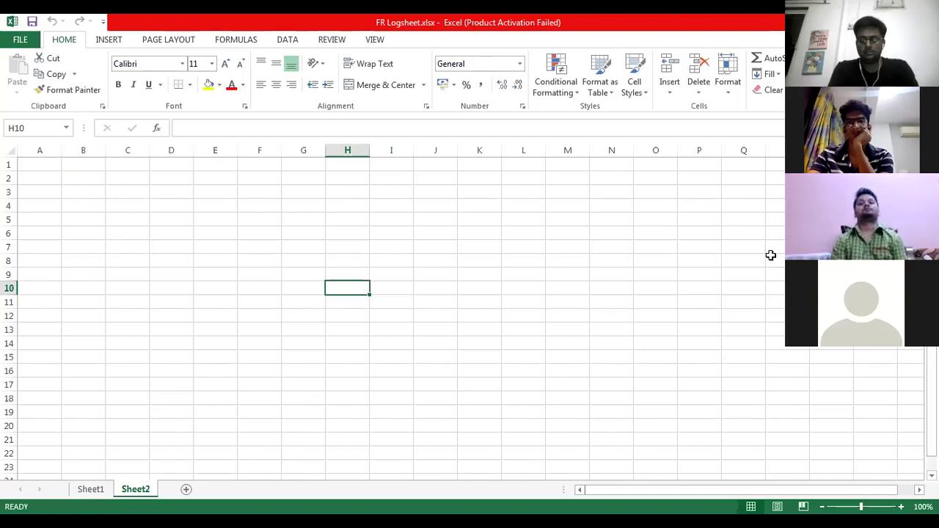
- Paste the copied Celine investment property problem text into Sheet2, starting at cell A2
key(Left)
key(Left)
key(Left)
key(Left)
key(Left)
key(Left)
key(Left)
key(Up)
key(Up)
key(Up)
key(Up)
key(Up)
key(Up)
key(Up)
key(Up)
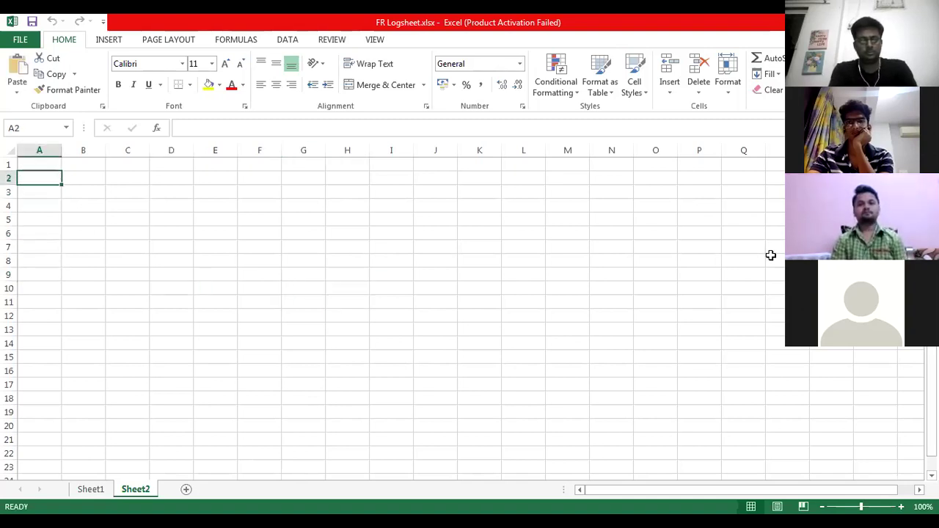
text(Celine, a manufacturing entity, purchases a property for $1 million on 1 January 20X1 for its investment potential. The land element of the cost is believed to be $400,000, and the buildings element is expected to have a useful life of 50 years. At 31 December 20X1, local property indices suggest that the fair value of the property has risen to $1.1 million.)
key(Down)
key(Down)
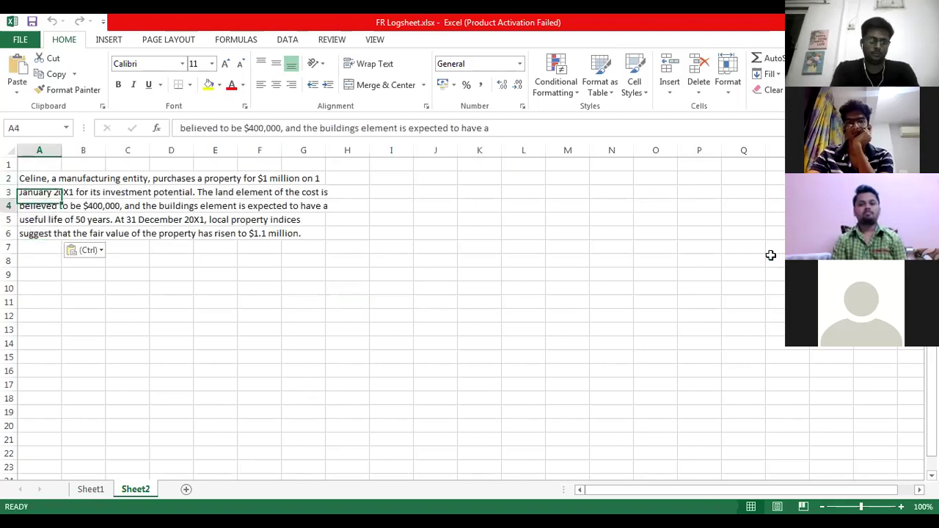
- Enter the purchase date 01/01/2011 in cell A9, below the problem text
key(Right)
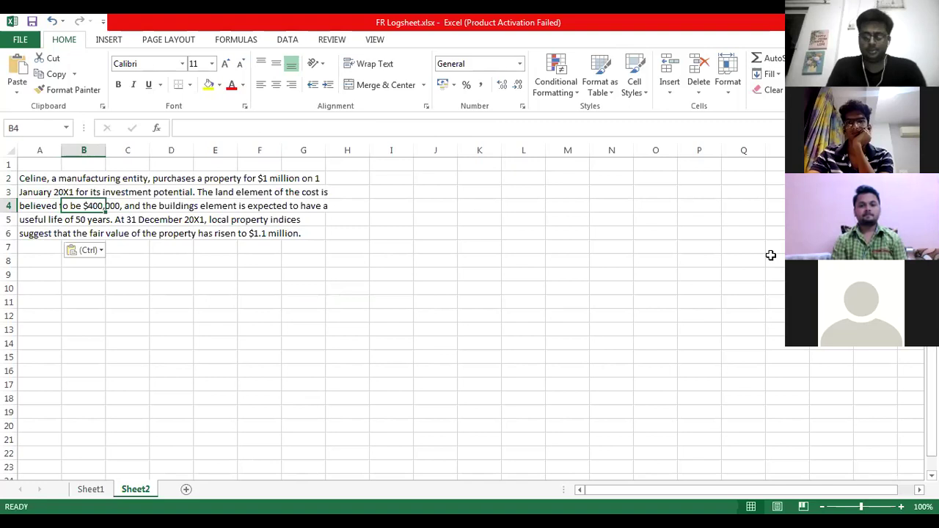
key(Down)
key(Down)
key(Down)
key(Down)
key(Down)
key(Down)
key(Left)
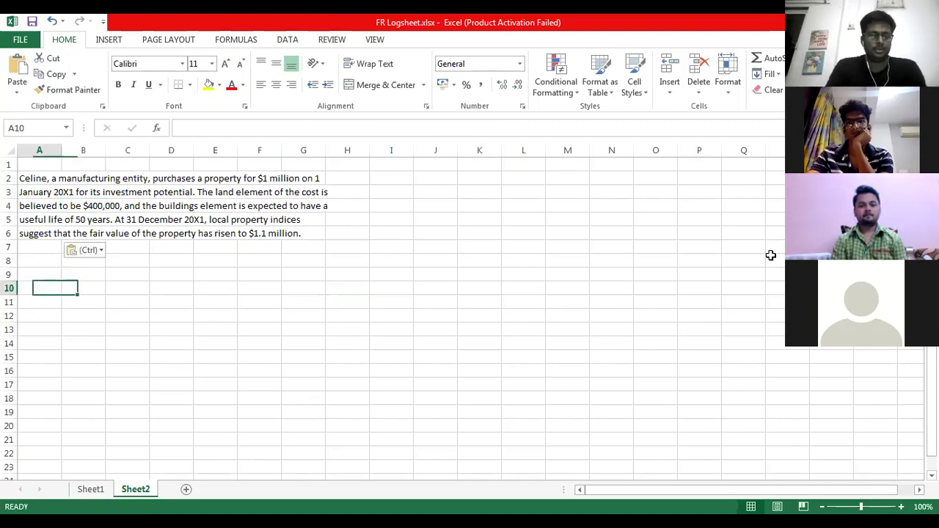
key(Up)
text(01/)
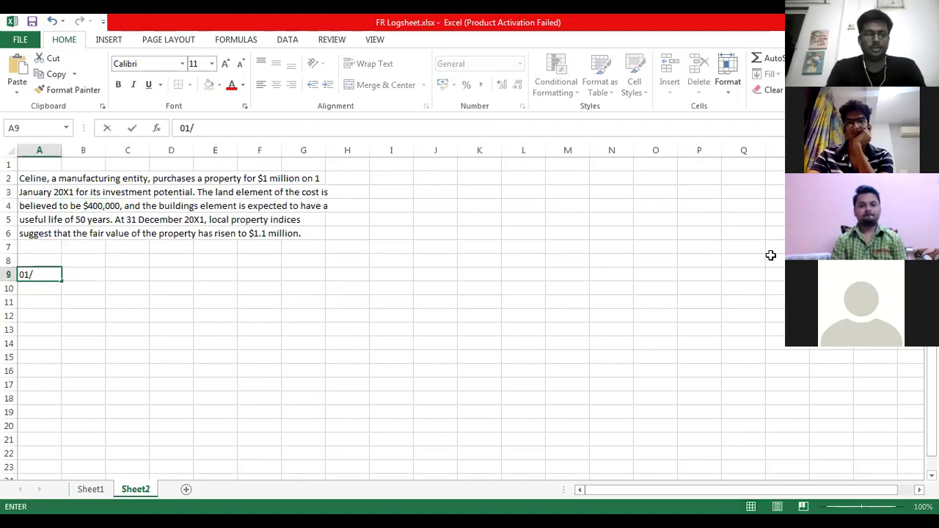
text(01*/)
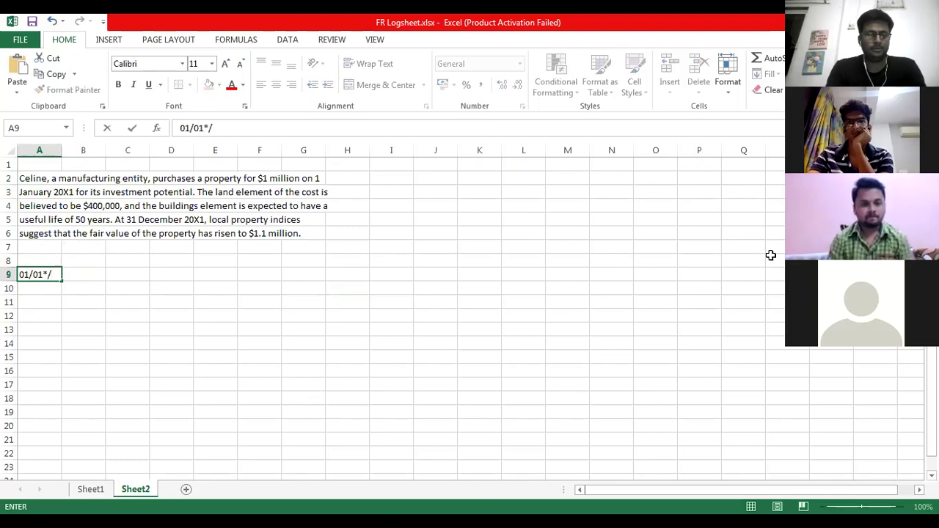
text(2011)
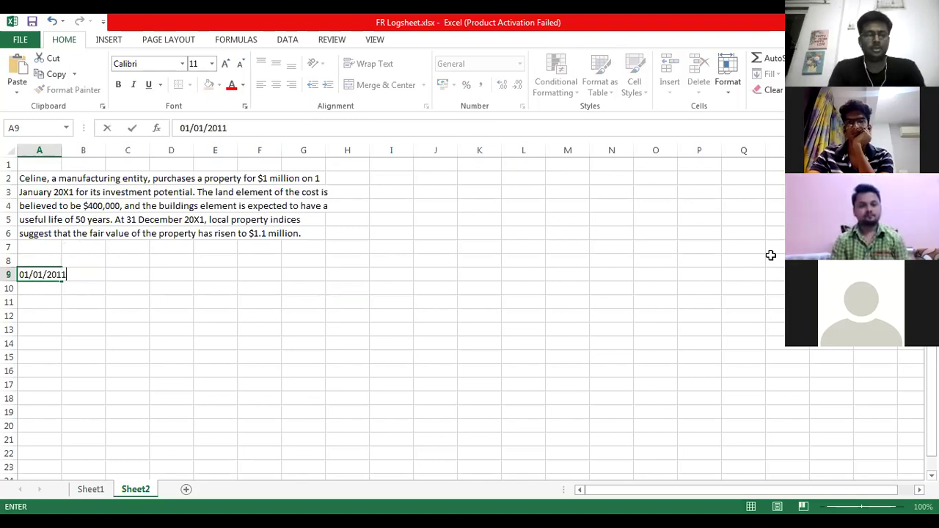
key(Return)
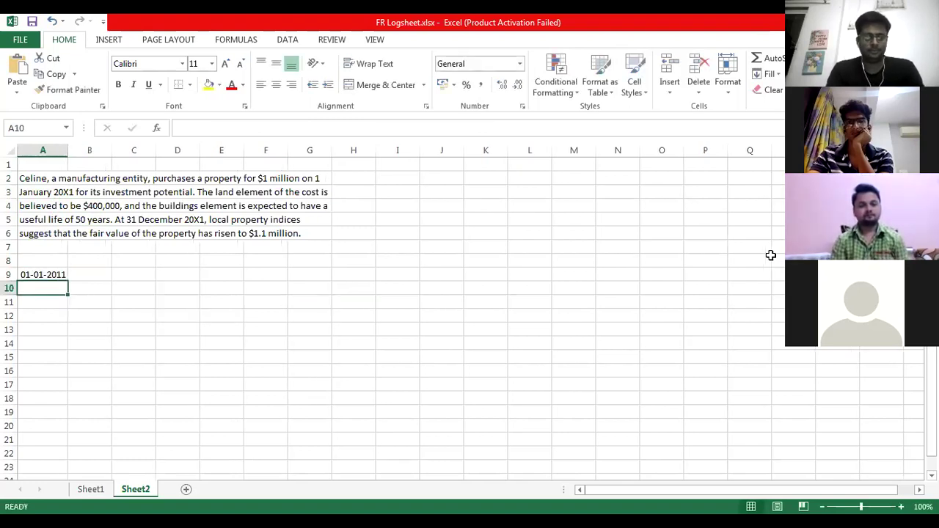
- Record the total property cost of 1000000 in B9 and label it "L & B" in C9
key(Up)
key(Right)
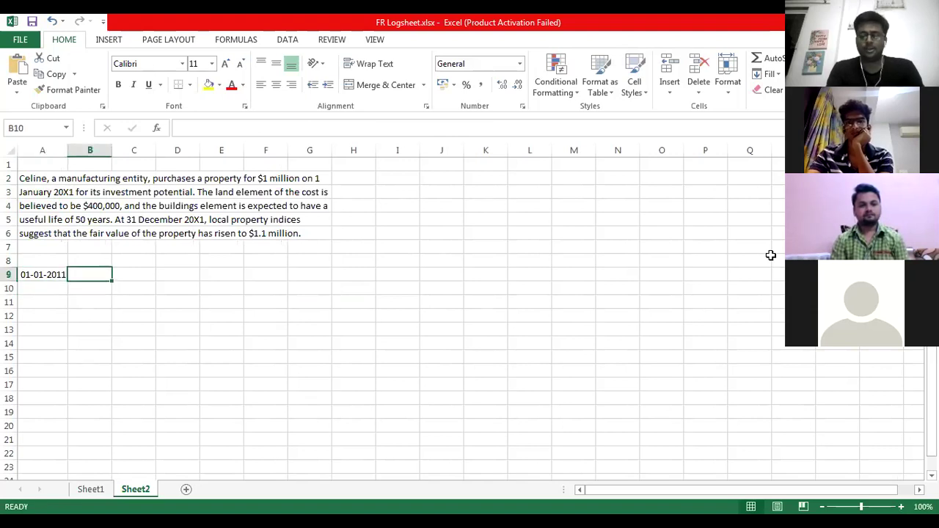
text(1000000)
key(Return)
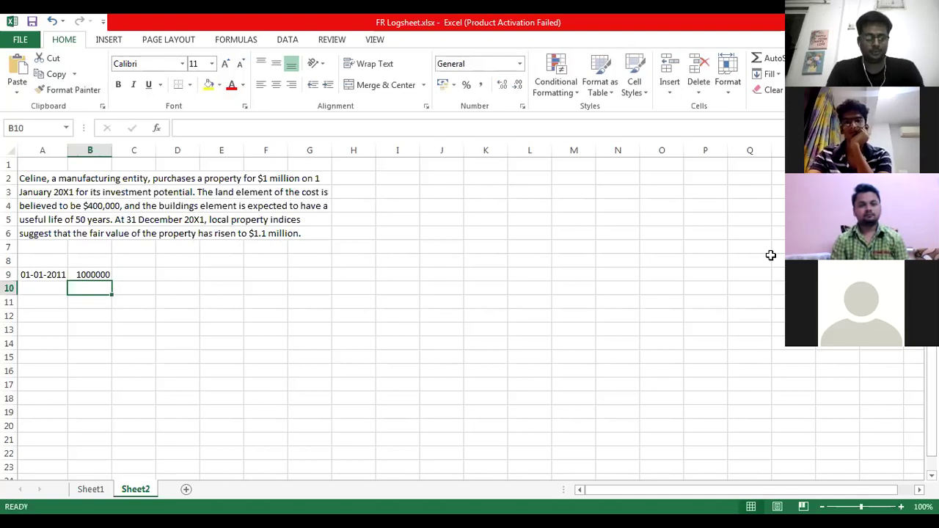
key(Up)
key(Right)
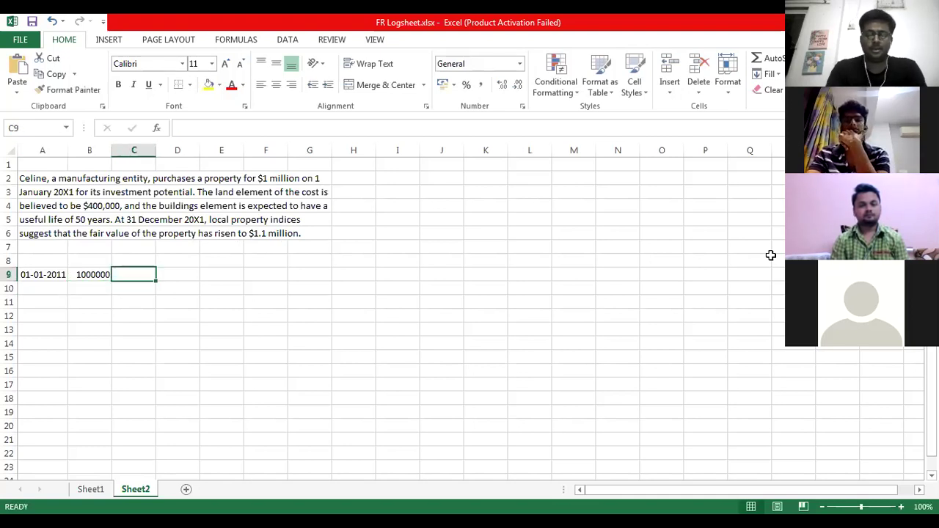
text(l)
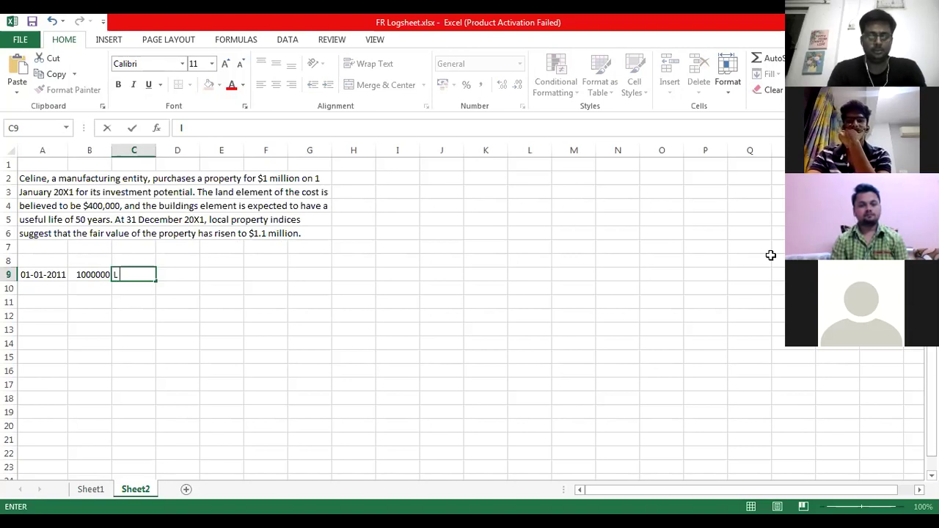
text( & B)
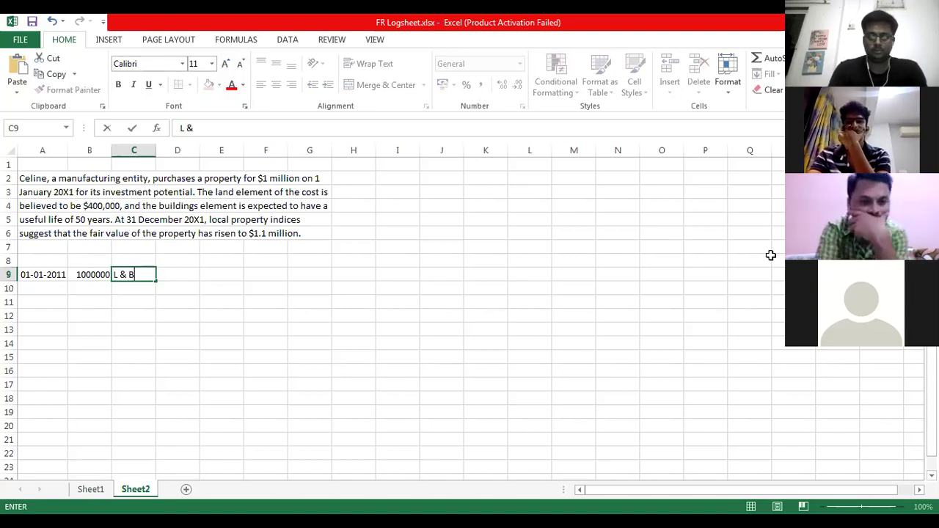
key(Return)
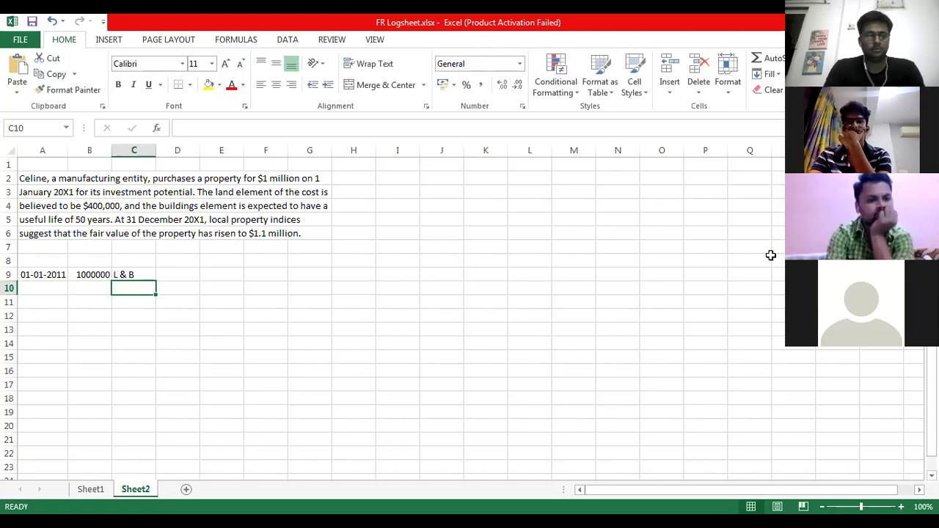
- Record the land element of 400000 in B10 and label it "Land" in C10
key(Left)
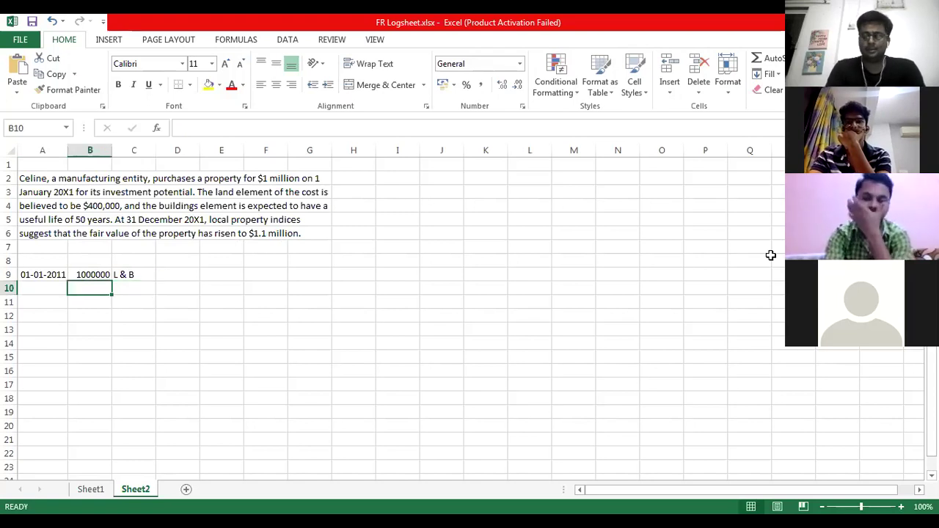
text(400000)
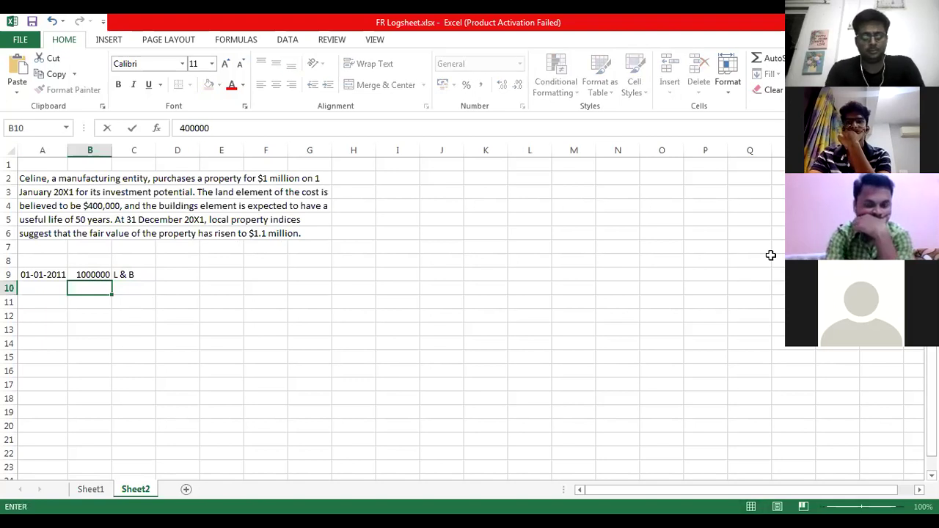
key(Tab)
text(Land)
key(Return)
- Record the building element of 600000 in B11 and label it "Building" in C11
text(60)
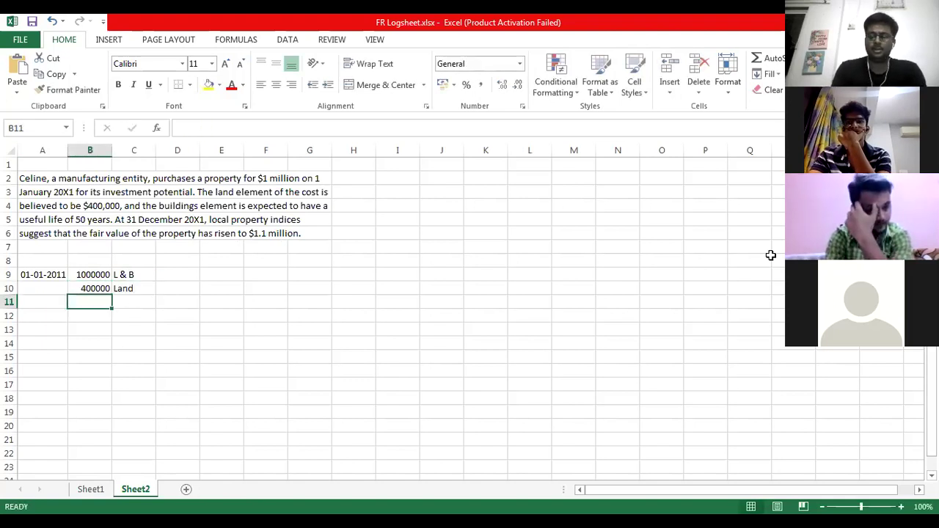
text(000)
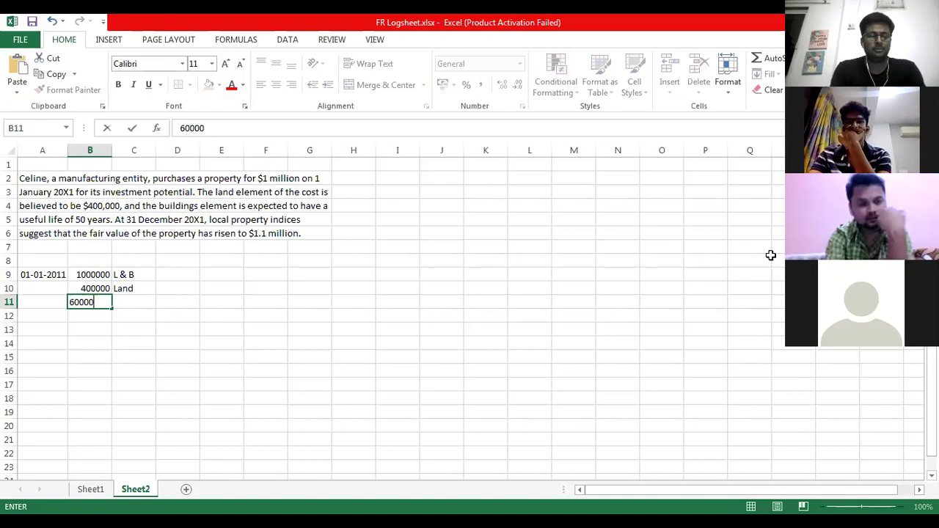
key(Tab)
key(Left)
text(600000)
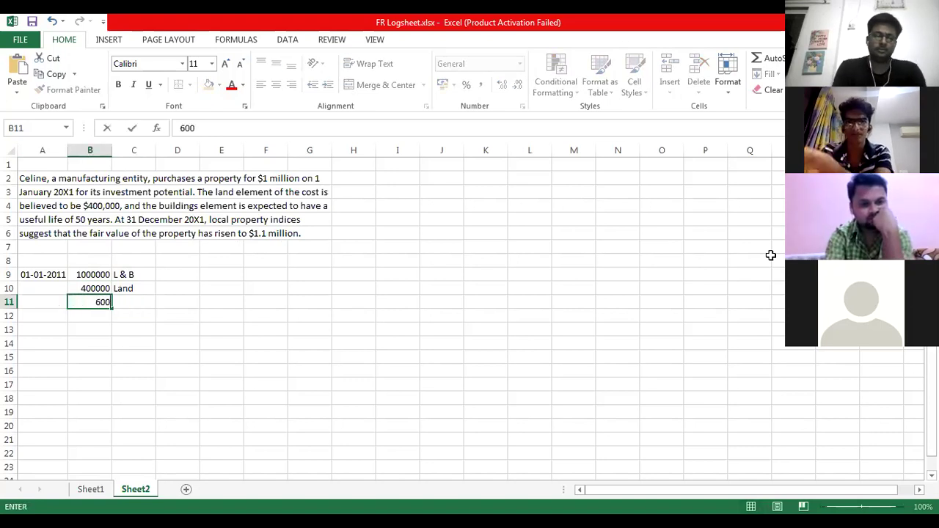
key(Tab)
text(Bui)
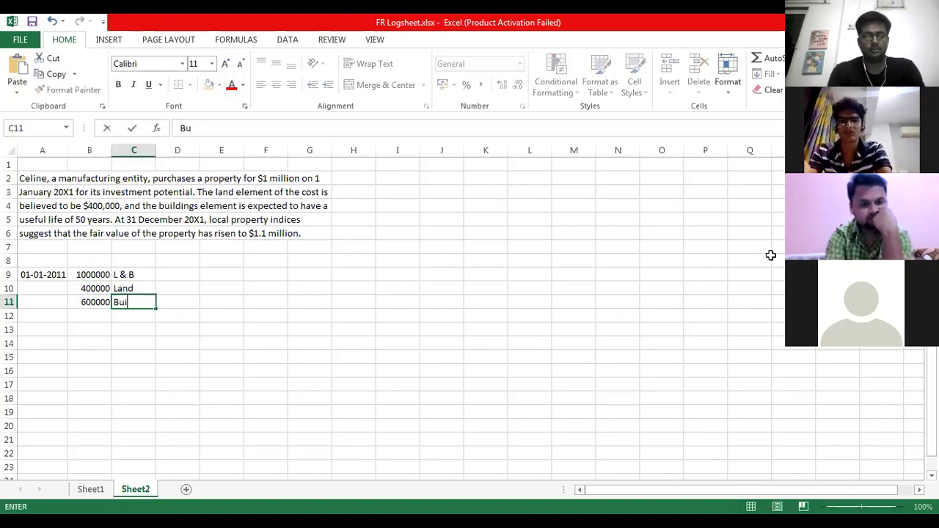
text(lding)
key(Return)
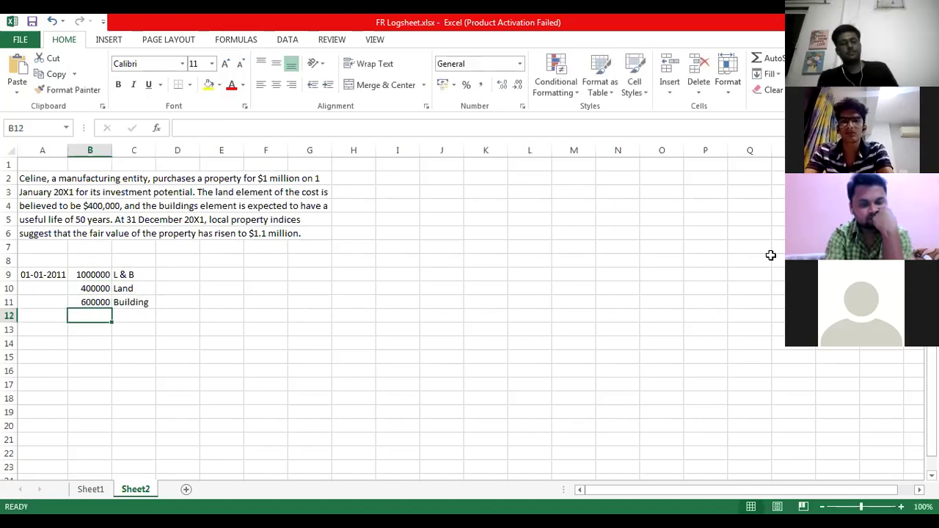
key(Down)
key(Down)
key(Down)
key(Down)
key(Down)
key(Down)
key(Down)
key(Down)
key(Down)
key(Down)
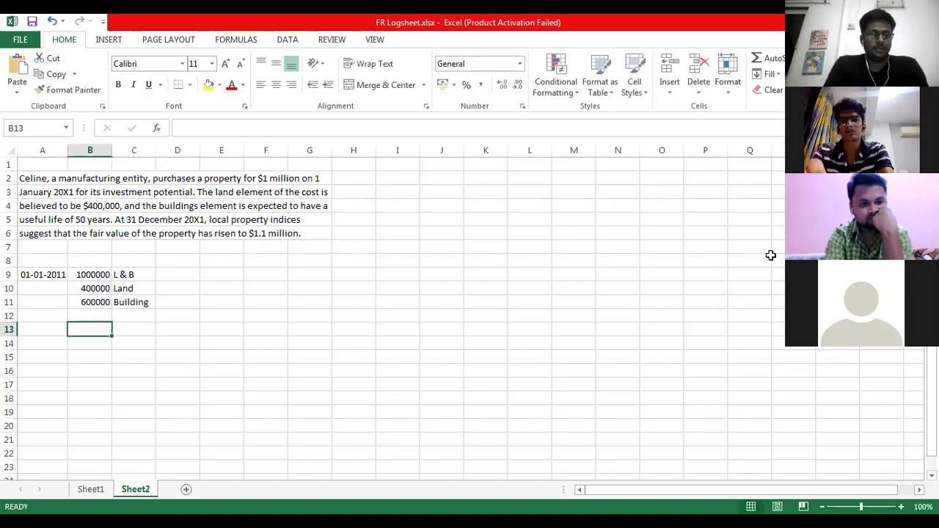
key(Down)
key(Down)
key(Down)
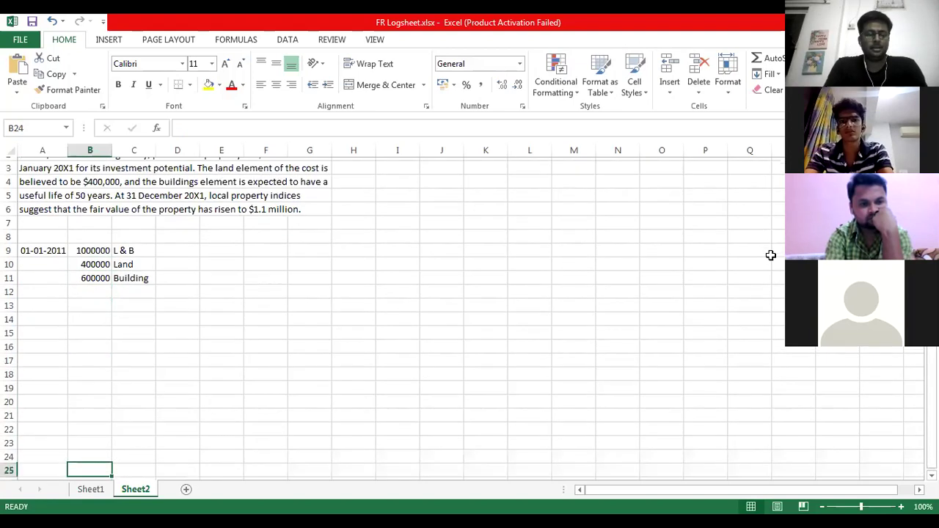
key(Down)
key(Down)
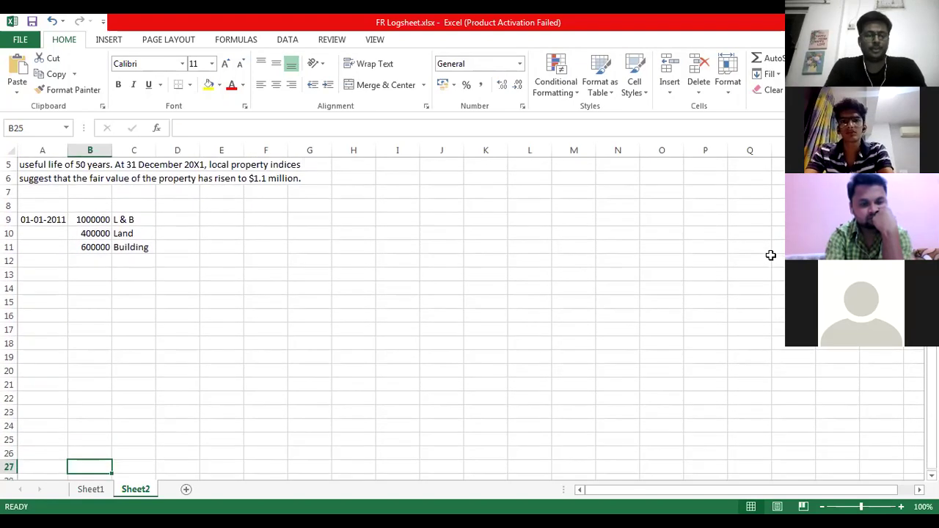
- Add the heading "Cost Model" in cell H8, beside the property cost breakdown
key(Up)
key(Up)
key(Up)
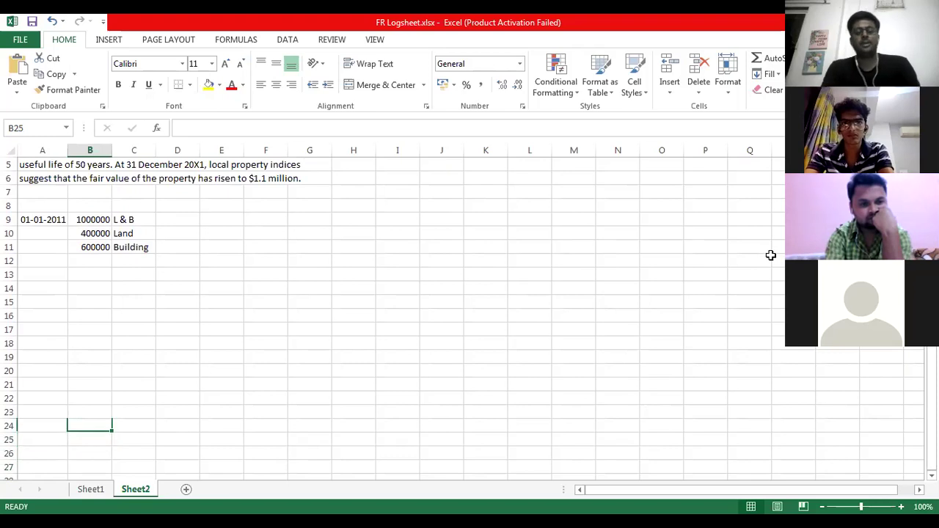
key(Up)
key(Up)
key(Up)
key(Up)
key(Up)
key(Up)
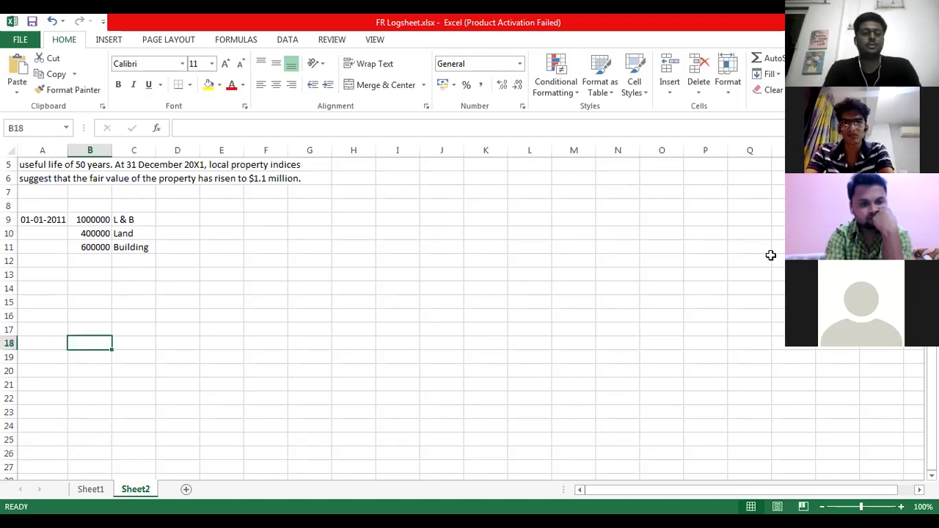
key(Right)
key(Right)
key(Right)
key(Right)
key(Right)
key(Right)
key(Right)
key(Right)
key(Right)
key(Left)
key(Up)
key(Up)
key(Up)
key(Up)
key(Up)
key(Up)
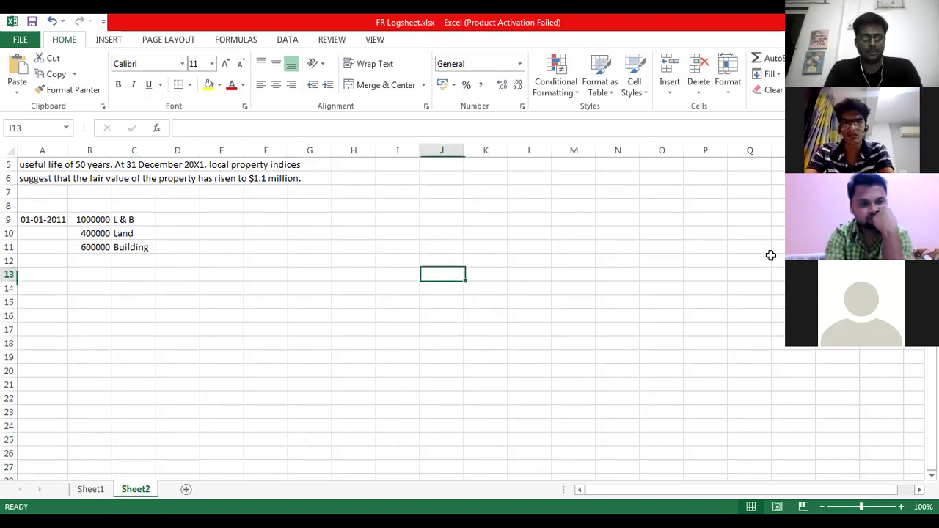
key(Left)
key(Up)
key(Up)
key(Up)
key(Left)
key(Up)
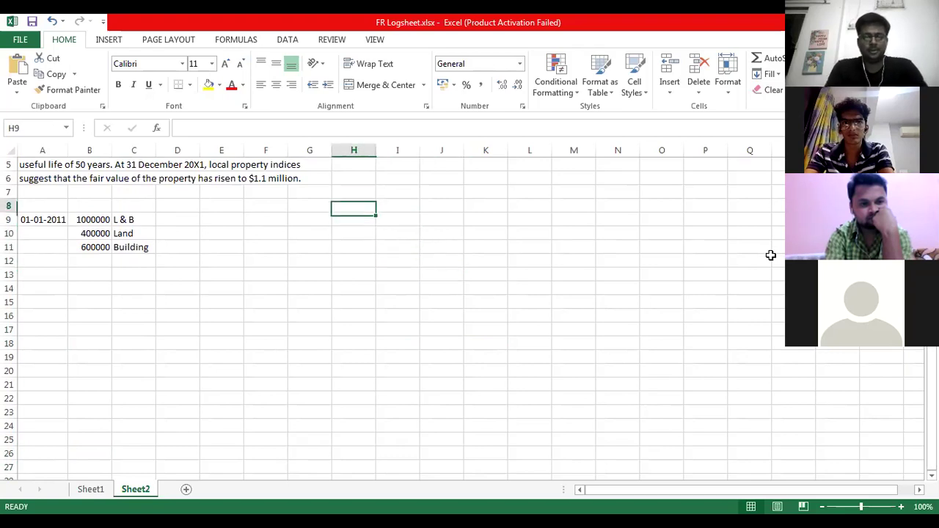
text(Cost Model)
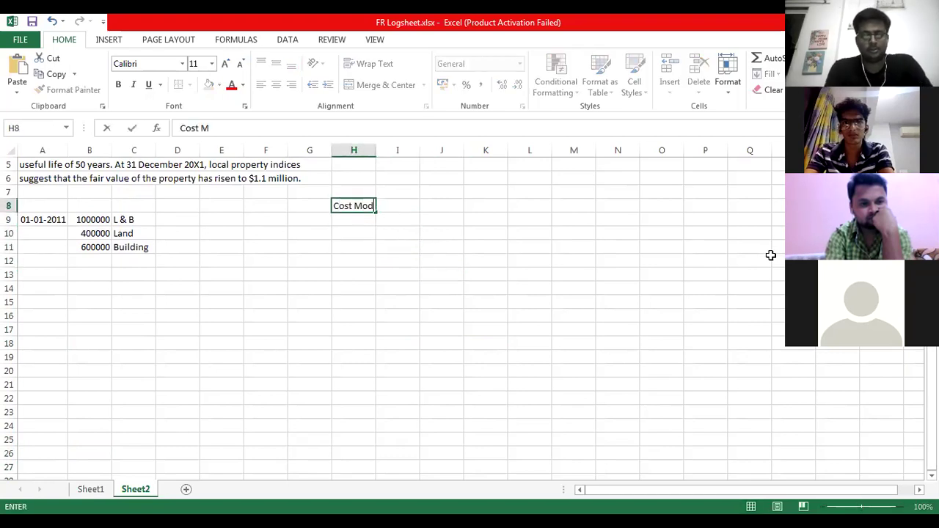
key(Return)
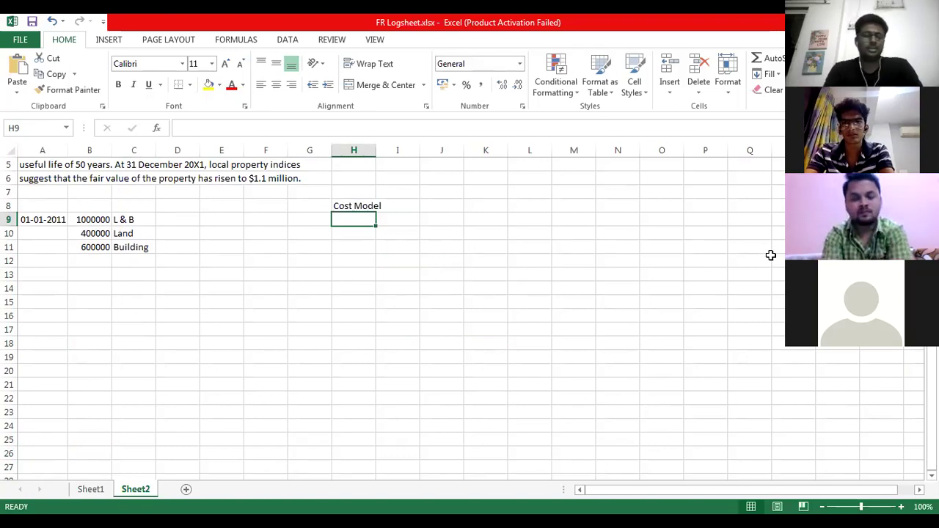
- Reread the problem text in rows 2 to 5 for the land cost and the building's useful life
key(ctrl+Up)
key(ctrl+Up)
key(Down)
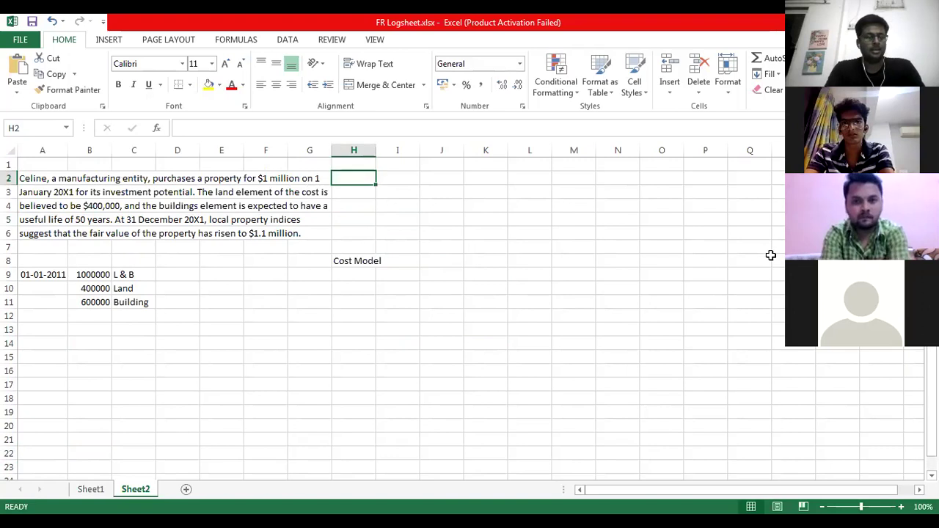
key(Left)
key(Down)
key(Left)
key(Left)
key(Down)
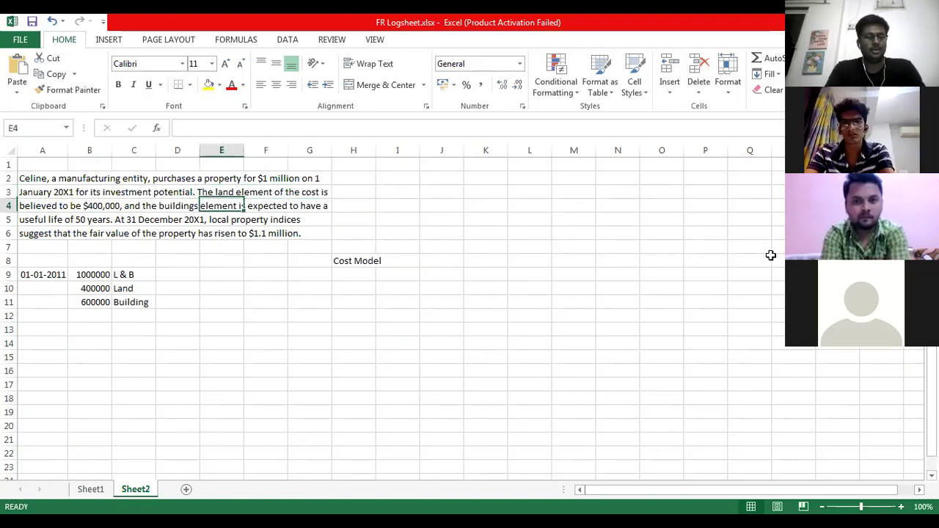
key(Left)
key(Down)
key(Left)
key(Left)
key(Left)
key(Right)
key(Down)
key(Down)
key(Down)
key(Down)
key(Down)
key(Down)
key(Down)
key(Down)
key(Down)
key(Down)
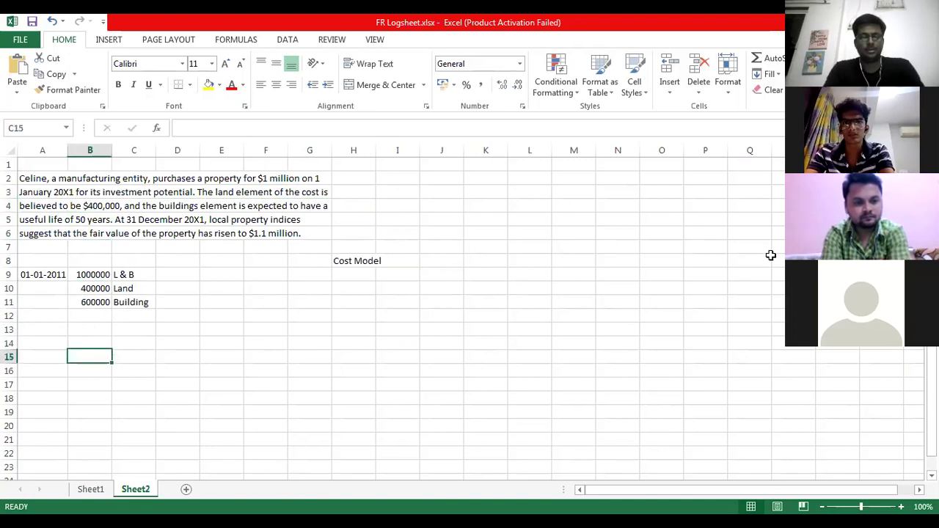
key(Right)
key(Right)
key(Right)
key(Right)
key(Right)
key(Right)
key(Down)
key(Down)
key(Down)
key(Down)
key(Down)
key(Down)
key(Down)
key(Down)
key(Down)
key(Down)
key(Down)
key(Down)
key(Down)
key(Down)
key(Down)
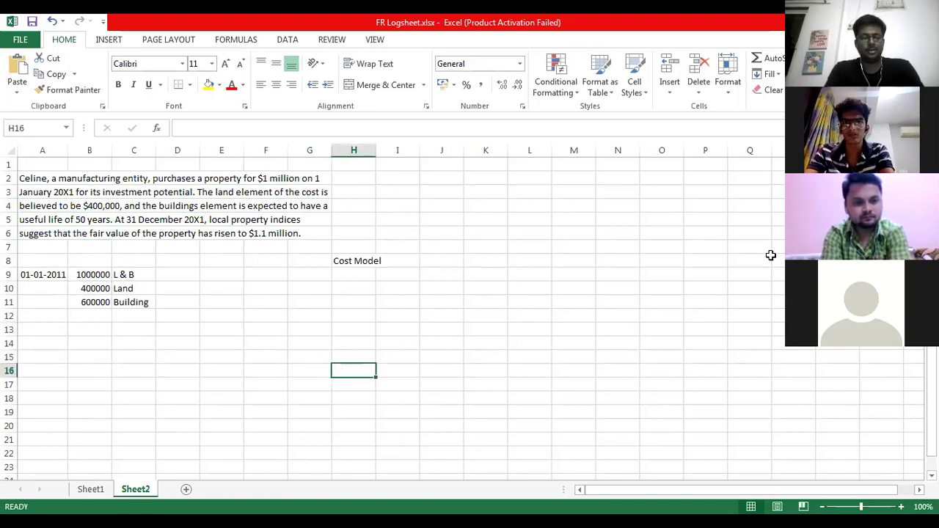
- Add the column headings "Land" in I9 and "Building" in J9 under the Cost Model heading
key(Up)
key(Up)
key(Up)
key(Up)
key(Up)
key(Up)
key(Up)
key(Up)
key(Up)
key(Up)
key(Up)
key(Up)
key(Up)
key(Up)
key(Up)
key(Up)
key(Up)
key(Up)
key(Up)
key(Up)
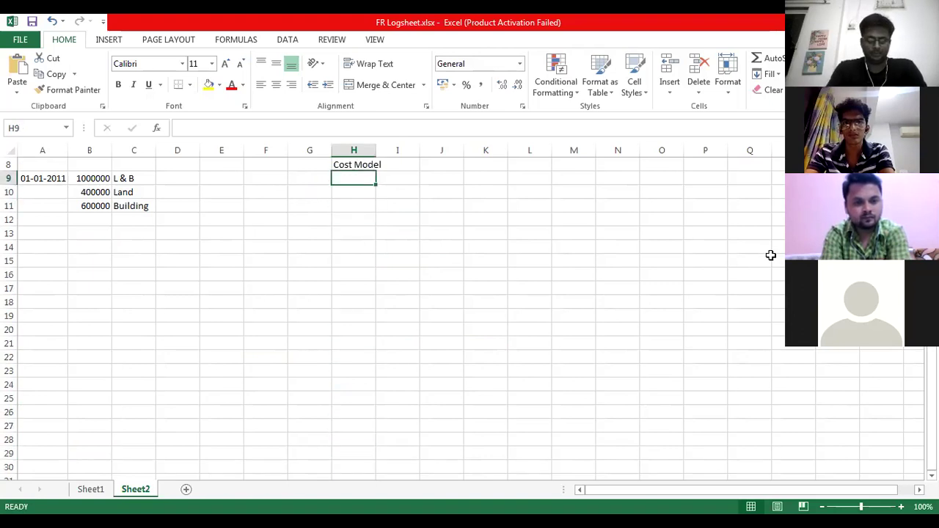
key(Right)
text(L)
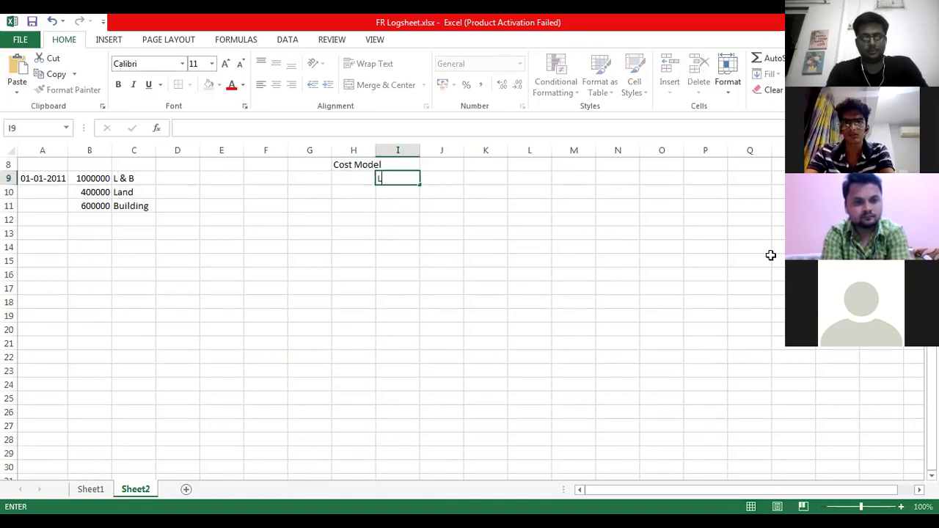
text(and)
key(Tab)
text(Building)
key(Return)
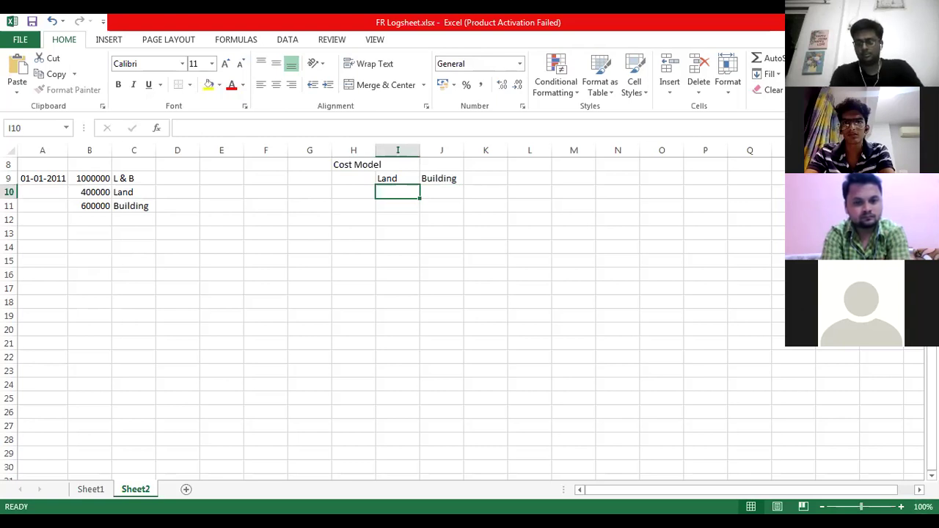
- Enlarge the sheet view to 120% and enter the opening date 01/01/2011 in H10 of the cost model table
scroll(704, 405, up, 3)
ctrl+scroll(704, 405, up, 2)
click(704, 405)
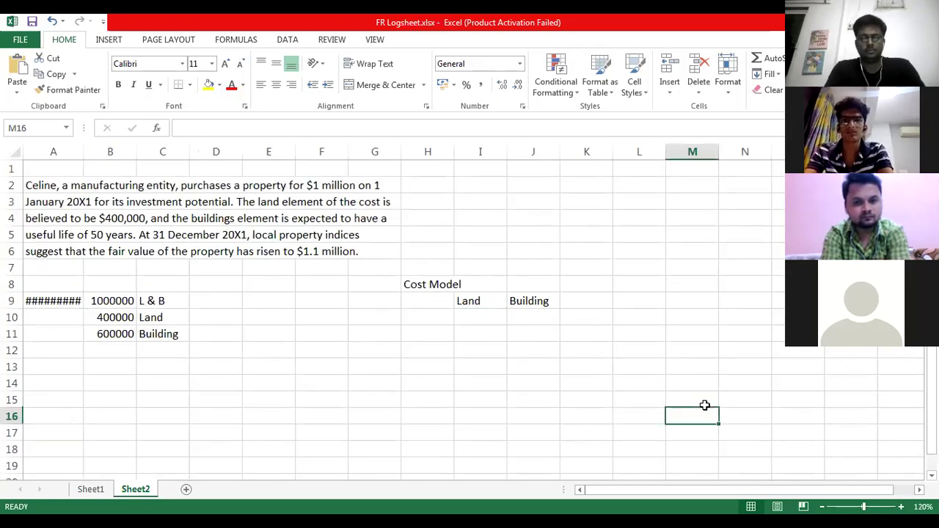
key(Down)
key(Down)
key(Down)
key(Down)
key(Down)
key(Down)
key(Down)
key(Down)
key(Down)
key(Down)
key(Down)
key(Down)
key(Down)
key(Up)
key(Up)
key(Up)
key(Up)
key(Up)
key(Up)
key(Up)
key(Up)
key(Up)
key(Up)
key(Up)
key(Up)
key(Up)
key(Up)
key(Up)
key(Up)
key(Up)
key(Up)
key(Up)
key(Left)
key(Left)
key(Left)
key(Left)
key(Left)
key(Left)
key(Right)
text(01/01/2011)
key(Right)
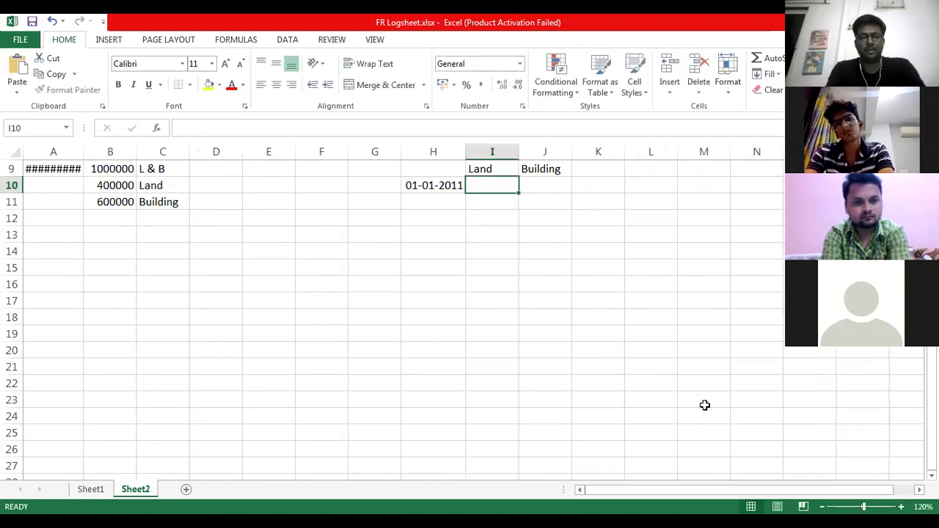
- Enter the opening costs in row 10: 400000 for Land in I10 and 600000 for Building in J10
text(400000)
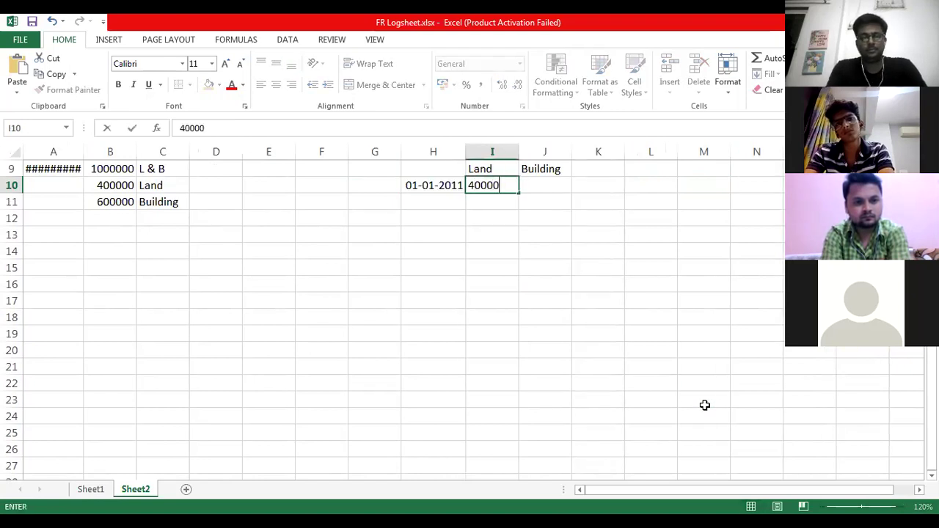
key(Right)
text(600000)
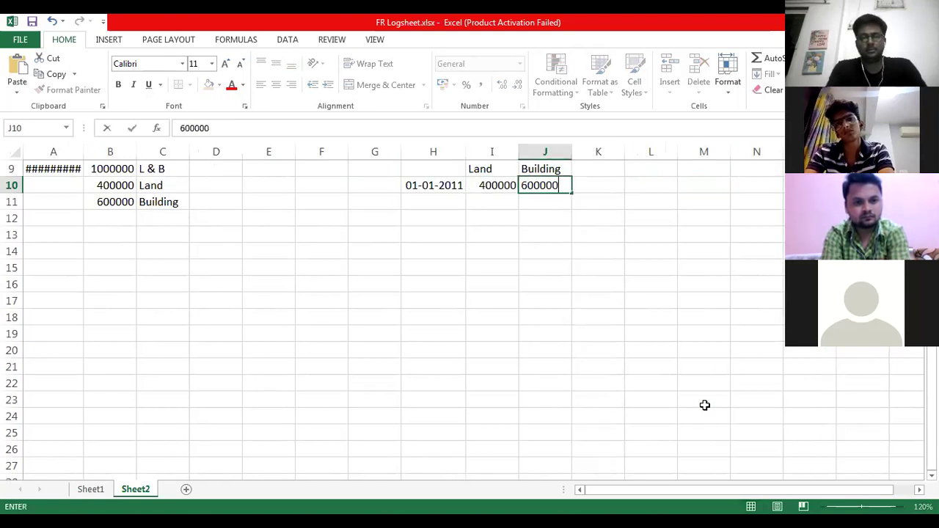
key(Right)
- Label the row below the opening balances "Depre 2011" in H11
key(Left)
key(Left)
key(Down)
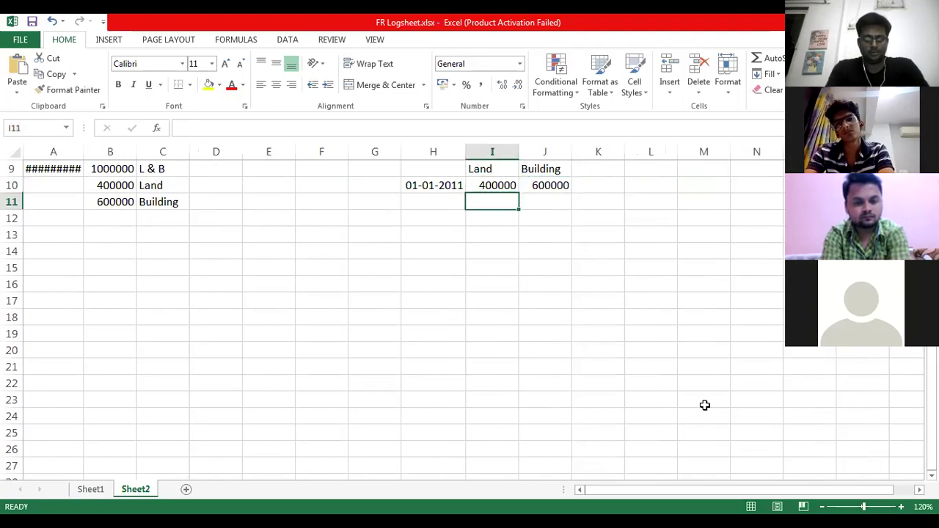
key(Left)
text(Depre)
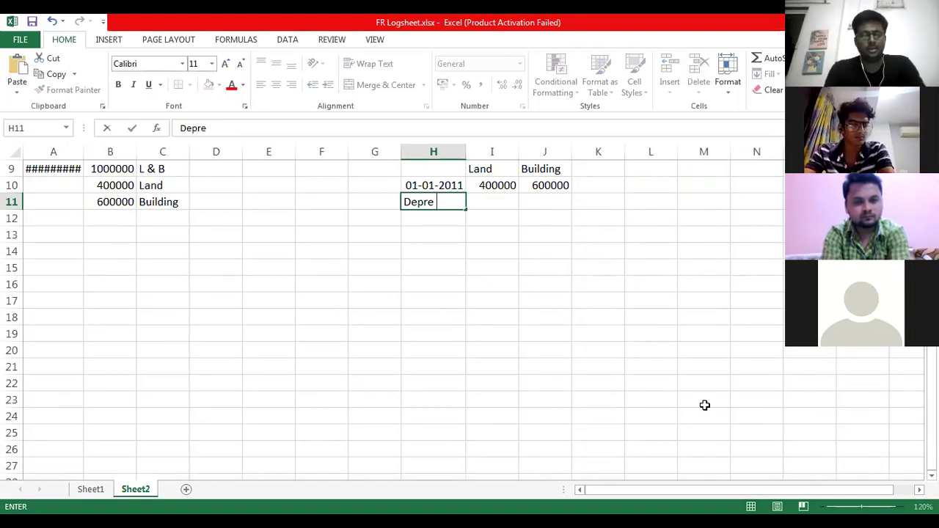
text(2011)
key(Return)
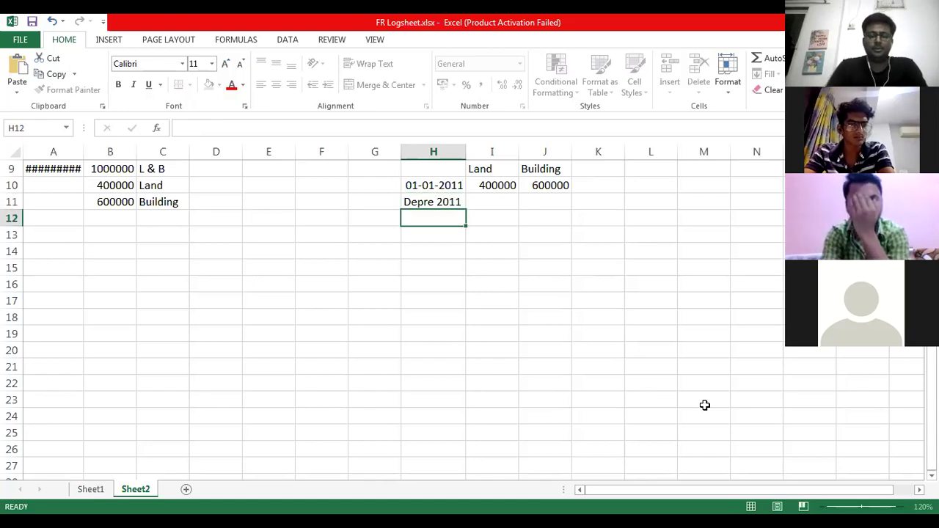
- Enter the 2011 depreciation: 0 for Land in I11 and the formula +J10/50 for Building in J11
key(Right)
key(Up)
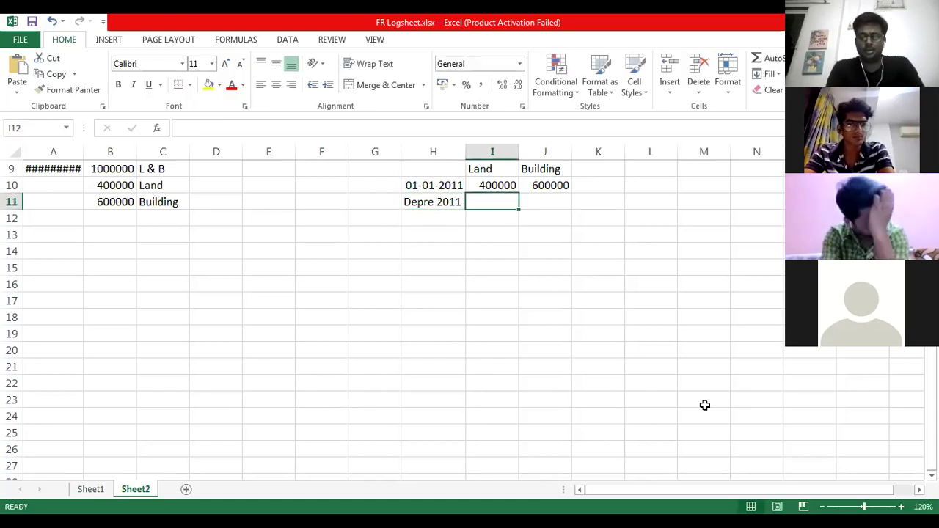
text(0)
key(Tab)
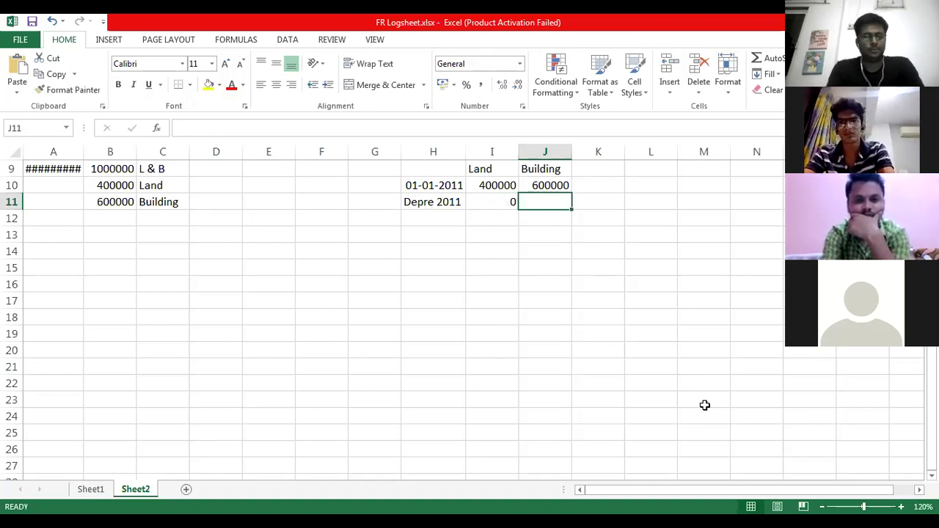
text(+)
key(Up)
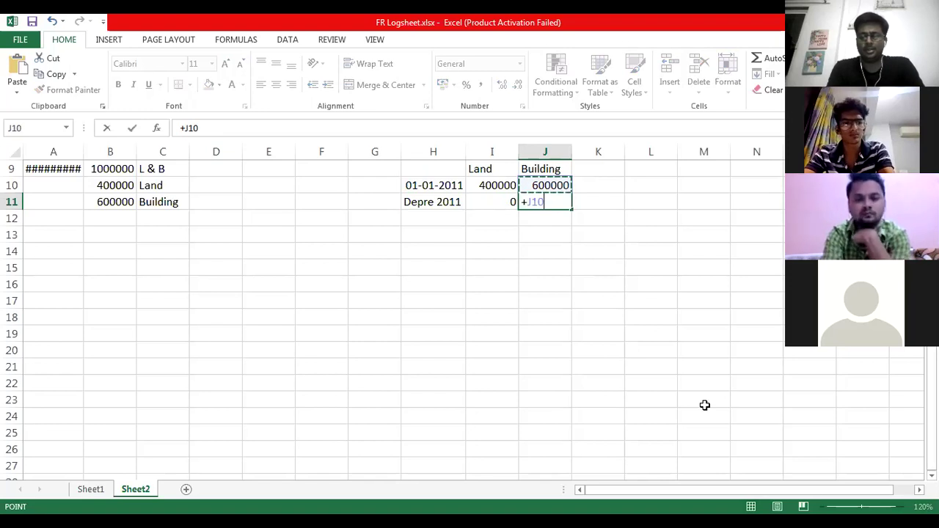
text(/50)
key(Return)
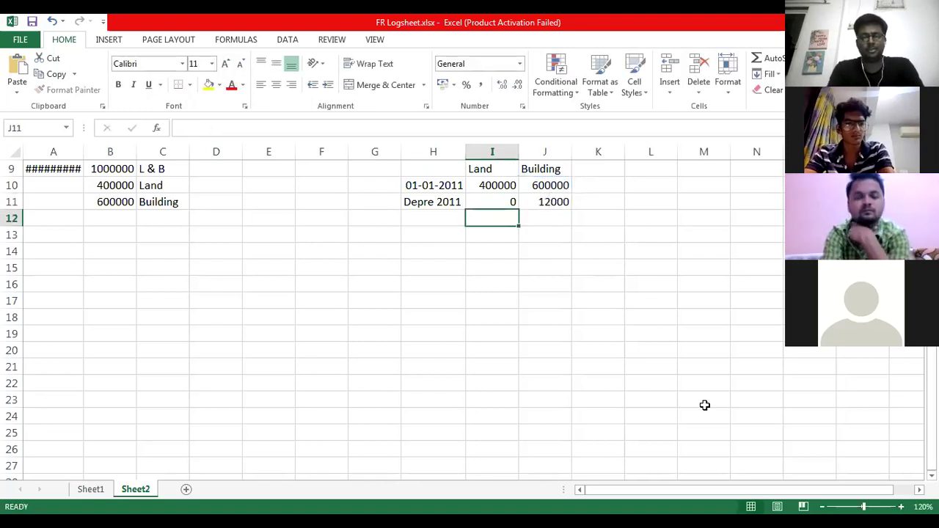
- Add a bottom border under the depreciation cells I11:J11 and enter the closing date 31/12/2011 in H12
key(Up)
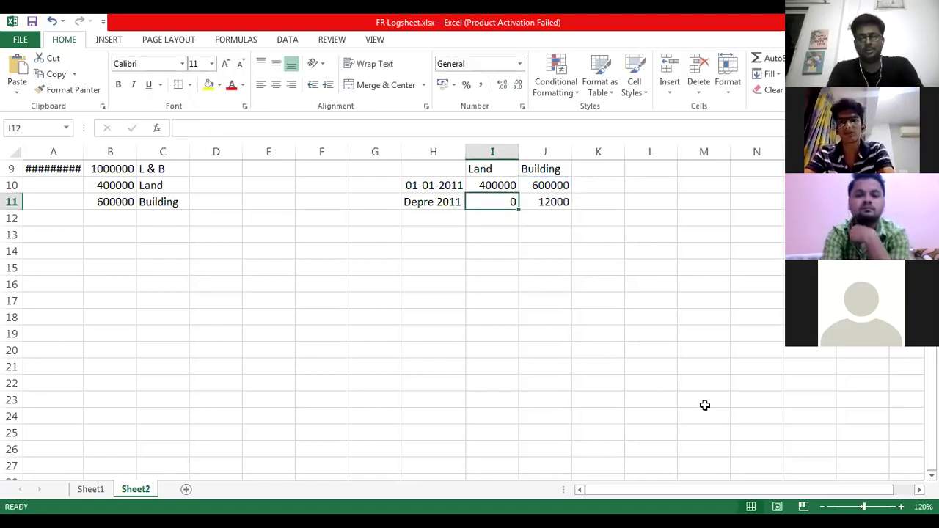
key(shift+Right)
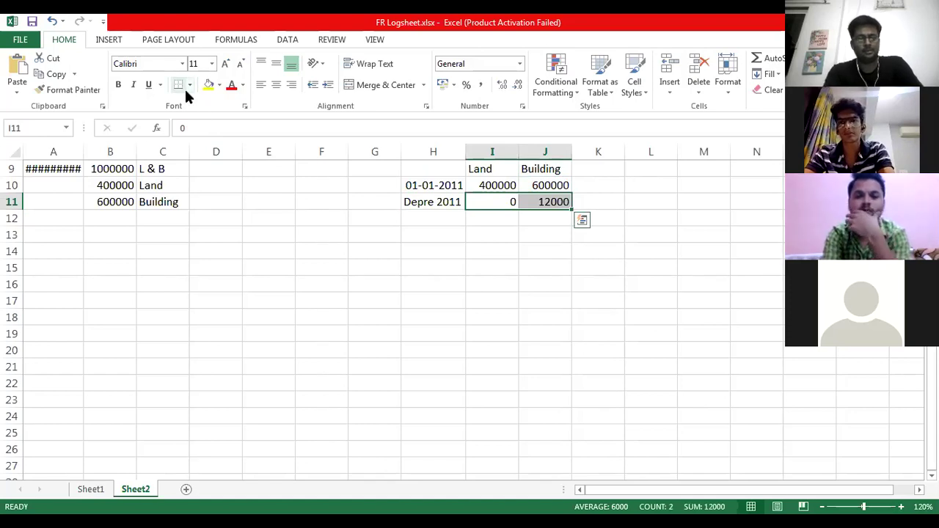
key(Down)
key(Left)
text(31/)
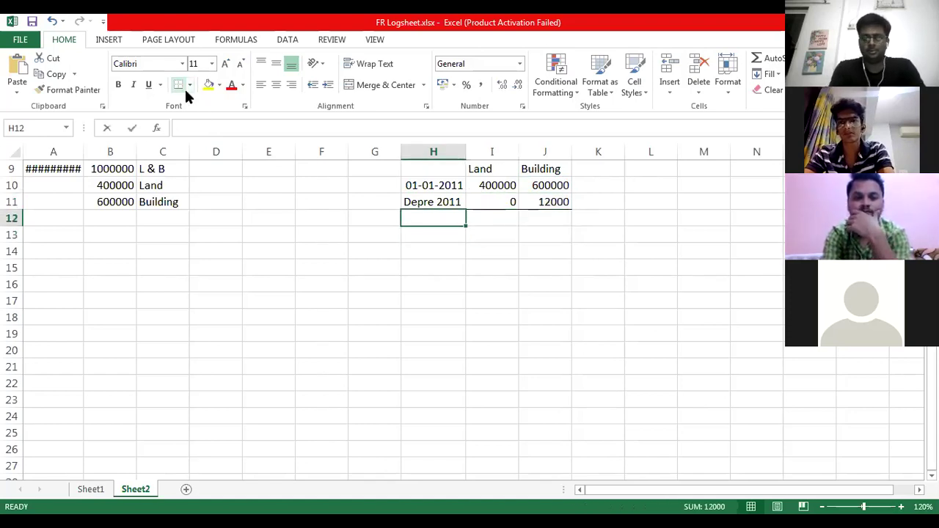
text(12/2011)
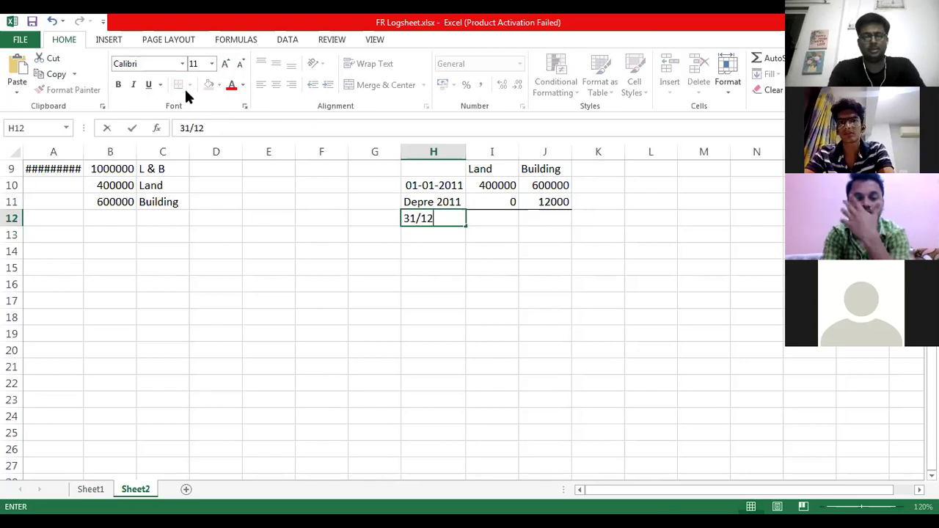
- Enter the closing balances: 400000 for Land in I12 and the formula +J10-J11 for Building in J12
key(Right)
text(400000)
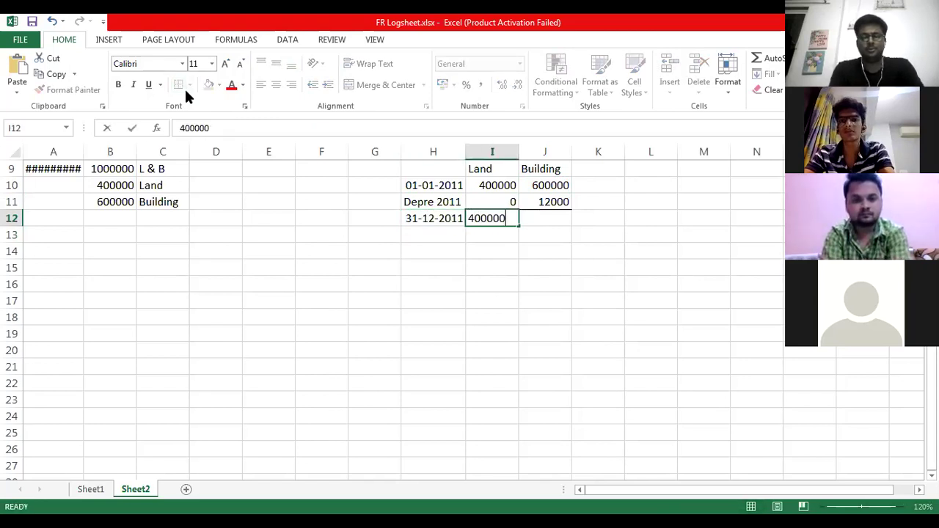
key(Right)
text(+)
key(Up)
key(Up)
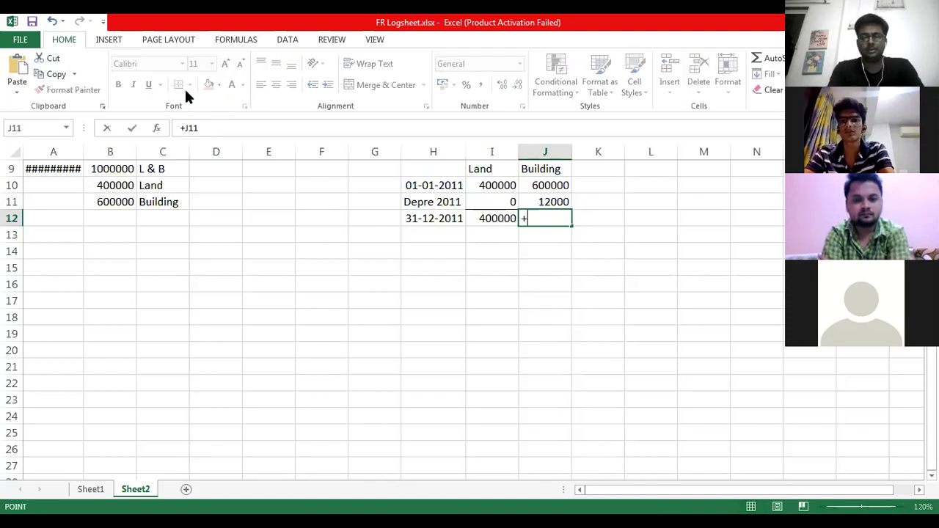
text(-)
key(Down)
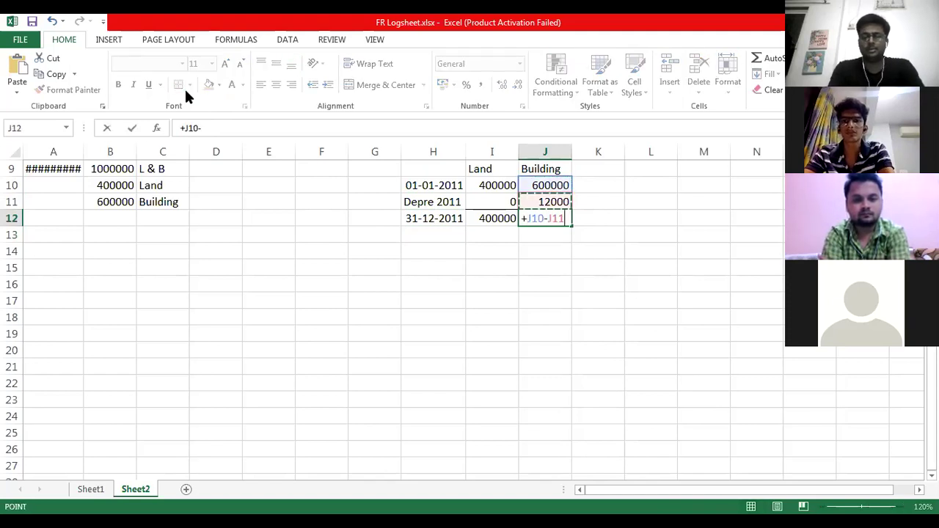
key(Return)
- Total the land and building closing balances in K12 with =SUM(I12:J12) and make the total bold
key(Up)
key(Right)
key(Right)
key(Left)
key(shift+Right)
key(Right)
key(Right)
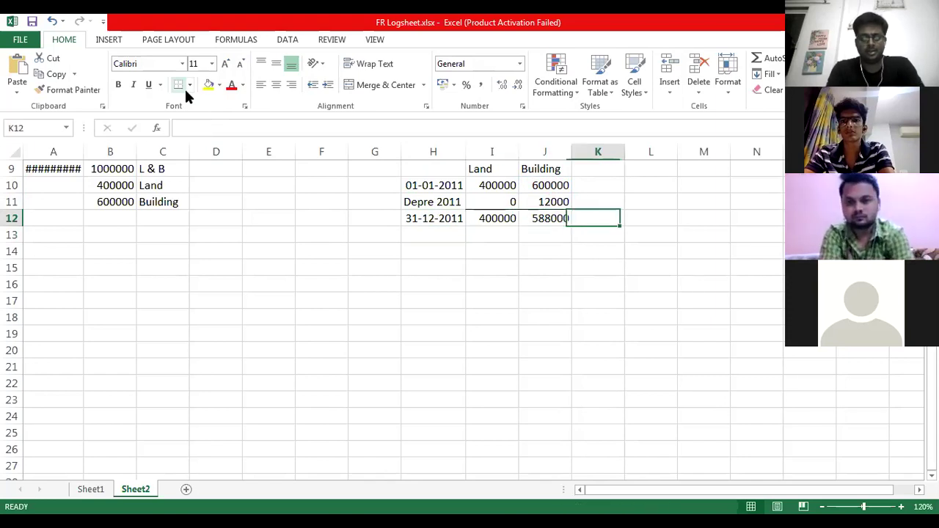
key(alt+equal)
key(Return)
key(Up)
key(ctrl+b)
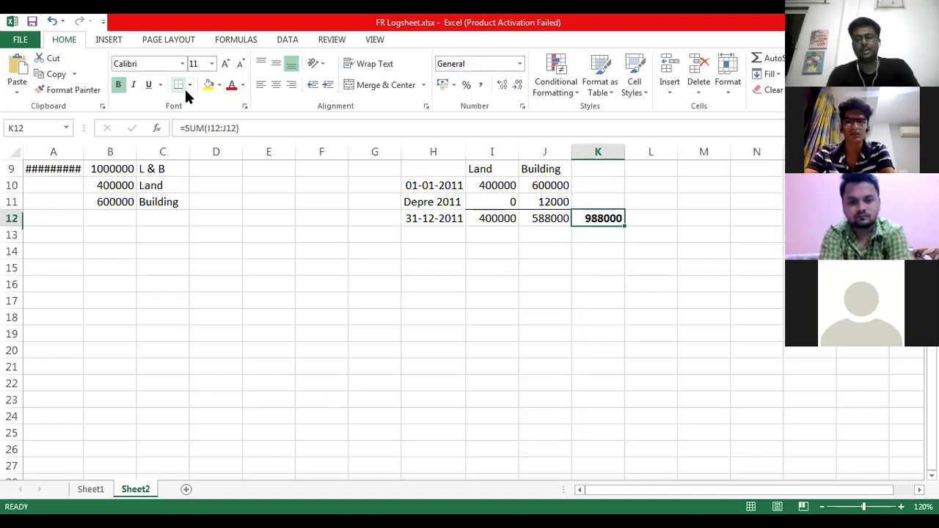
- Enter the heading "Stament of profit or loss" in H15 below the cost model table
key(Down)
key(Down)
key(Down)
key(Down)
key(Left)
key(Left)
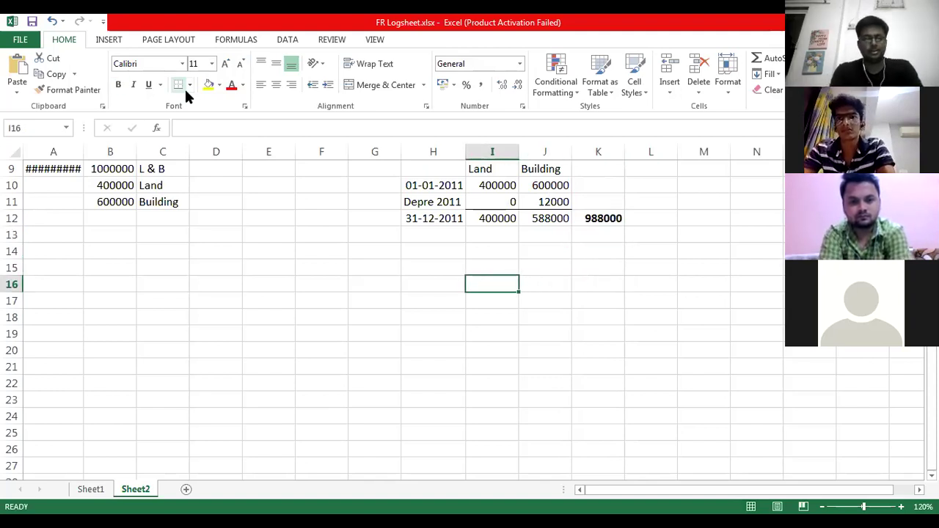
key(Left)
key(Up)
text(Stament of prto)
key(BackSpace)
key(BackSpace)
key(BackSpace)
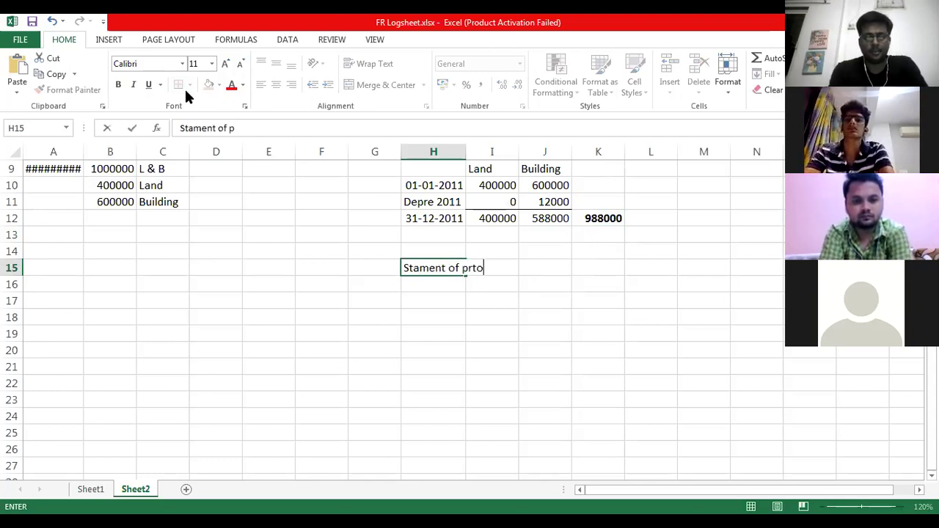
text(rofit)
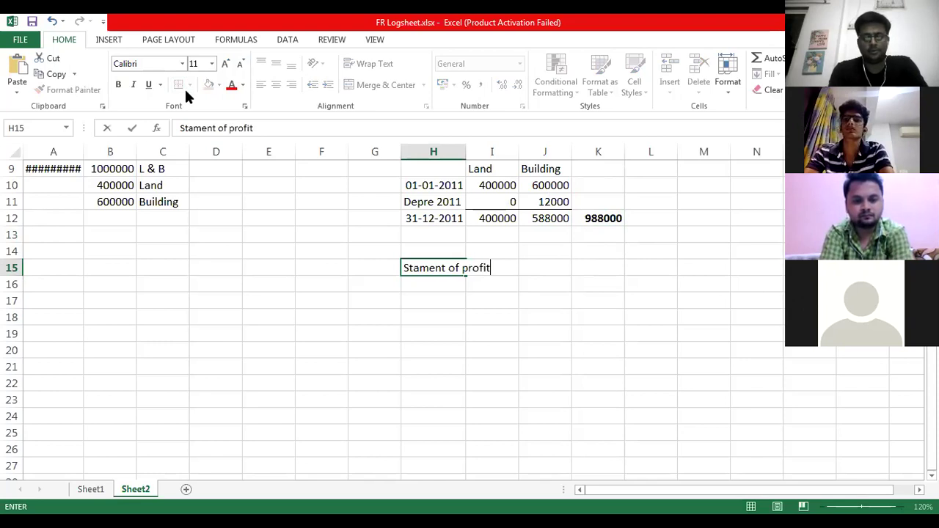
text( or los)
key(Return)
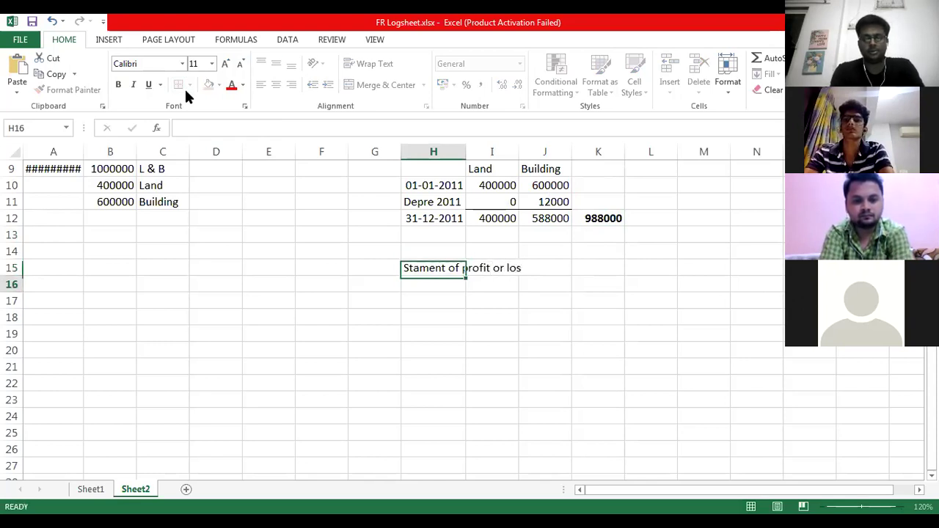
key(Up)
key(BackSpace)
text(ss)
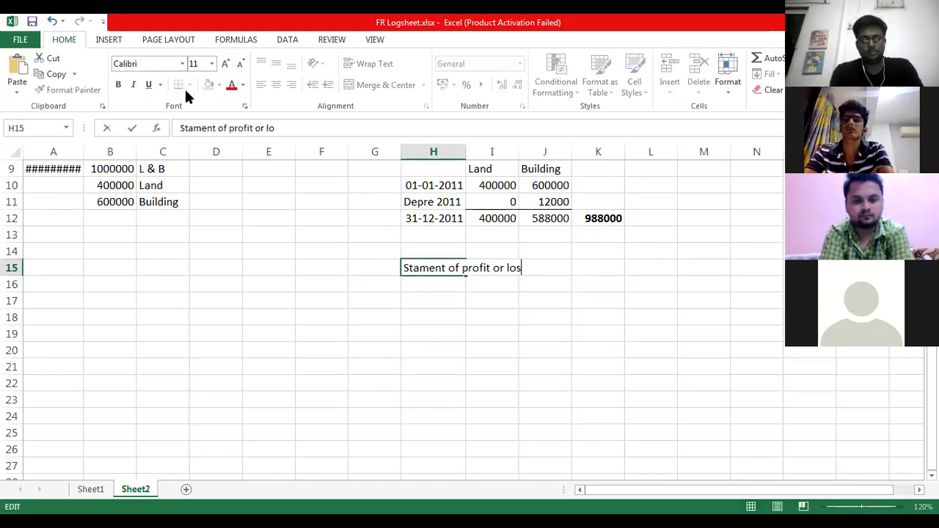
key(Return)
- Add a "Depreciation" line in H17 with the amount 12000 in J17
key(Return)
text(D)
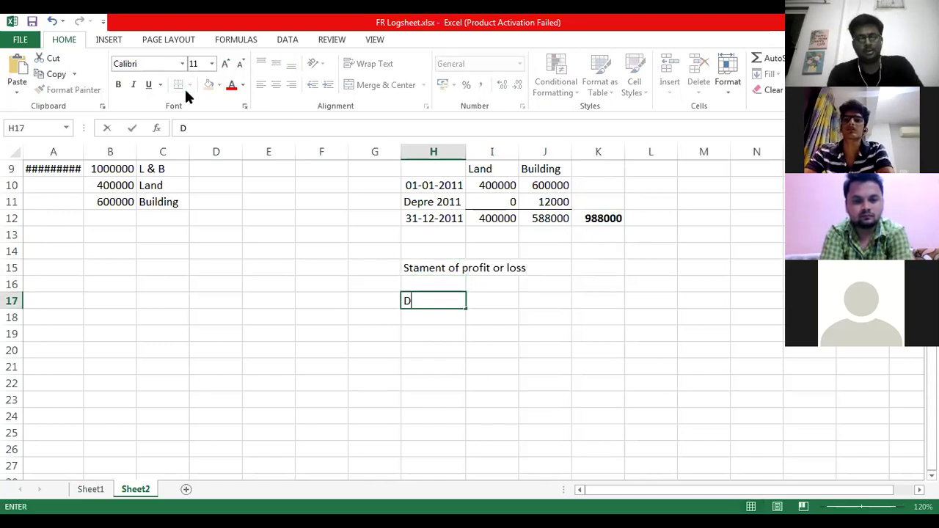
text(epreciation)
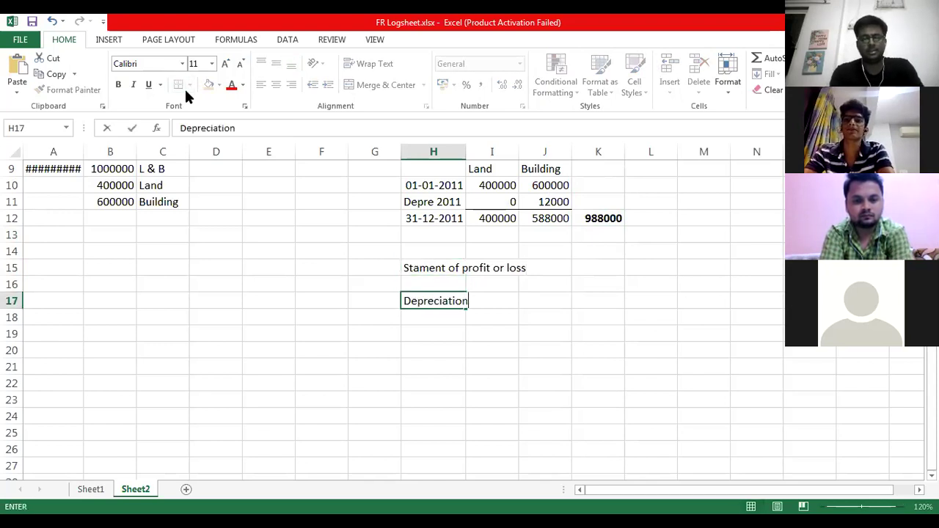
key(Tab)
key(Tab)
text(000)
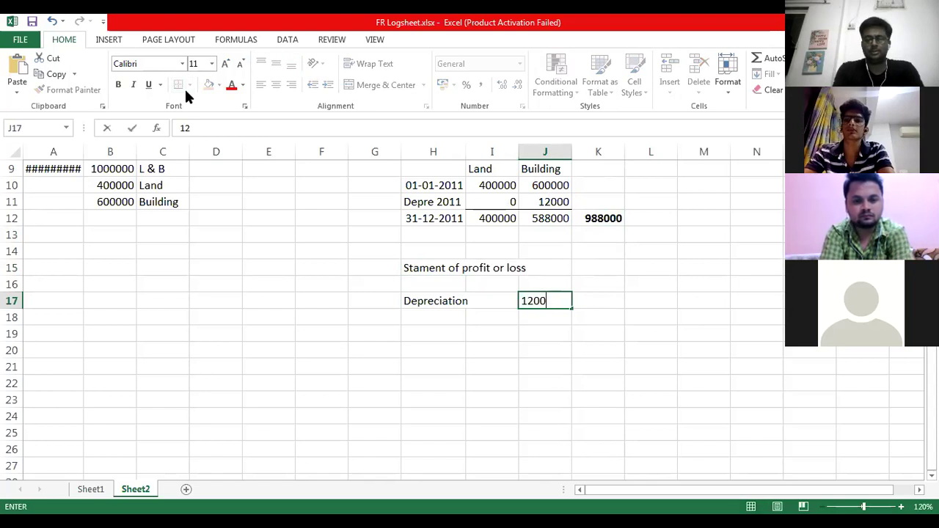
key(Return)
- Enter the heading "Statement of financial position" in H20 below the profit or loss extract
key(Down)
key(Down)
text(Statement fo)
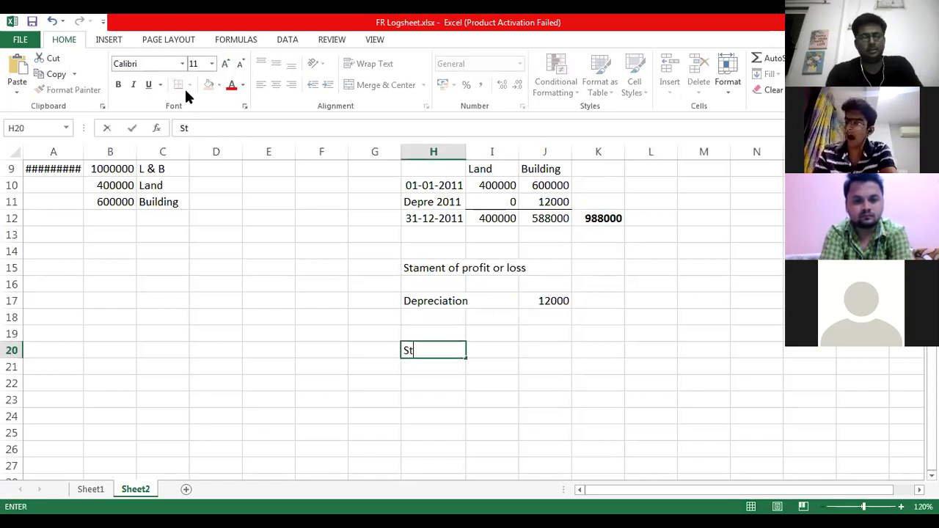
key(BackSpace)
key(BackSpace)
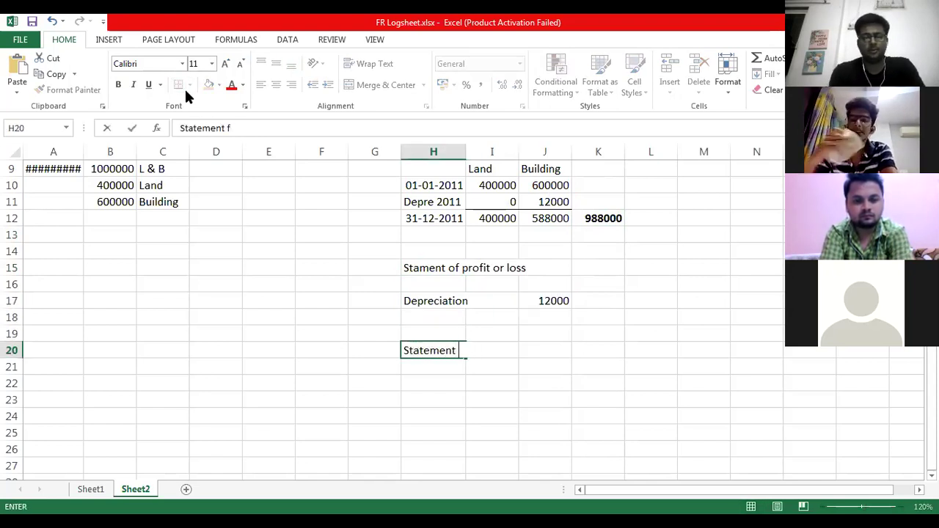
text(of finan)
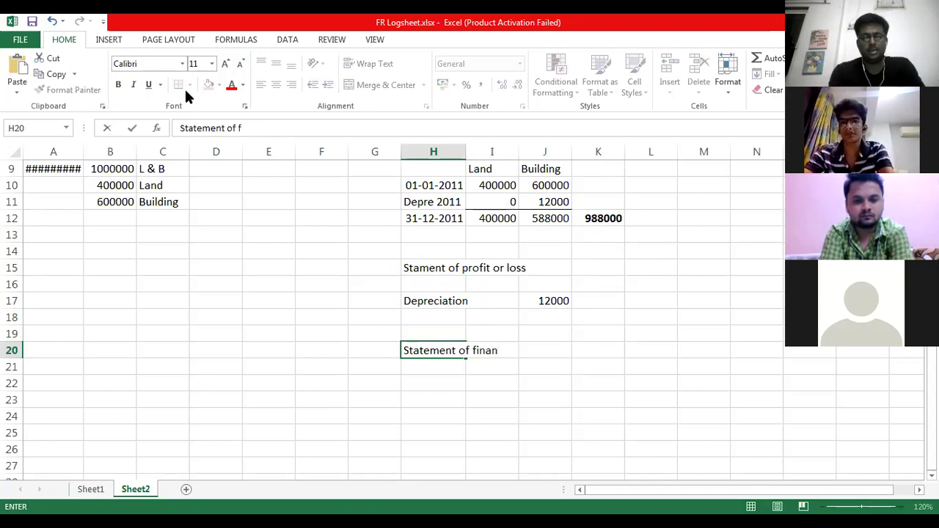
text(cial poss)
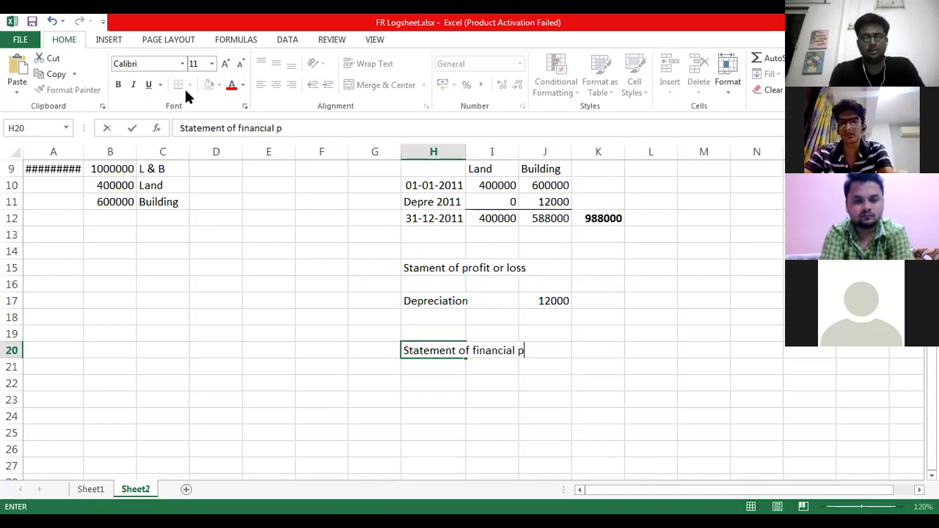
key(BackSpace)
text(itiop)
key(BackSpace)
text(n)
key(Return)
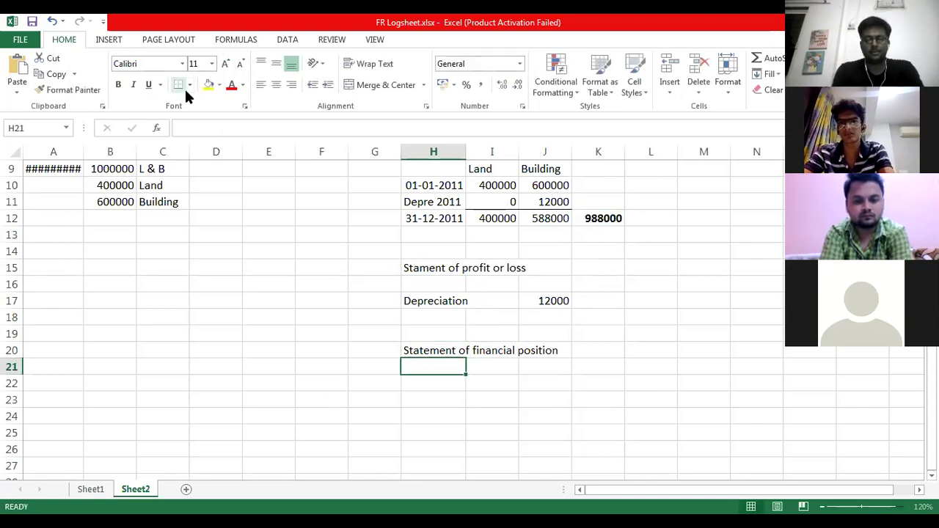
- Add an "L & B" line in H21 with the amount 988000 in J21
text(L & B)
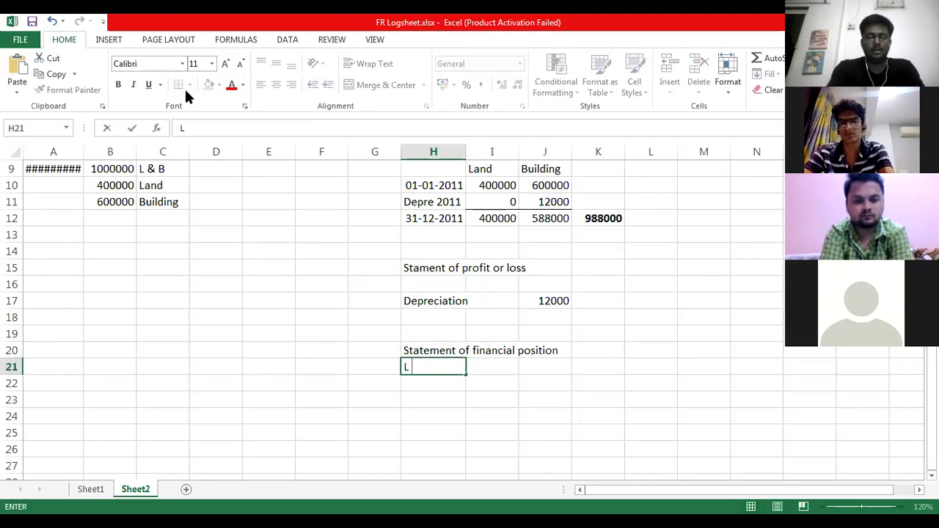
key(Tab)
key(Tab)
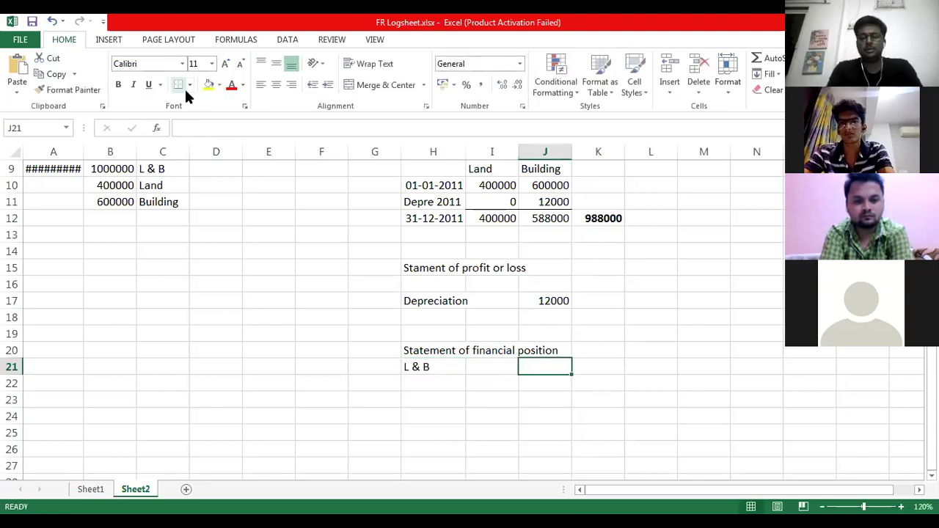
text(988000)
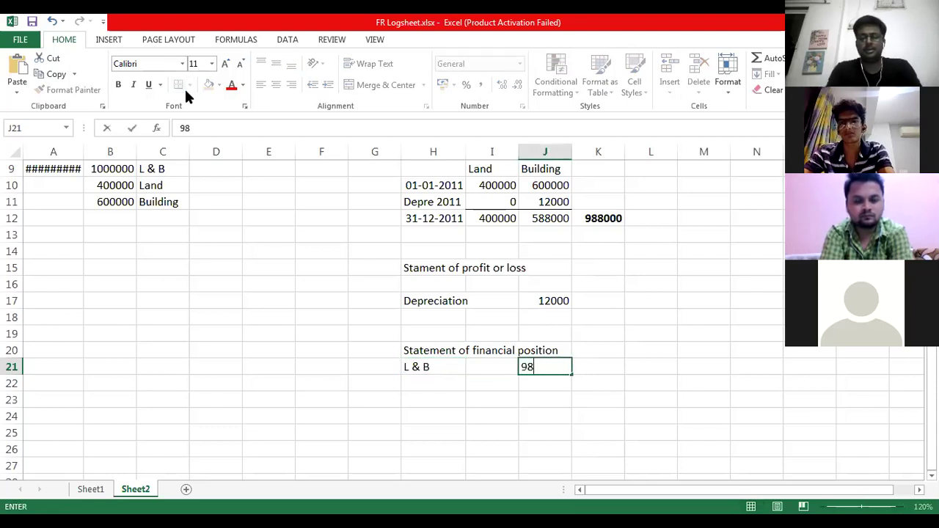
key(Return)
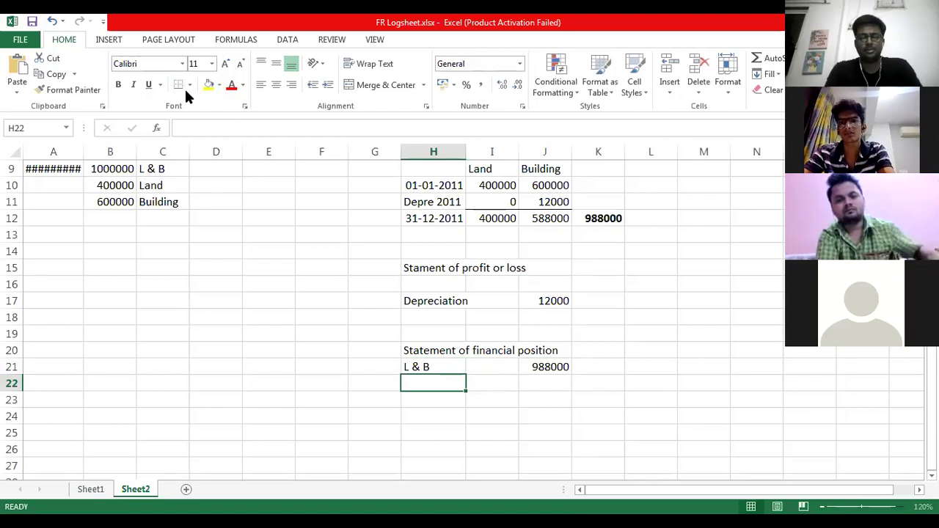
- Enter the heading "Fair Value Mode" in N8, on the same row as the Cost Model heading
key(Right)
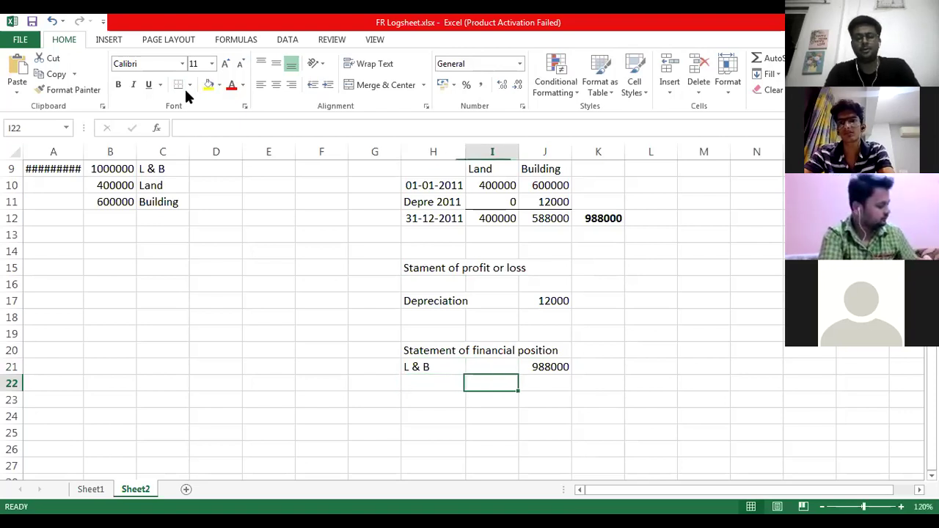
key(Right)
key(Right)
key(Up)
key(Up)
key(Up)
key(Up)
key(Up)
key(Up)
key(Up)
key(Up)
key(Up)
key(Up)
key(Up)
key(Up)
key(Up)
key(Up)
key(Up)
key(Up)
key(Up)
key(Up)
key(Up)
key(Up)
key(Up)
key(Up)
key(Up)
key(Down)
key(Down)
key(Down)
key(Down)
key(Down)
key(Down)
key(Down)
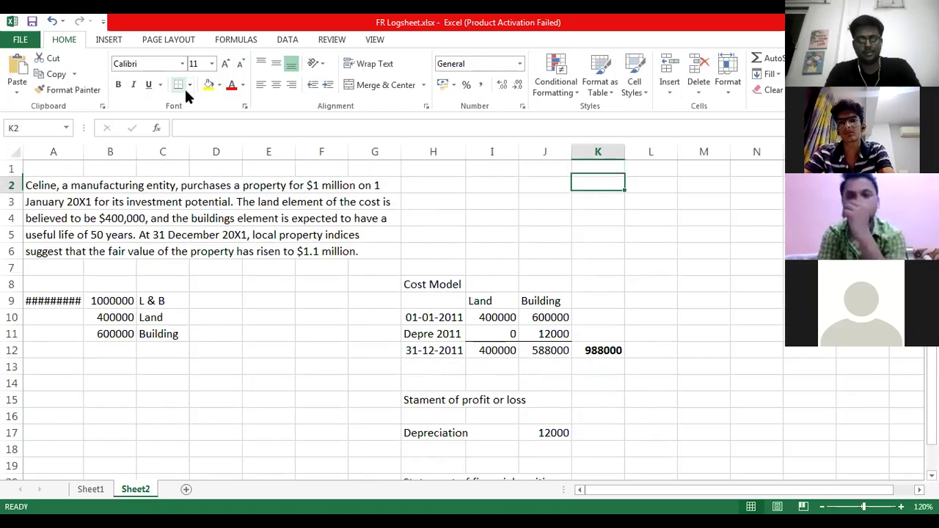
key(Right)
key(Right)
key(Right)
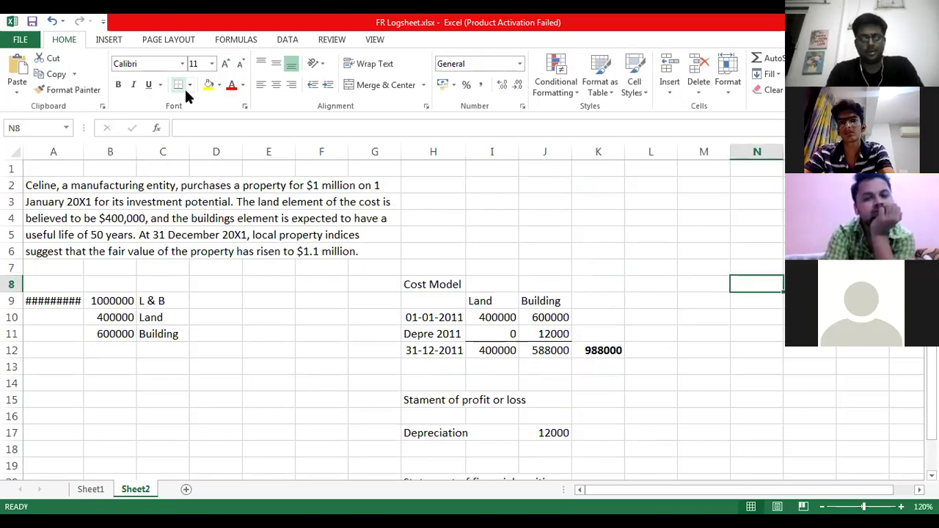
text(Fair Value Mode)
key(ctrl+Return)
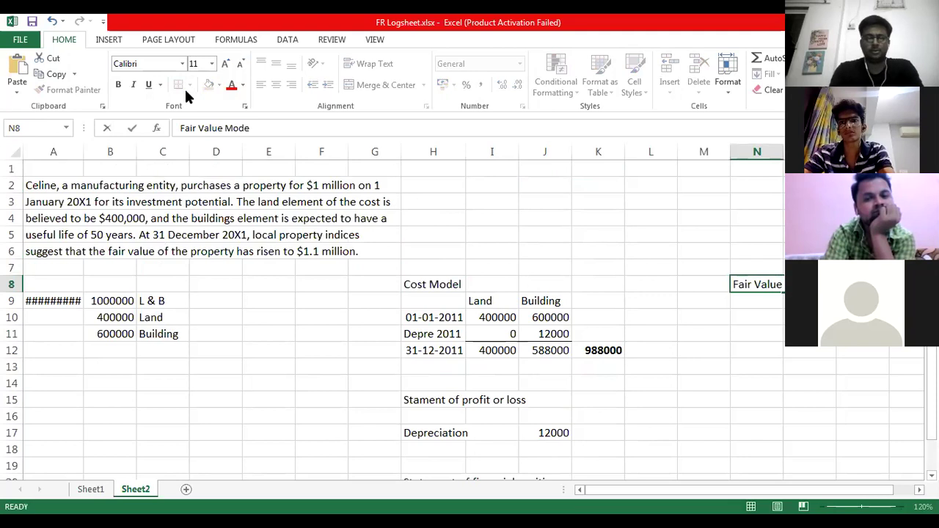
- Review the property details in rows 2 to 6, focusing on the 31 December 20X1 fair value sentence
key(Down)
key(Left)
key(Left)
key(Left)
key(Left)
key(Left)
key(Left)
key(Left)
key(Left)
key(Left)
key(Left)
key(Left)
key(Left)
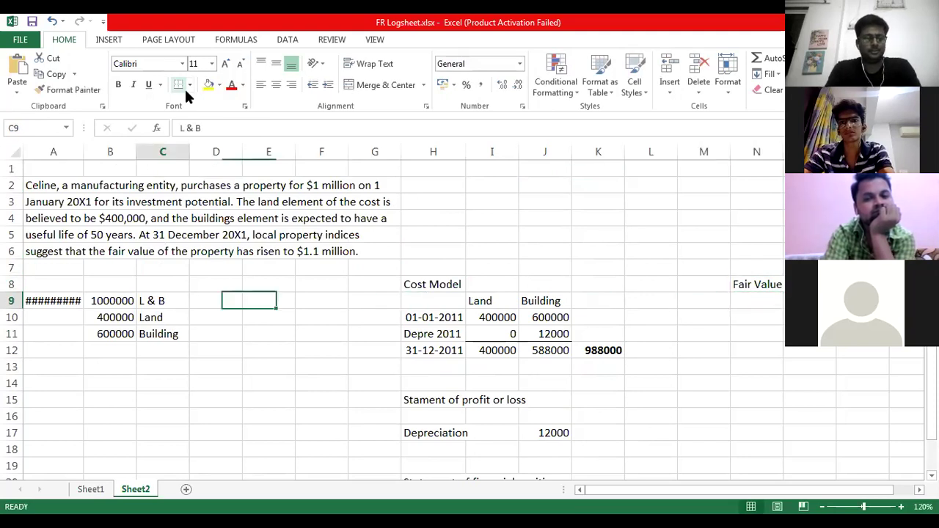
key(Up)
key(Up)
key(Up)
key(Up)
key(Left)
key(Up)
key(Up)
key(Right)
key(Right)
key(Down)
key(Right)
key(Right)
key(Left)
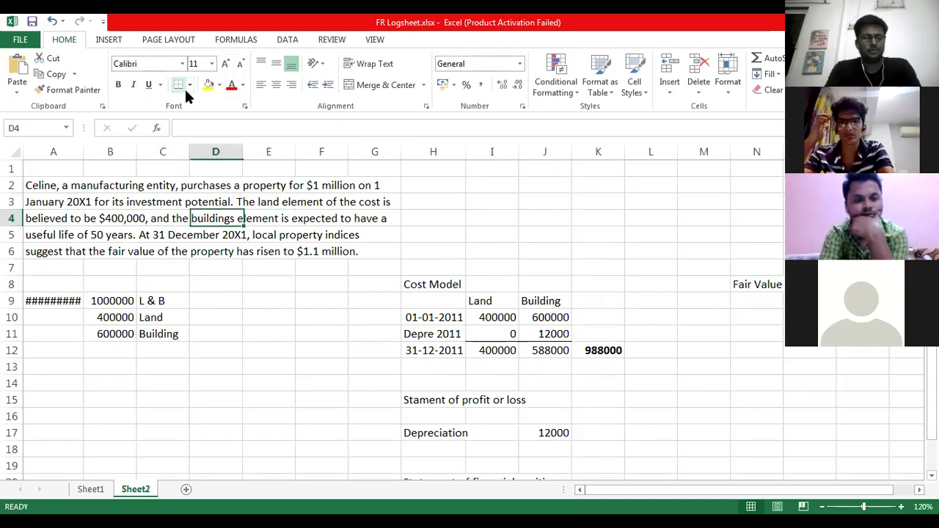
key(Right)
key(Right)
key(Down)
key(Left)
key(Left)
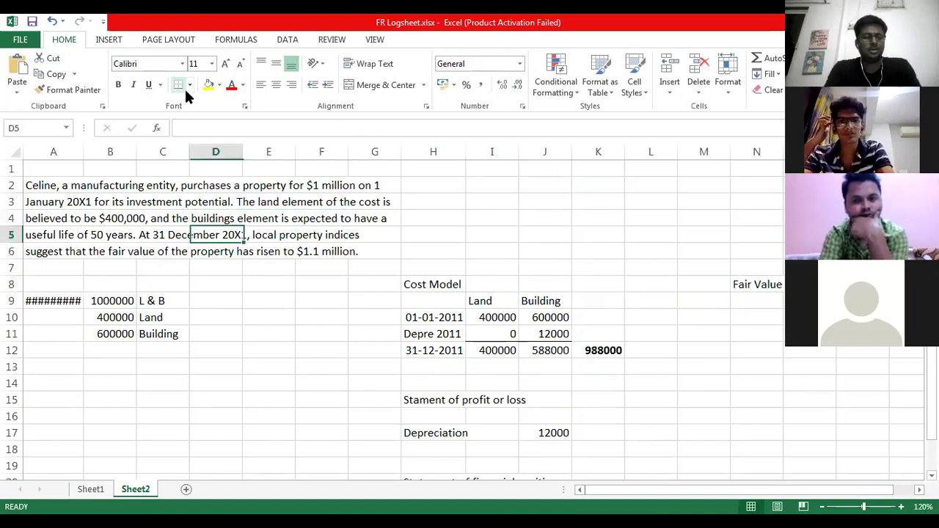
key(Left)
key(shift+Right)
key(shift+Right)
key(shift+Right)
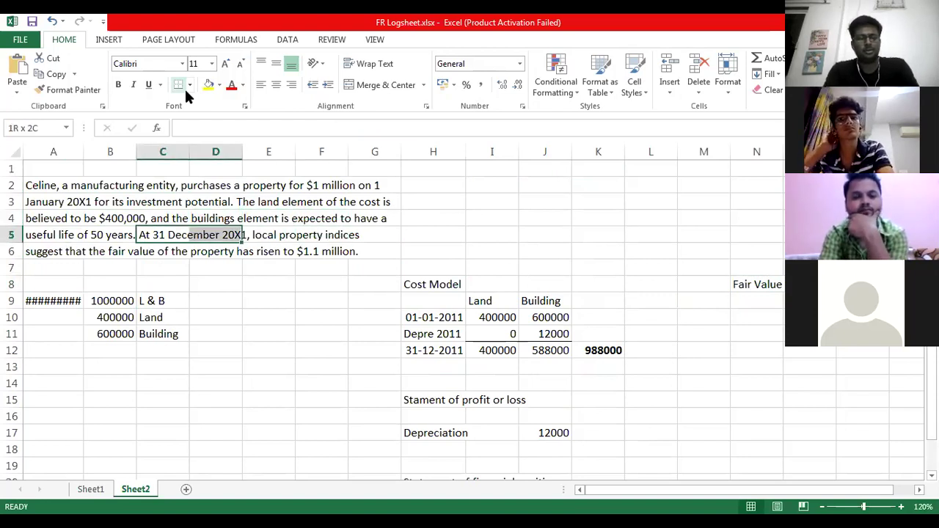
key(shift+Down)
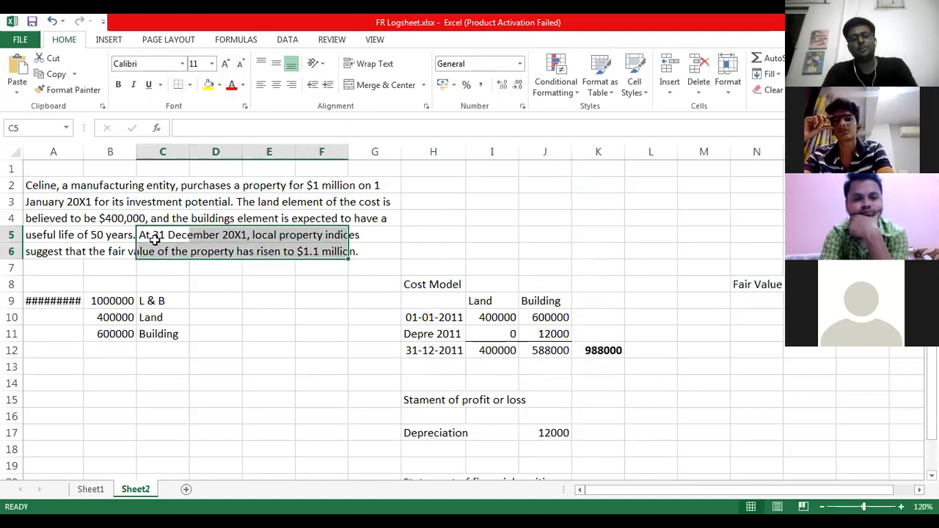
- Enter the property's cost of 1000000 in B14 and its fair value of 1100000 in B15
click(171, 289)
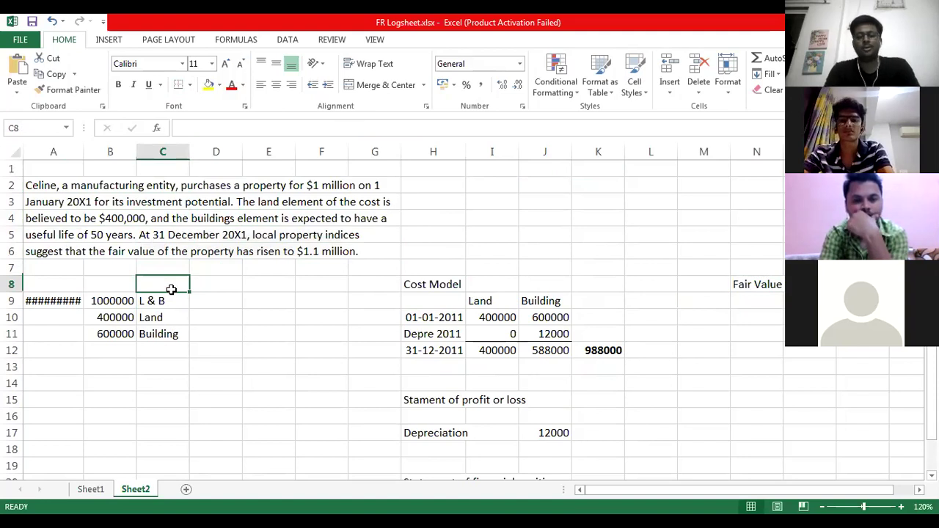
key(Right)
key(Down)
key(Down)
key(Down)
key(Down)
key(Down)
key(Down)
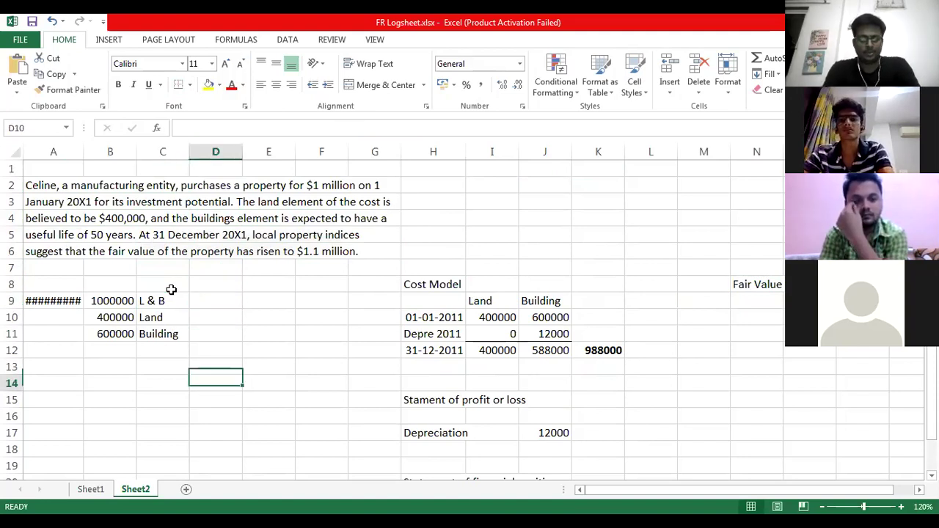
key(Left)
text(10)
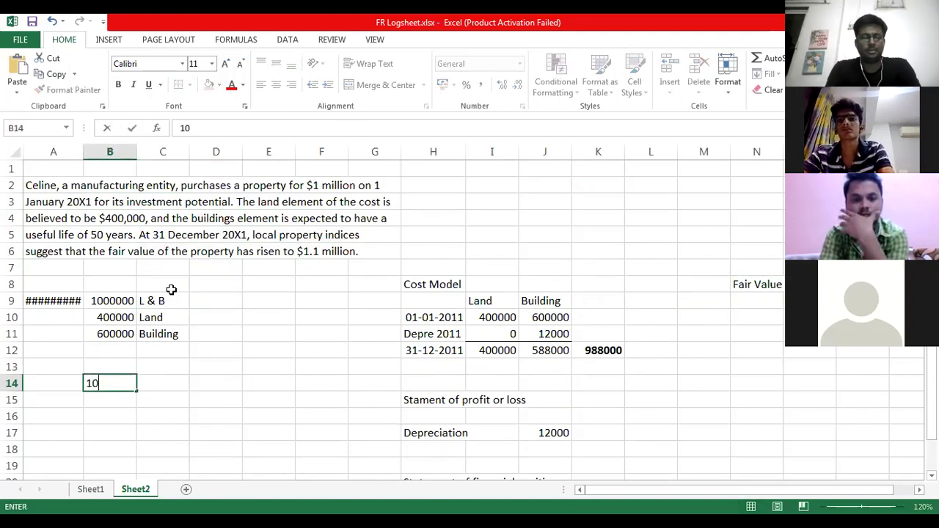
text(00000)
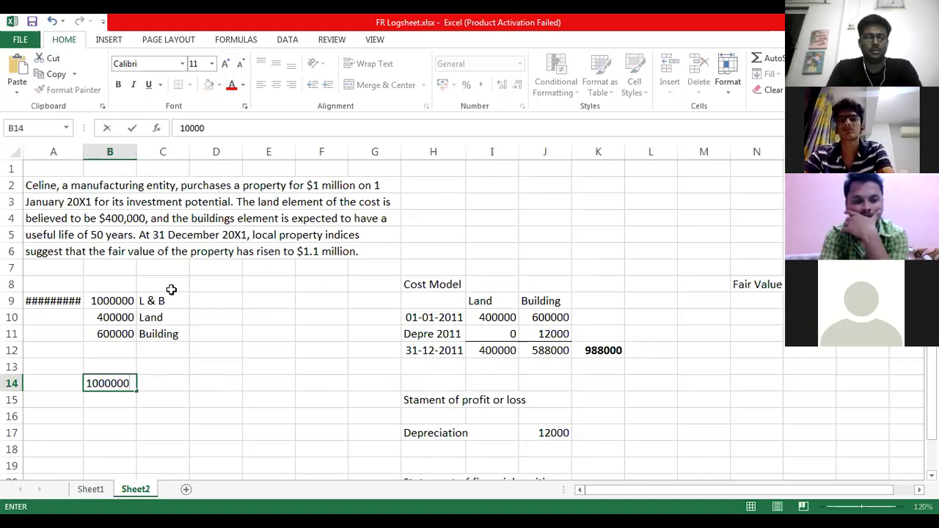
key(Return)
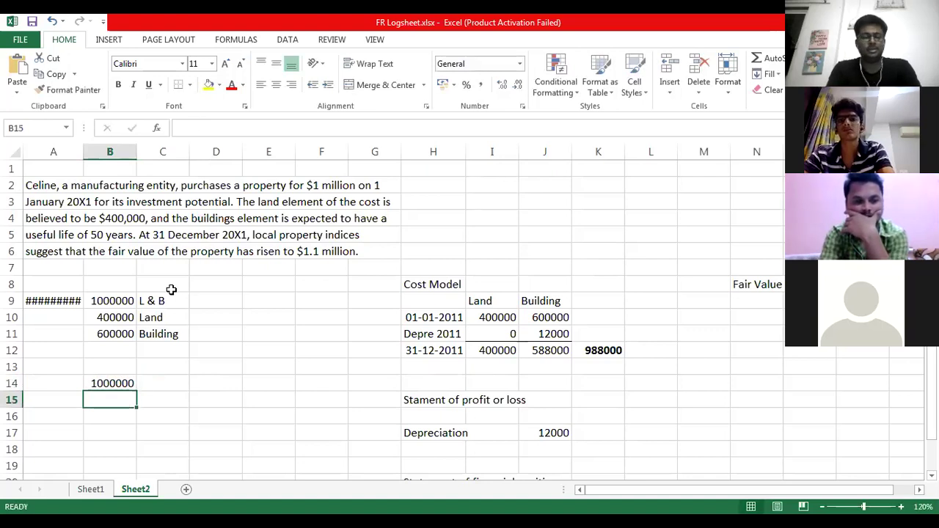
text(1100)
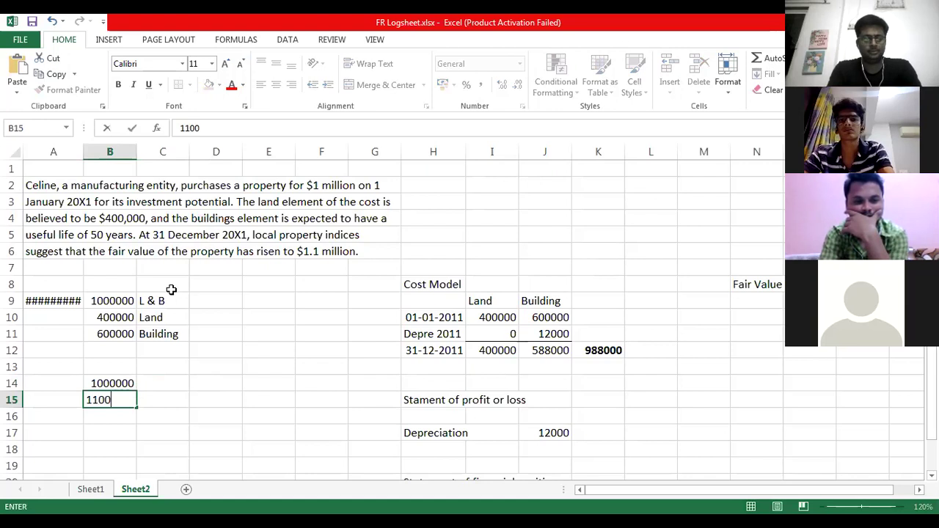
text(000)
key(Return)
- Enter the formula +B15+B14 in B16 below the two property values
text(+)
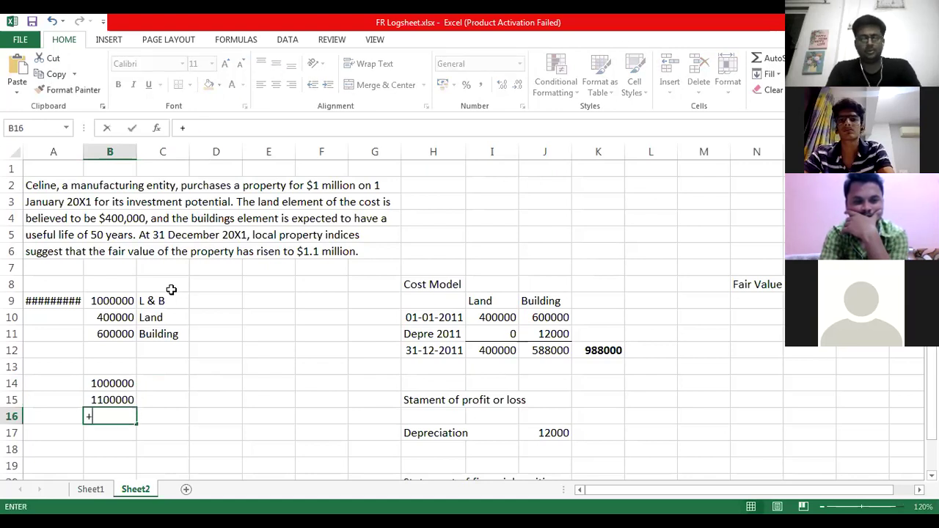
key(Up)
text(+)
key(Up)
key(Up)
key(Return)
key(Up)
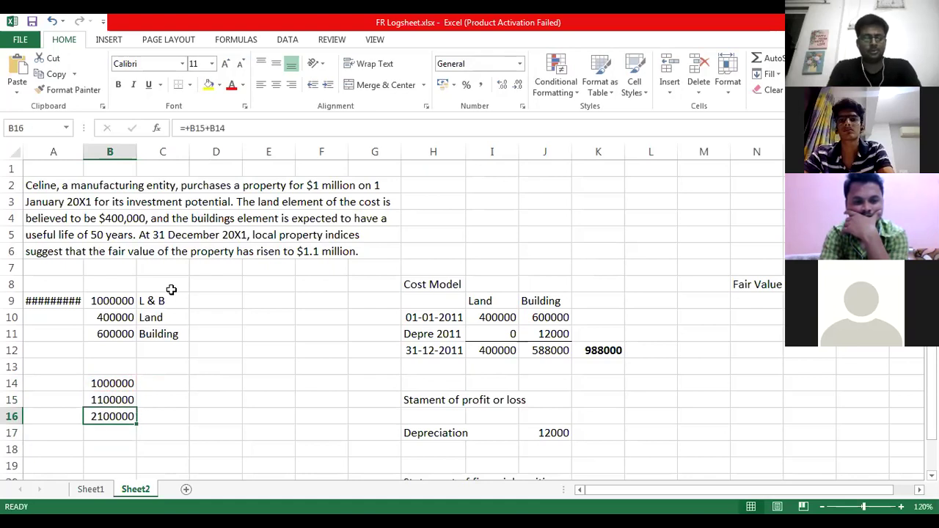
- Calculate the fair value increase in B16 with the formula +B15-B14 and make the result bold
text(+)
key(Up)
text(-)
key(Up)
key(Up)
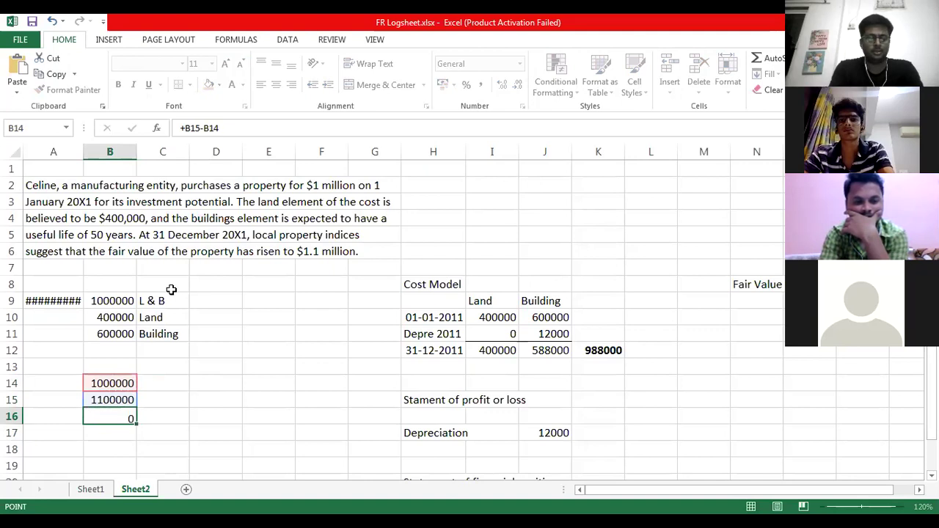
key(Return)
key(Up)
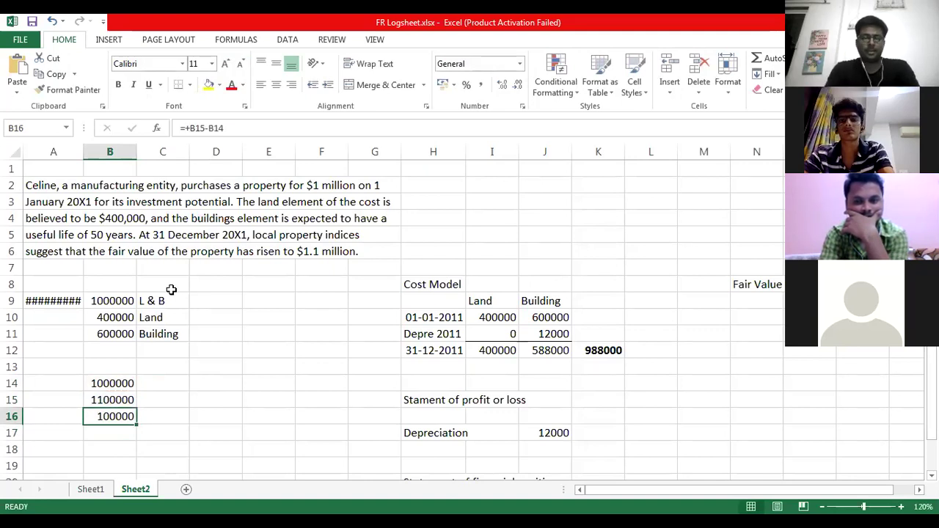
key(ctrl+b)
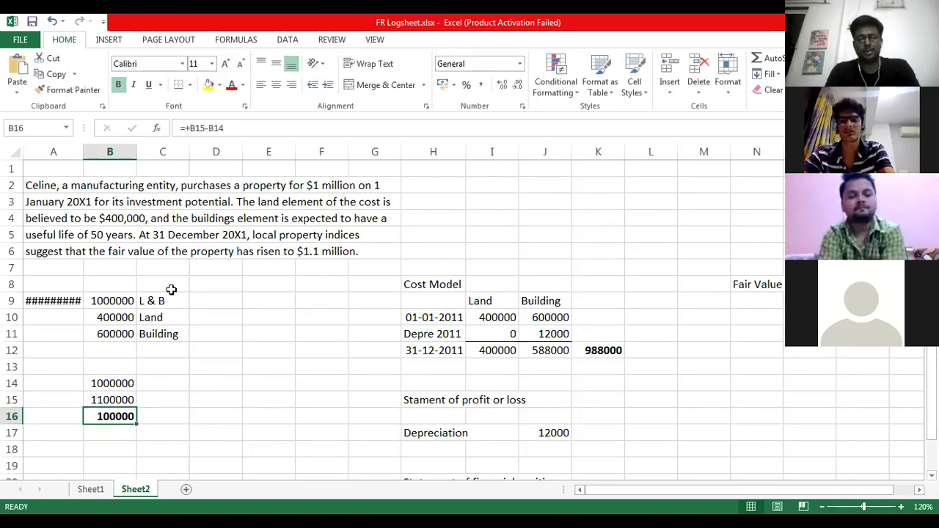
- Start the Fair Value Model calculation with the label "Value on 01/01/20111" in N10 and 1000000 in O10
key(Right)
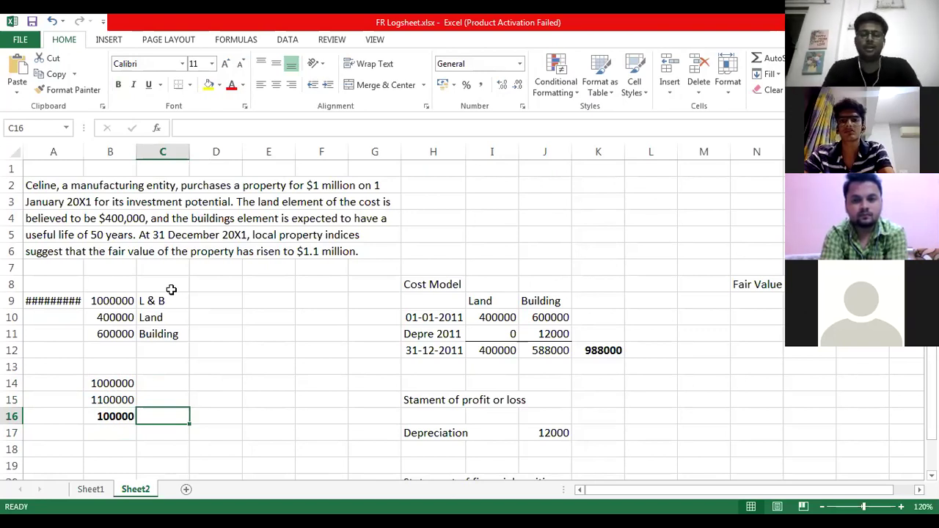
key(Right)
key(Right)
key(Right)
key(Right)
key(Right)
key(Right)
key(Right)
key(Right)
key(Right)
key(Right)
key(Right)
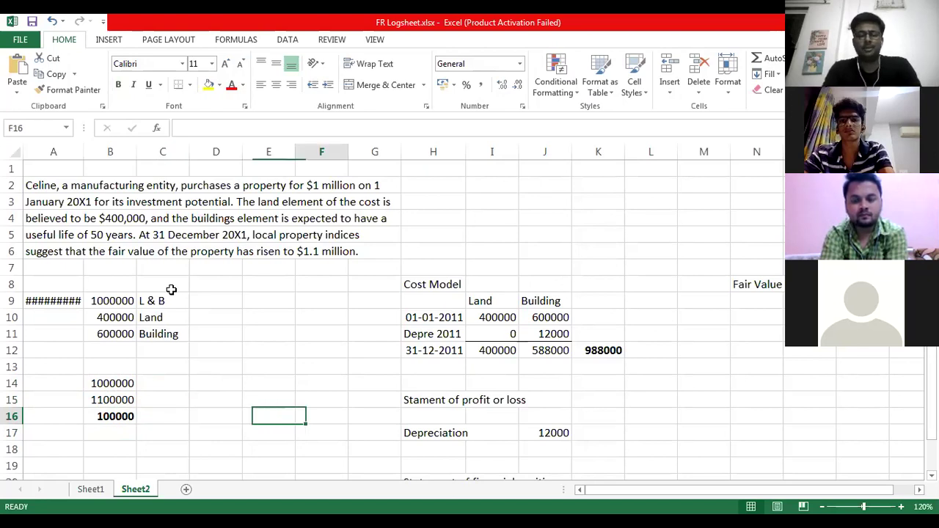
key(Up)
key(Up)
key(Up)
key(Up)
key(Up)
key(Up)
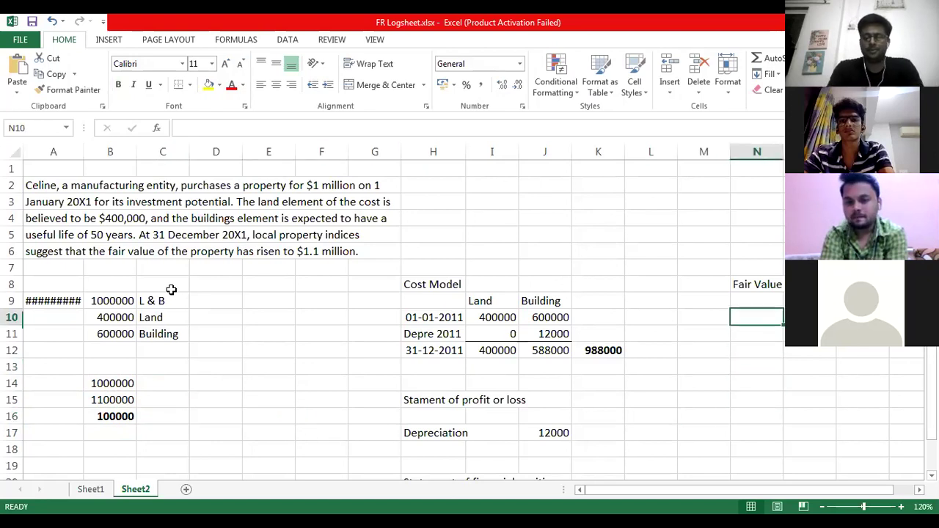
text(Value on 01/01)
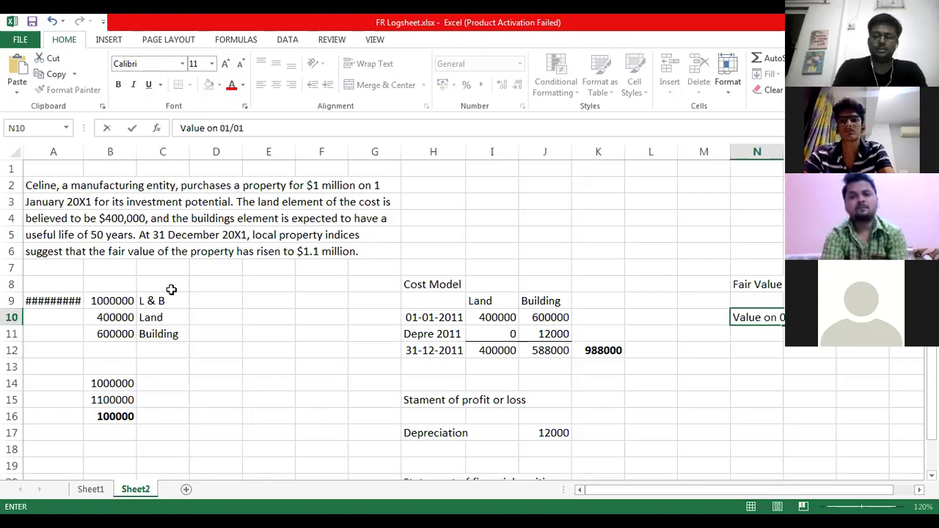
text(/20111)
key(Tab)
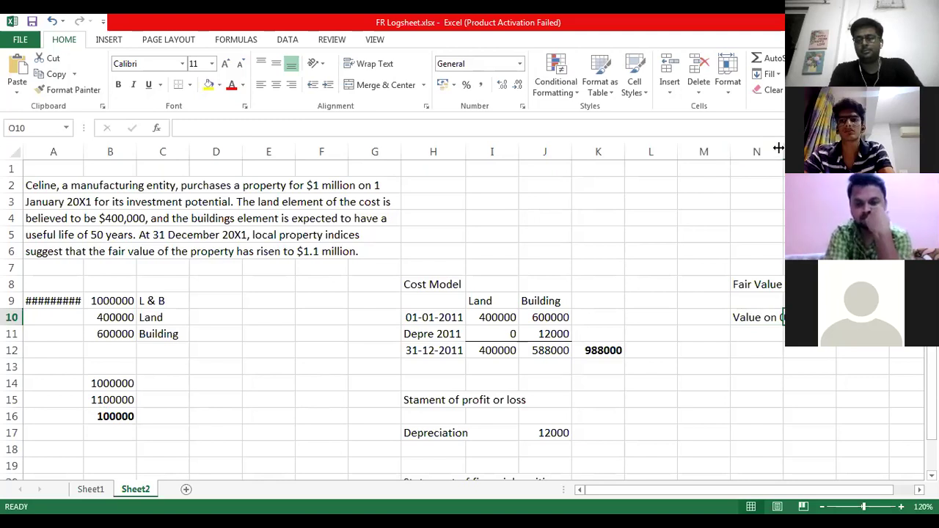
text(10)
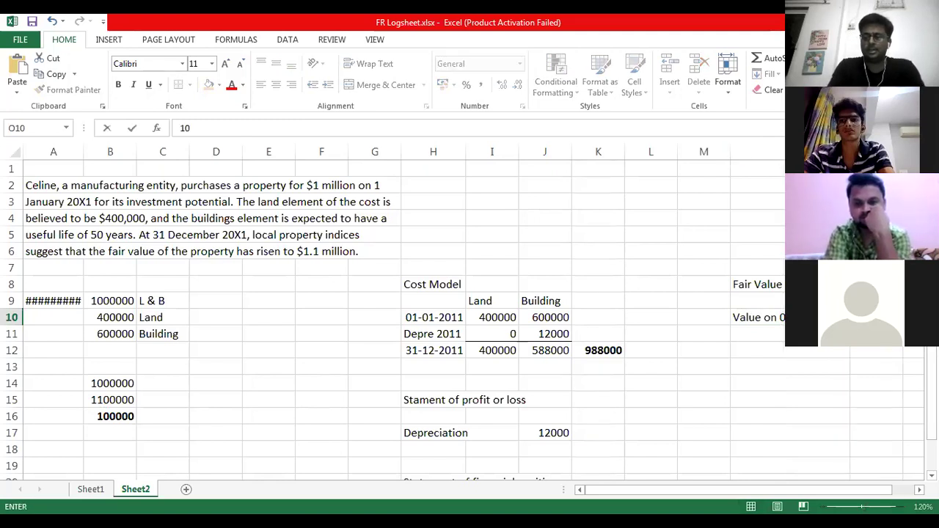
text(000)
key(Return)
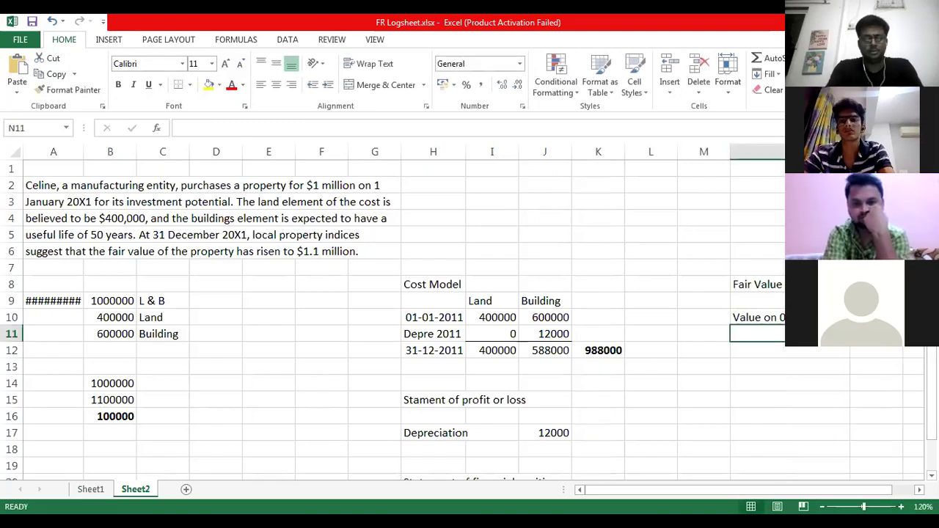
- Add the label "FV on 31/12/2011" in N11 with the value 1100000 in O11
text(FV on 31/12/201)
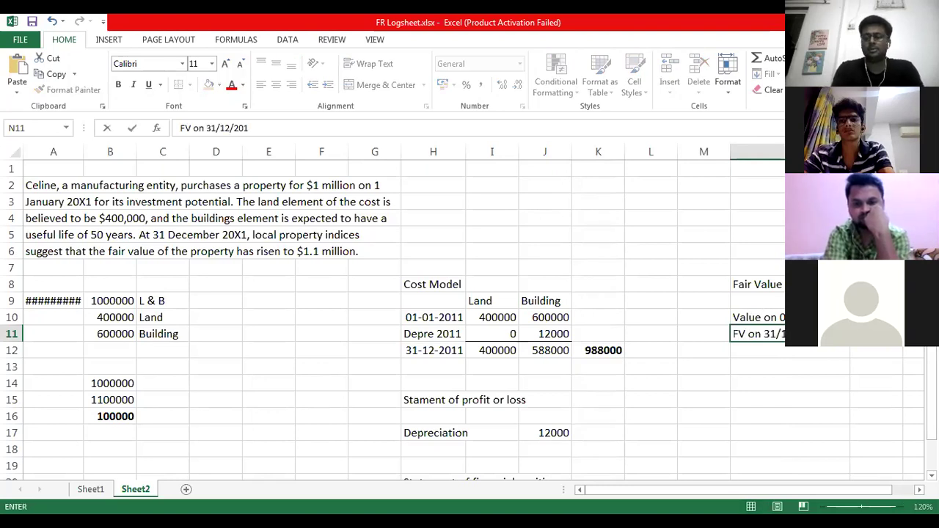
text(1)
key(Tab)
text(11)
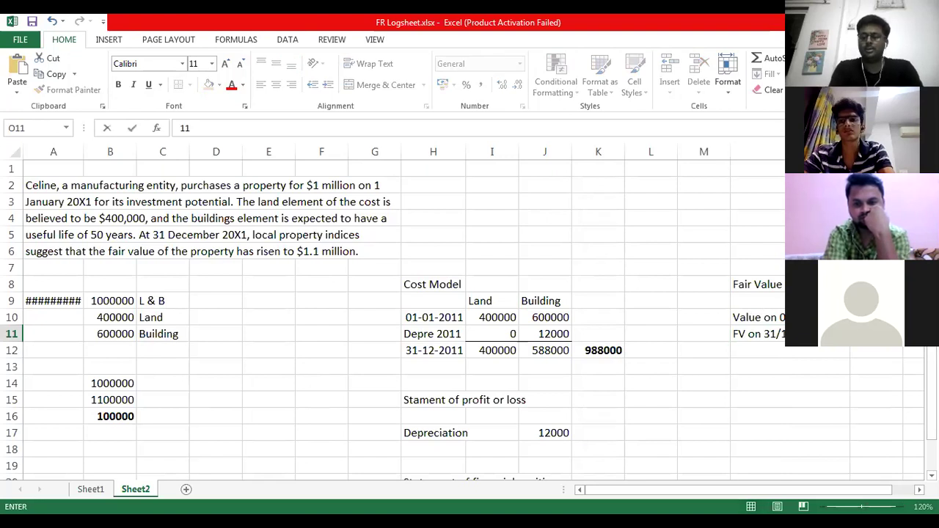
text(00000)
key(Return)
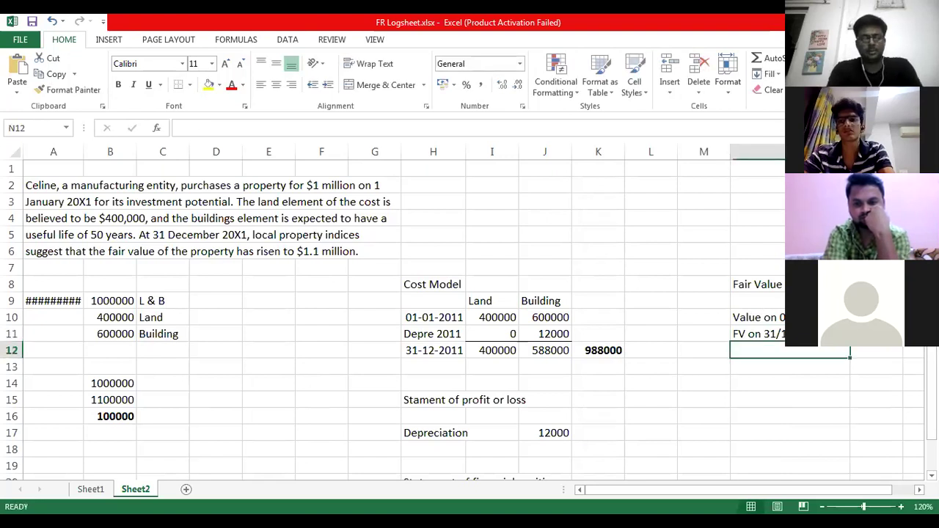
- Label N12 "Gain on FV remeasurement" below the fair value row
text(FGain)
key(BackSpace)
key(BackSpace)
key(BackSpace)
key(BackSpace)
key(BackSpace)
text(Gain on )
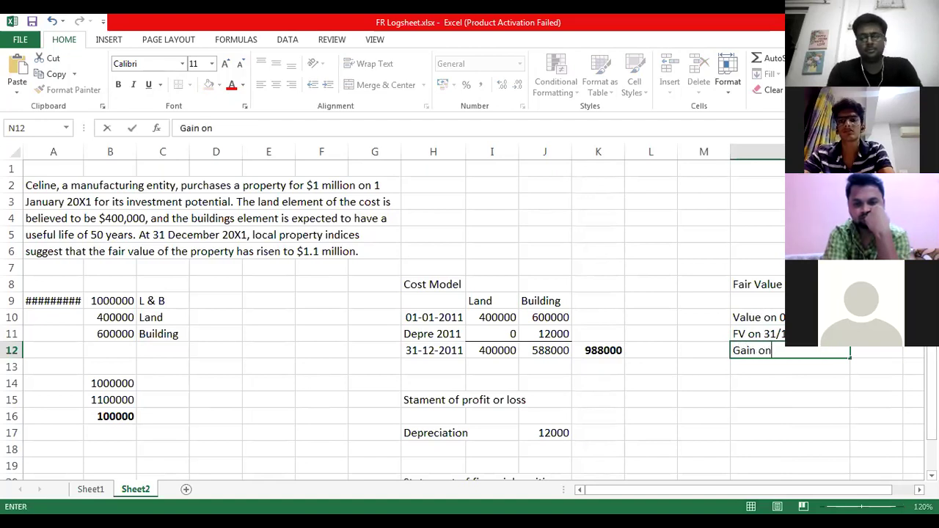
text(FV rema)
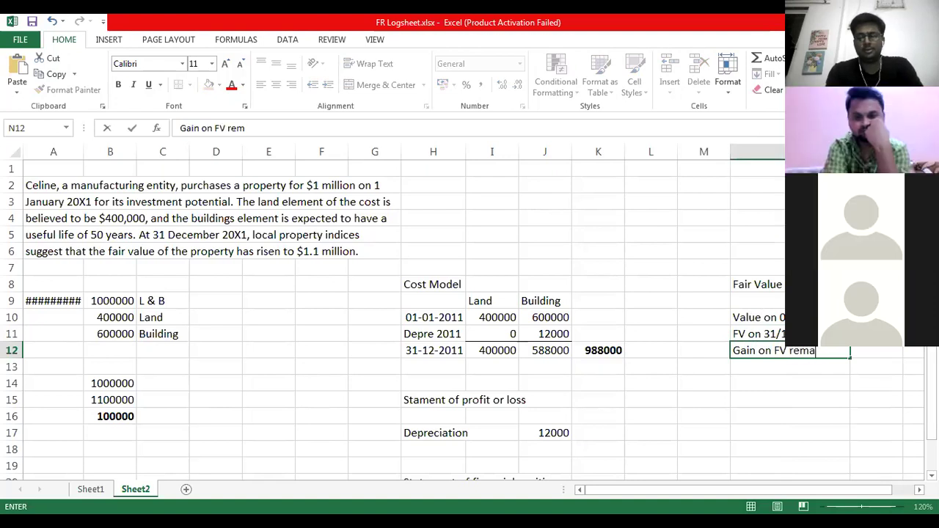
key(BackSpace)
text(easurement)
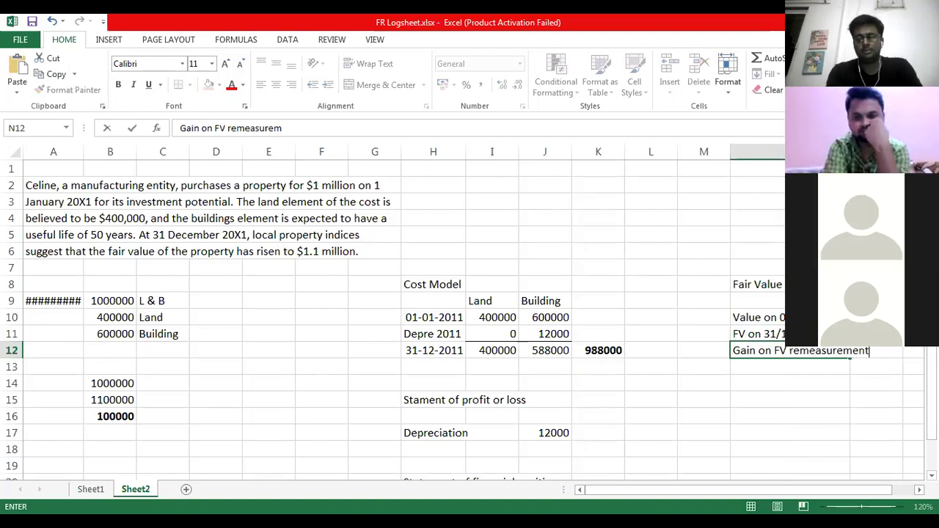
- Calculate the remeasurement gain in O12 with the formula +O11-O10 and make the result bold
key(Tab)
text(+)
key(Up)
text(-)
key(Up)
key(Up)
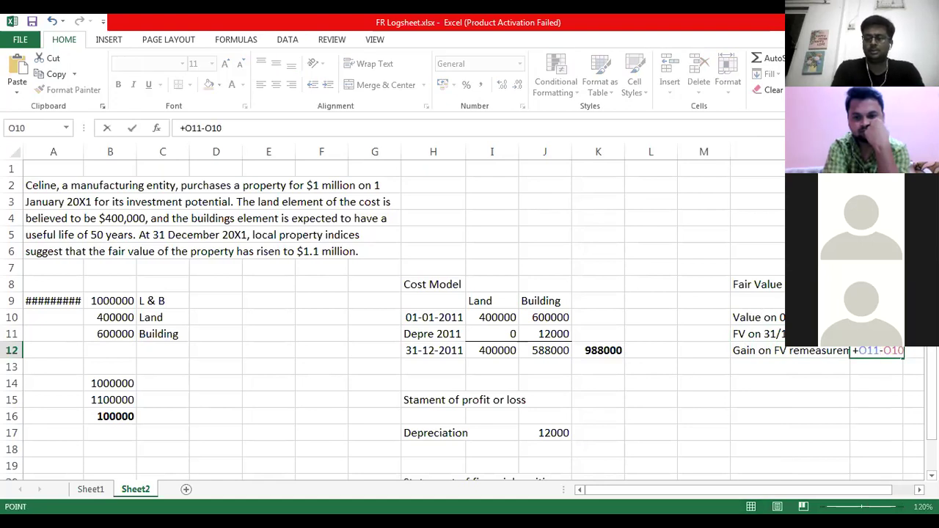
key(Return)
key(Up)
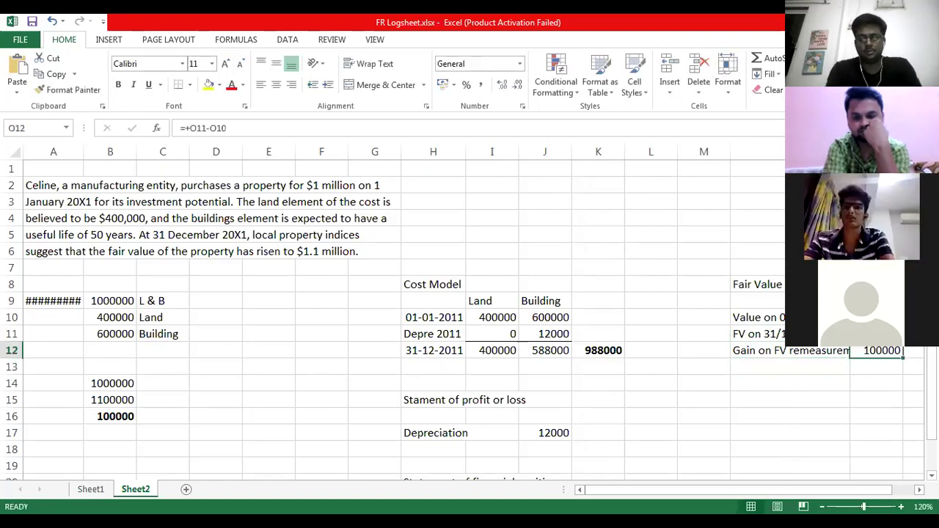
key(ctrl+b)
key(Return)
- Enter the heading "Statement of profit or loss" in N15 below the fair value calculation
key(Down)
key(Down)
key(Down)
key(Down)
key(Down)
key(Down)
key(Down)
key(Down)
key(Down)
key(Down)
key(Up)
key(Left)
key(Up)
key(Up)
key(Up)
key(Up)
key(Up)
key(Up)
key(Up)
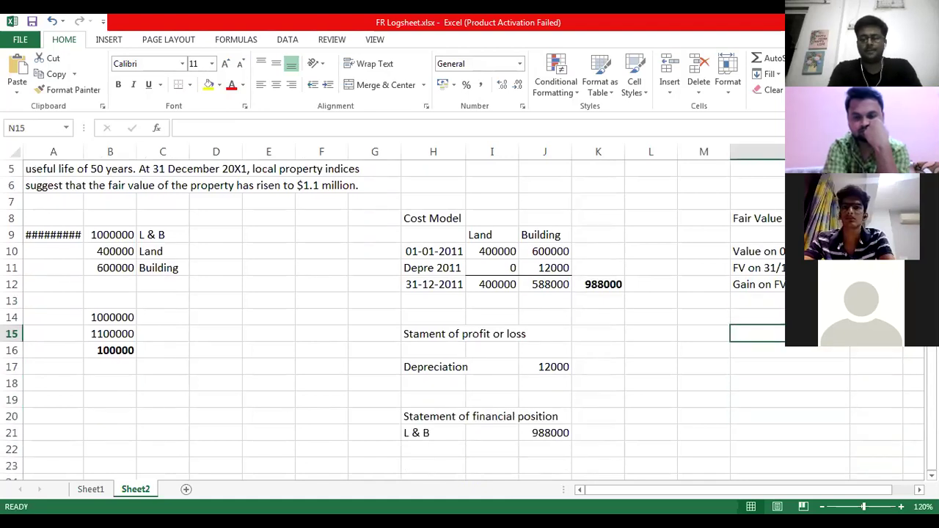
text(Stat)
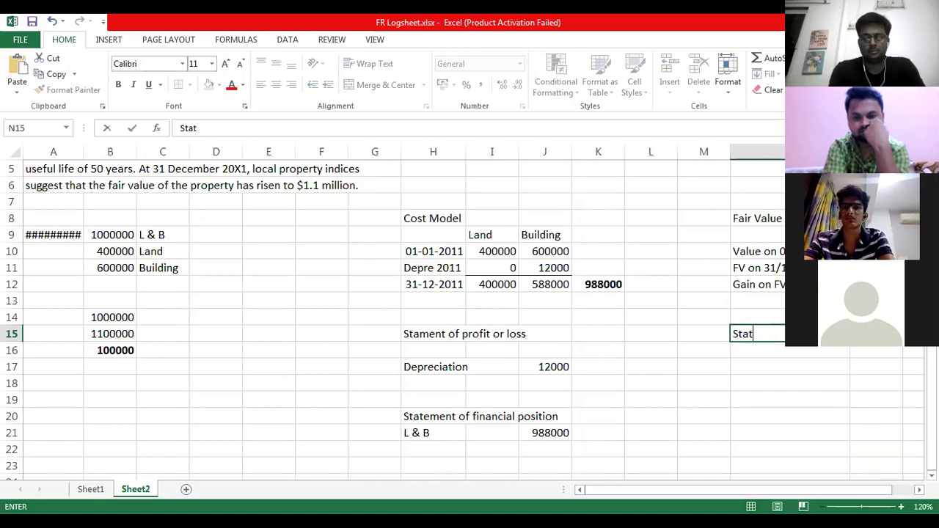
text(ement of profit ort)
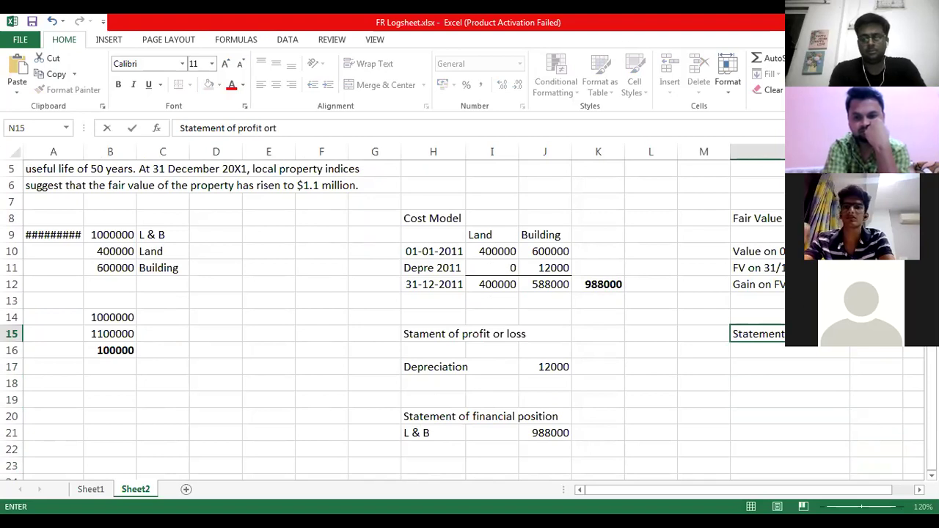
key(BackSpace)
text(loss)
key(Return)
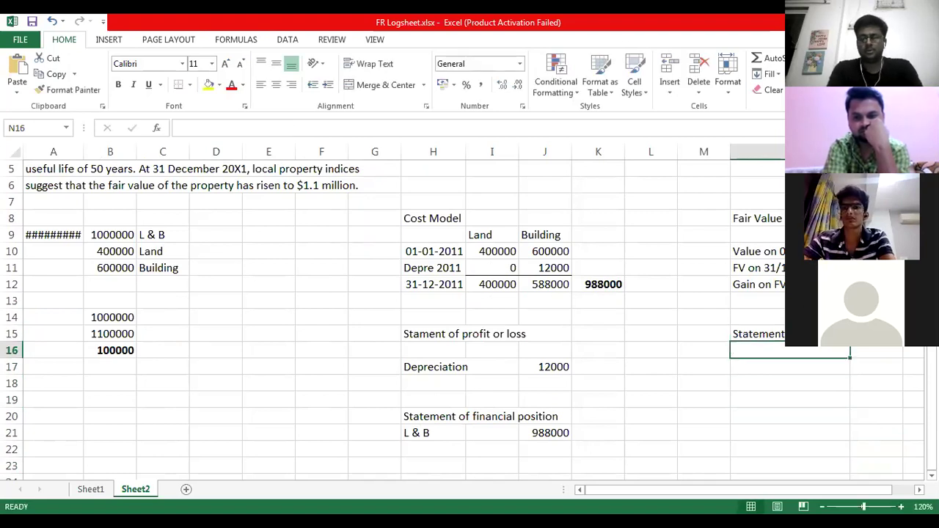
- Add the profit or loss line "Gain on FV change of IP" in N17 with the amount 100000 in O17
click(791, 367)
text(Gain on FV )
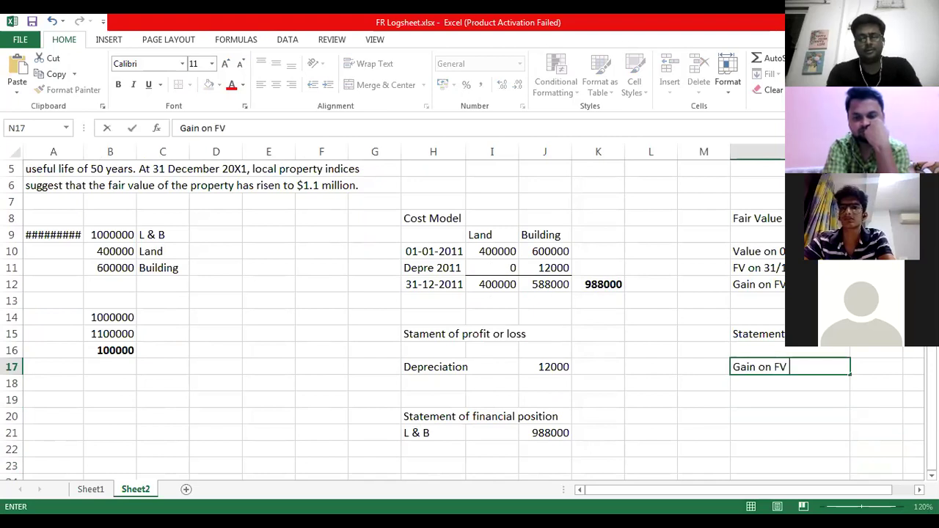
text(rem)
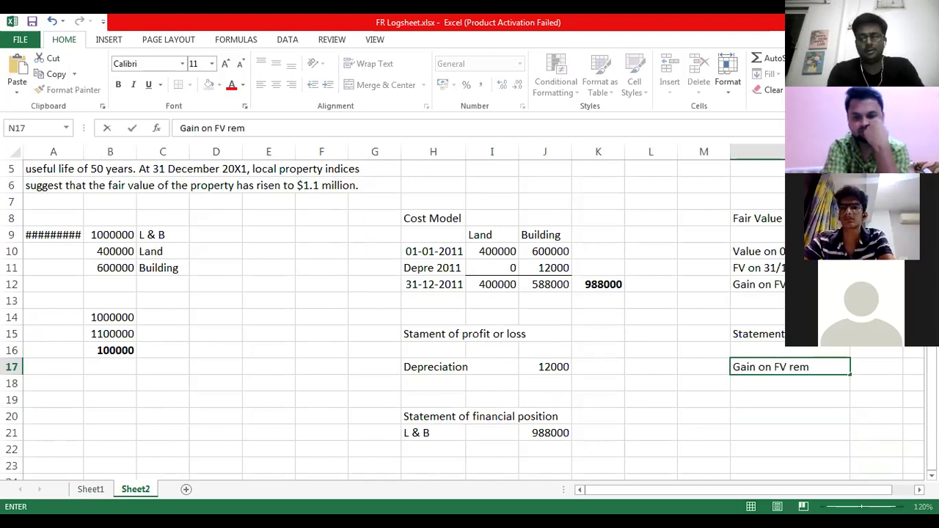
text(e)
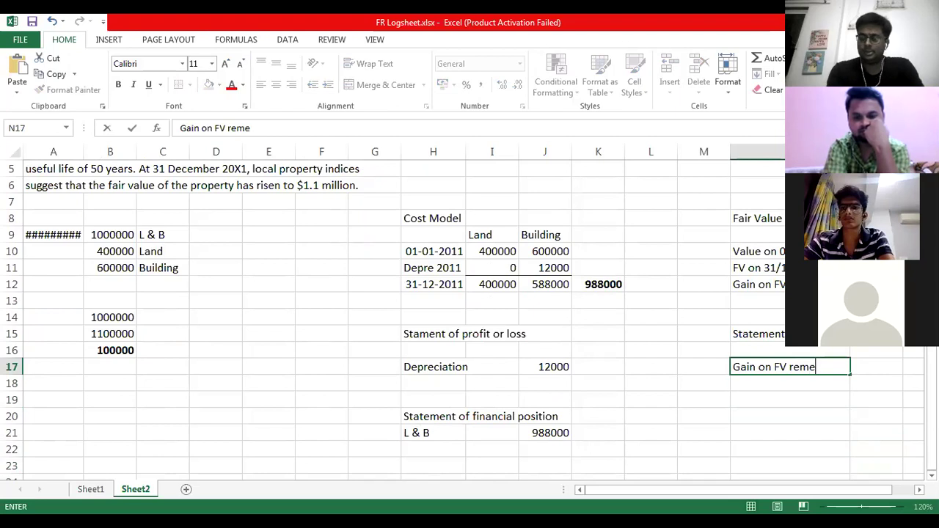
key(BackSpace)
key(BackSpace)
key(BackSpace)
key(BackSpace)
text(cg)
key(BackSpace)
text(hange of IP)
key(Tab)
text(100000)
key(Return)
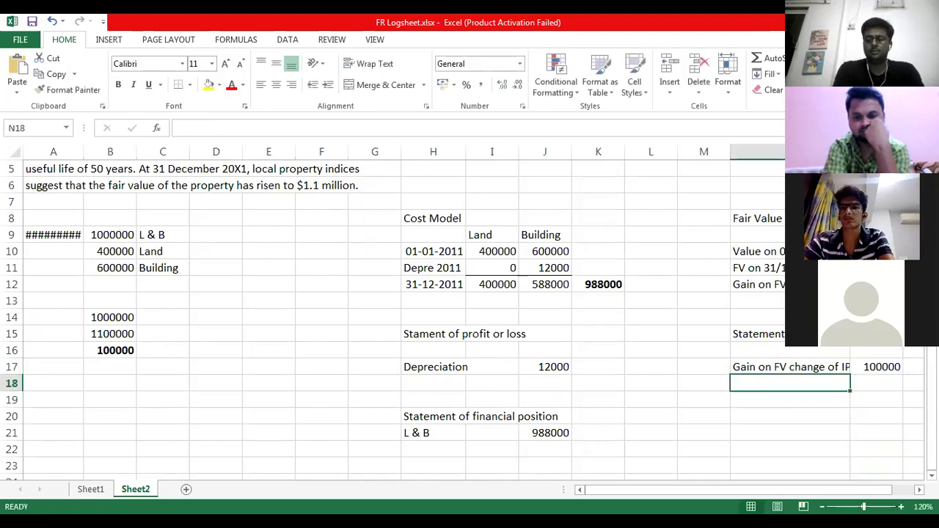
- Copy the "Statement of financial position" heading from H20 to N20 under the Fair Value Model
key(Up)
key(ctrl+Left)
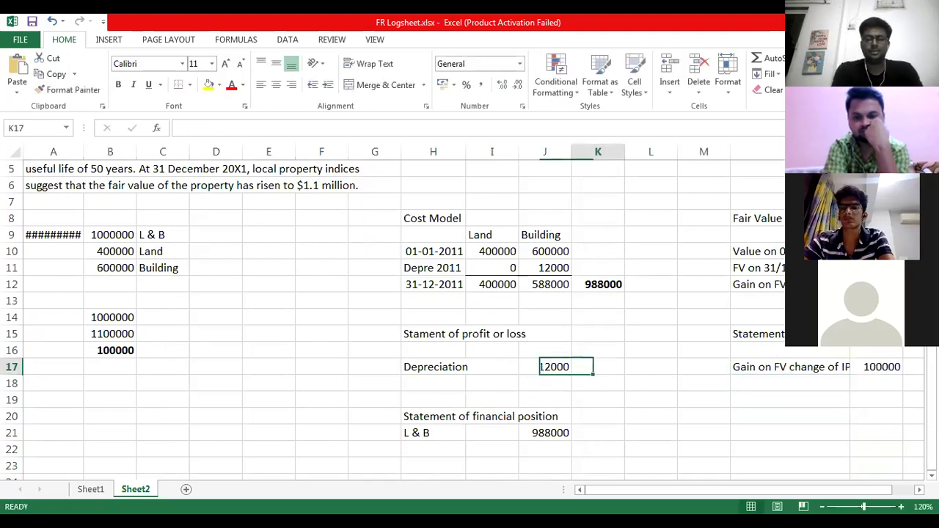
key(ctrl+Right)
key(ctrl+Right)
key(Right)
key(Right)
key(Right)
key(Left)
key(Down)
key(Left)
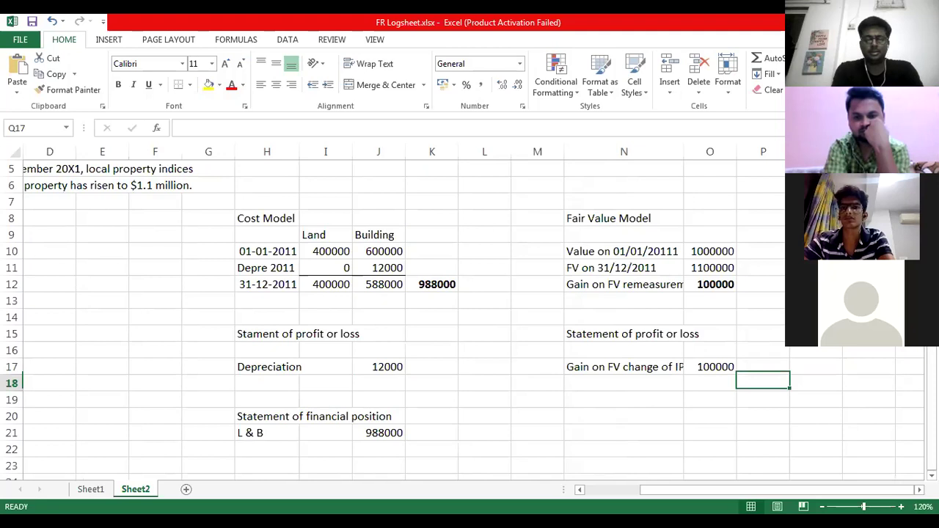
key(Left)
key(Left)
key(Left)
key(Down)
key(Down)
key(Left)
key(Left)
key(Left)
key(Left)
key(Left)
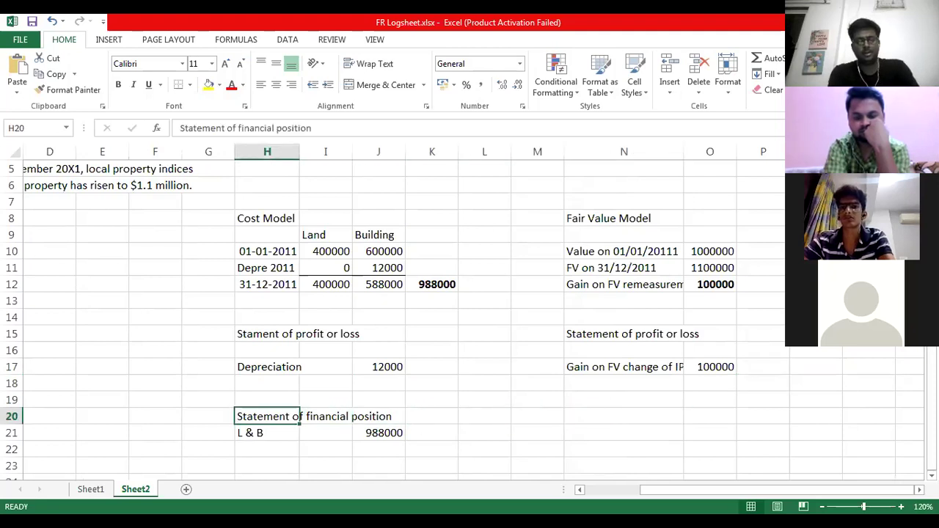
key(ctrl+c)
key(Right)
key(Right)
key(Right)
key(Right)
key(Right)
key(Right)
key(Return)
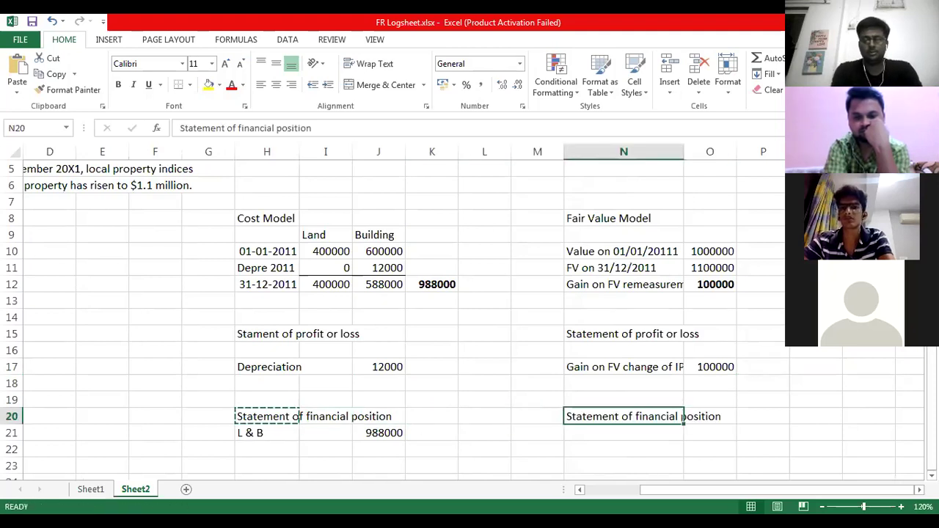
- Enter the line "L & B" in N21 with the amount 1100000 in O21
key(Down)
key(Down)
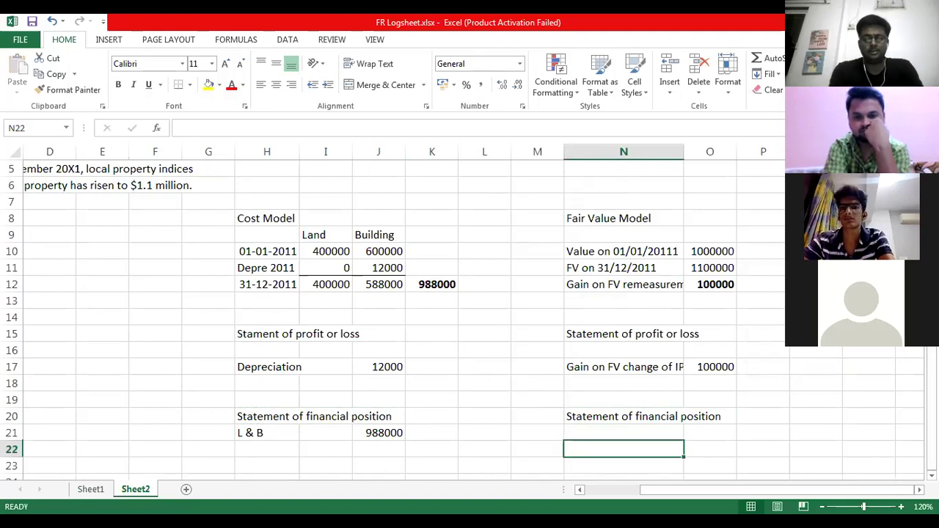
key(Up)
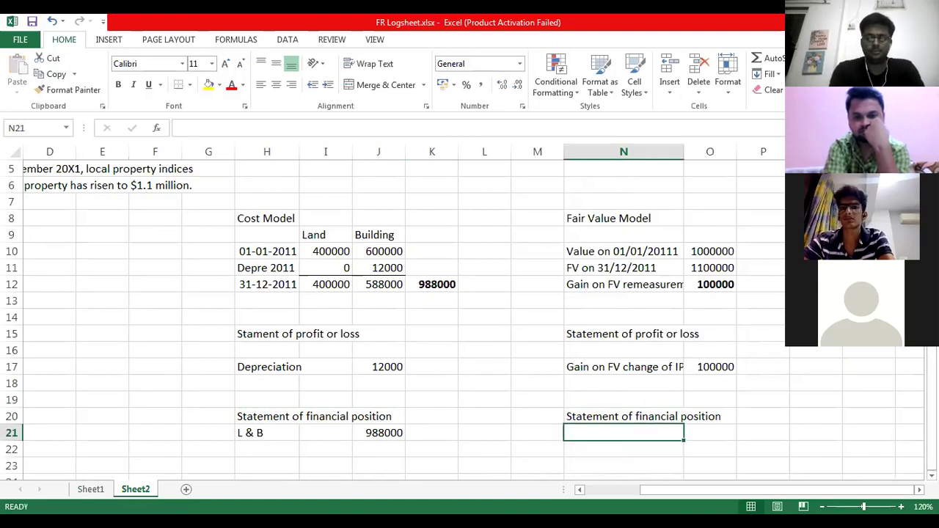
text(L & B)
key(Tab)
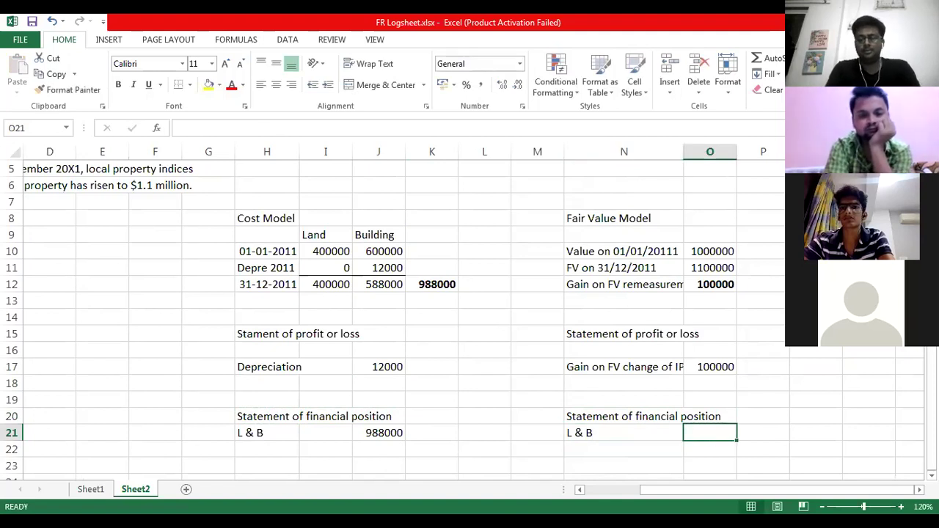
text(1100000)
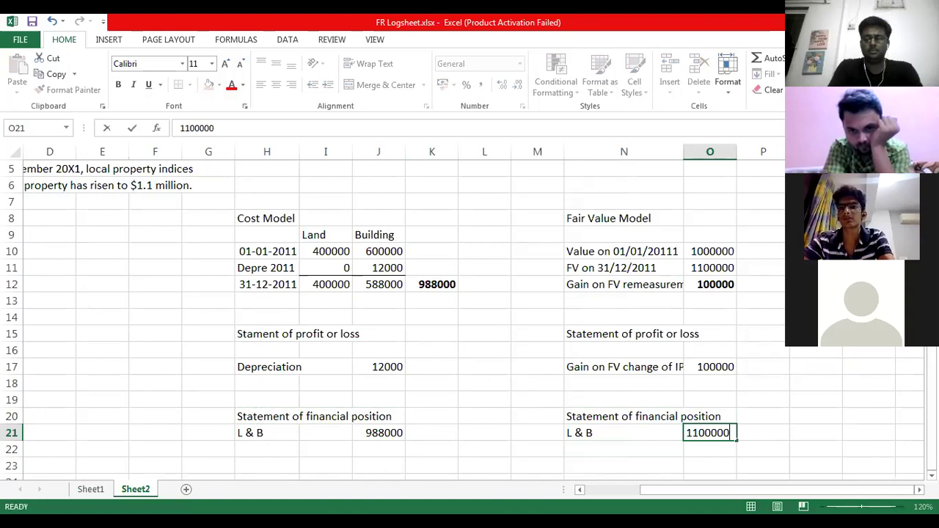
key(Return)
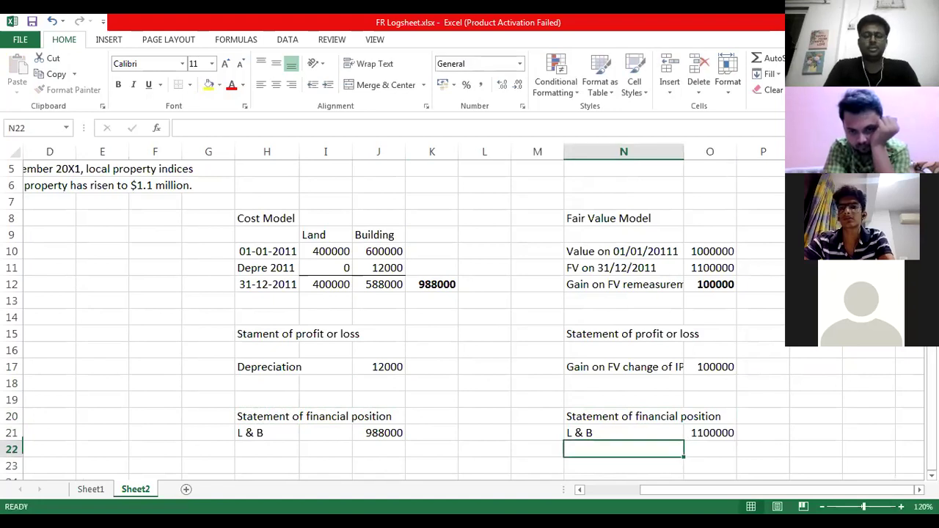
- Review the cost model and fair value model extracts side by side, focusing on the cost model's depreciation charge in J17
key(Down)
key(Down)
key(Down)
key(Down)
key(Down)
key(Down)
key(Down)
key(Up)
key(Up)
key(Up)
key(Up)
key(Up)
key(Up)
key(Up)
key(Up)
key(Up)
key(Up)
key(Up)
key(Up)
key(Up)
key(Up)
key(Up)
key(Up)
key(Up)
key(Up)
key(Up)
key(Up)
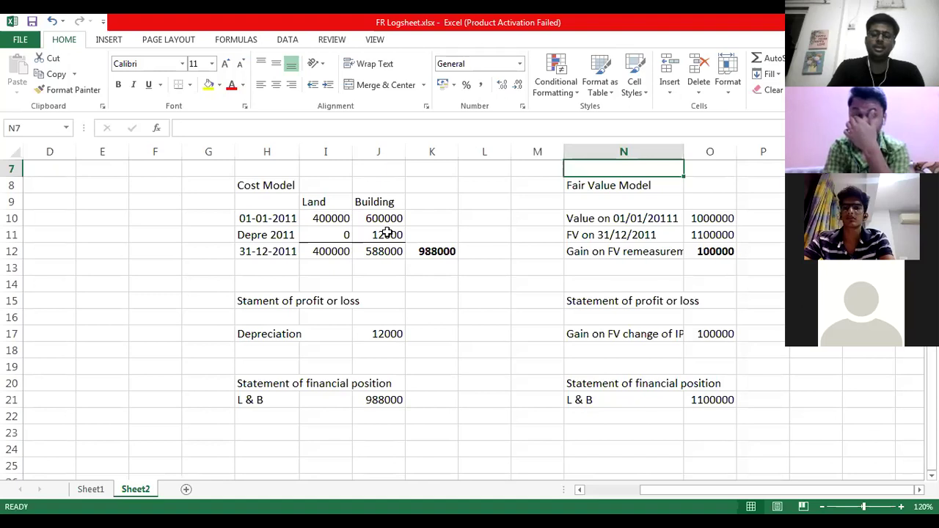
click(379, 297)
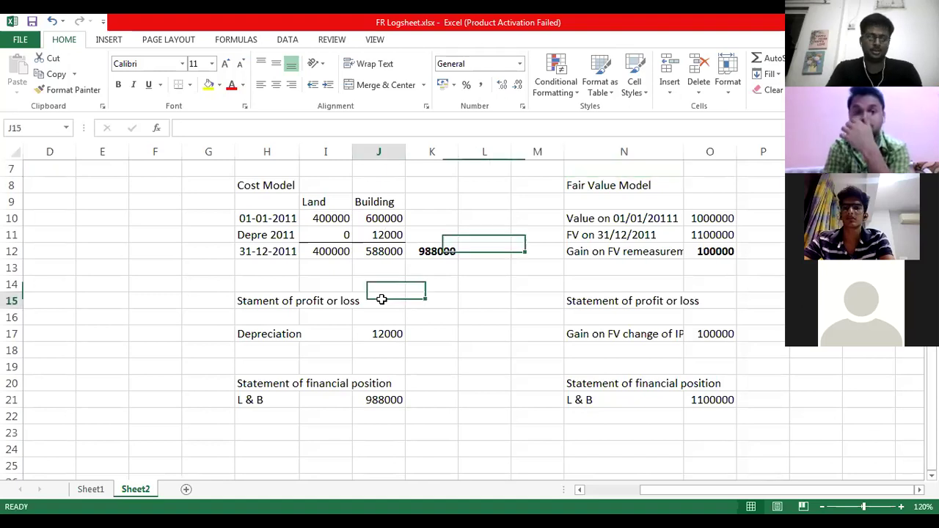
click(378, 337)
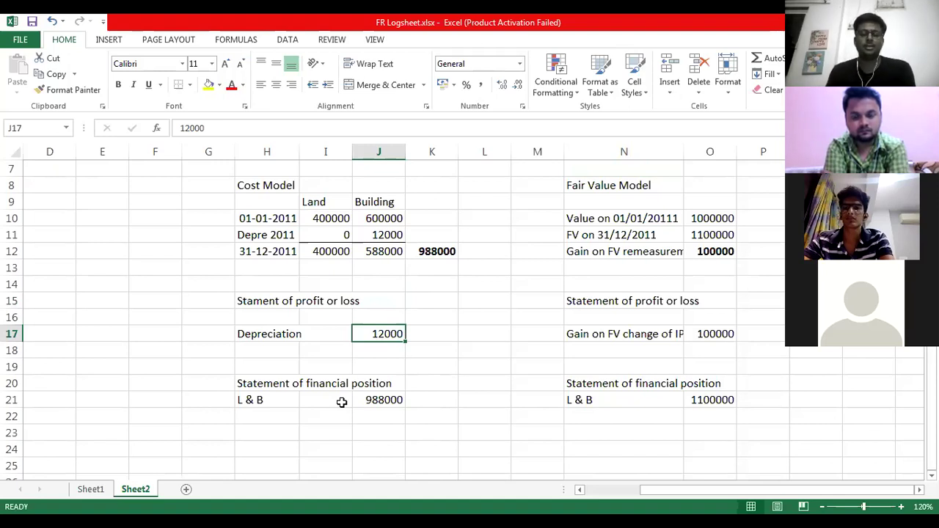
- Examine the gain on fair value remeasurement in N12:O12 and the formula behind it
key(Right)
key(Right)
key(Up)
key(Up)
key(Up)
key(Up)
key(Right)
key(Right)
key(Right)
key(Right)
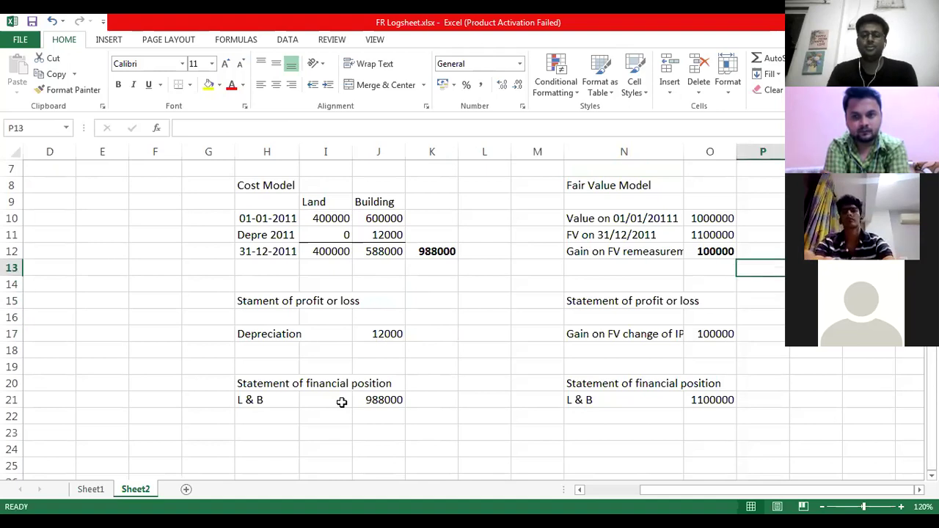
key(Left)
key(Up)
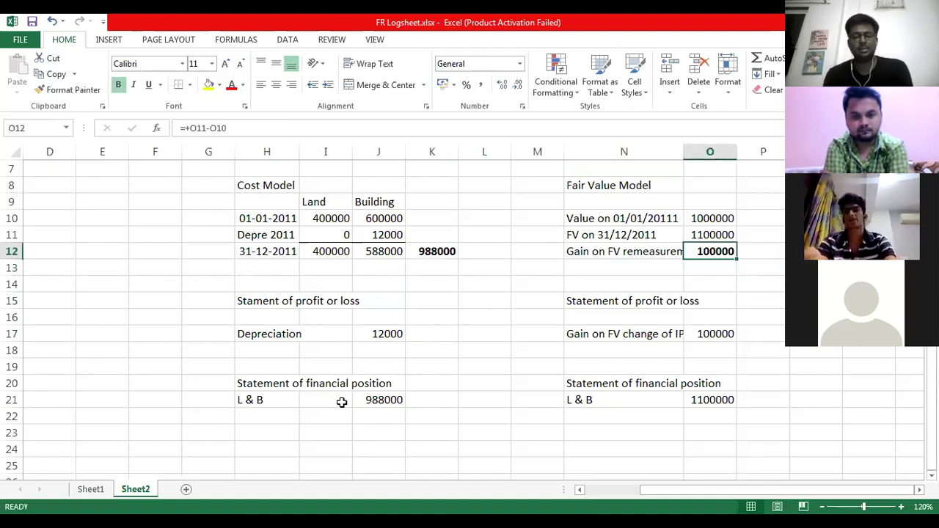
key(Left)
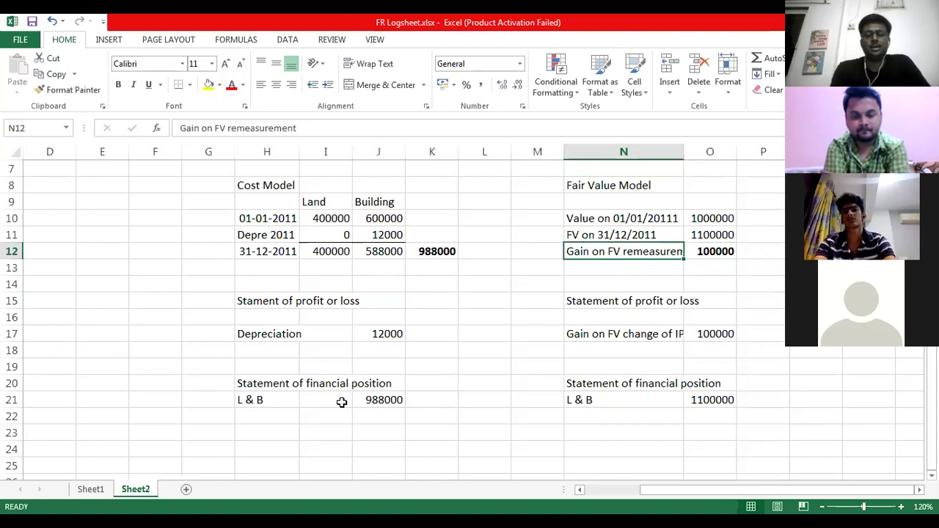
- Review the Fair Value Model's profit or loss and financial position extracts in column N, down to the L & B line
key(Down)
key(Down)
key(Down)
key(Down)
key(Down)
key(Down)
key(Down)
key(Down)
key(Down)
key(Down)
key(Down)
key(Down)
key(Down)
key(Up)
key(Up)
key(Up)
key(Up)
key(Up)
key(Up)
key(Up)
key(Up)
key(Down)
key(Down)
key(Down)
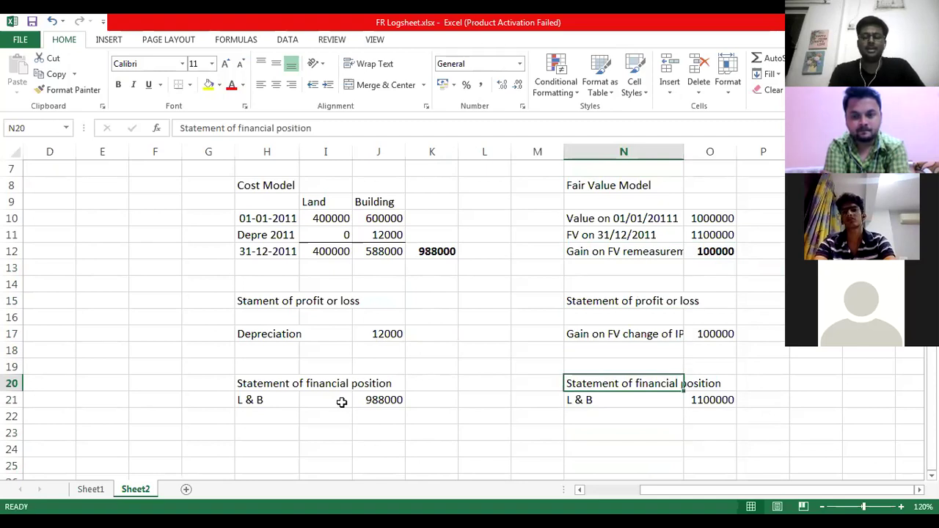
click(582, 401)
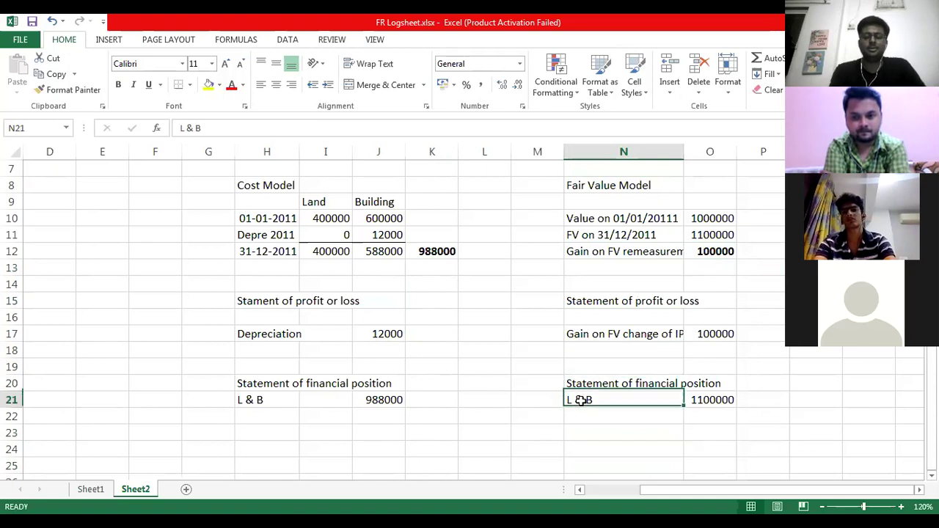
click(744, 387)
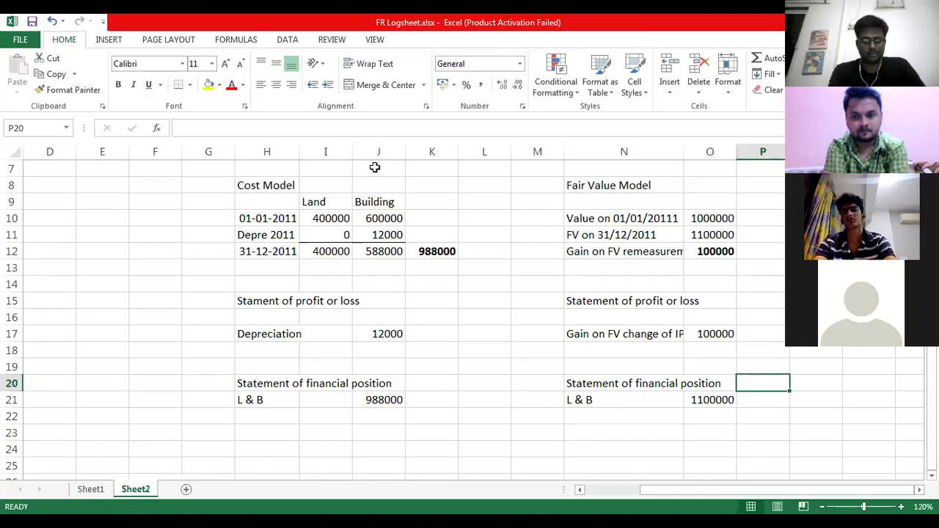
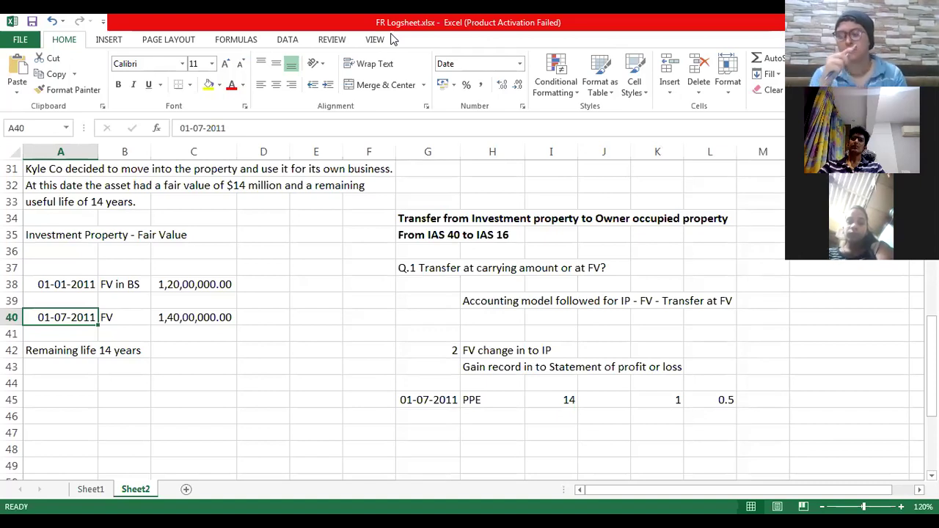
- Paste the Grimtown $10 million 6% stadium loan problem text into A69:A73, below the existing work
key(Down)
key(Down)
key(Down)
key(Down)
key(Down)
key(Down)
key(Down)
key(Down)
key(Down)
key(Down)
key(Down)
key(Down)
key(Down)
key(Down)
key(Down)
key(Down)
key(Down)
key(Down)
key(Down)
key(Down)
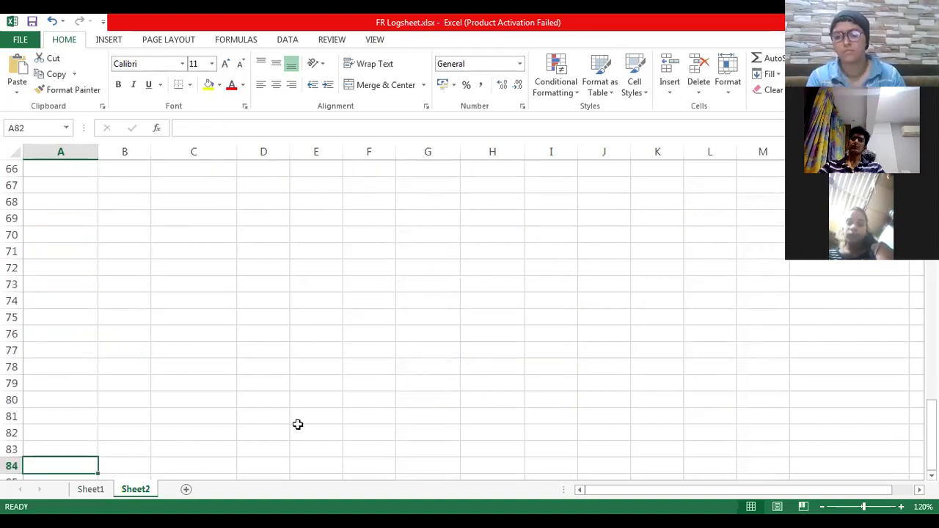
key(Up)
key(Up)
key(Up)
key(Up)
key(Up)
key(Up)
key(Up)
key(Up)
key(Up)
key(Up)
key(Up)
key(Up)
key(Up)
key(Up)
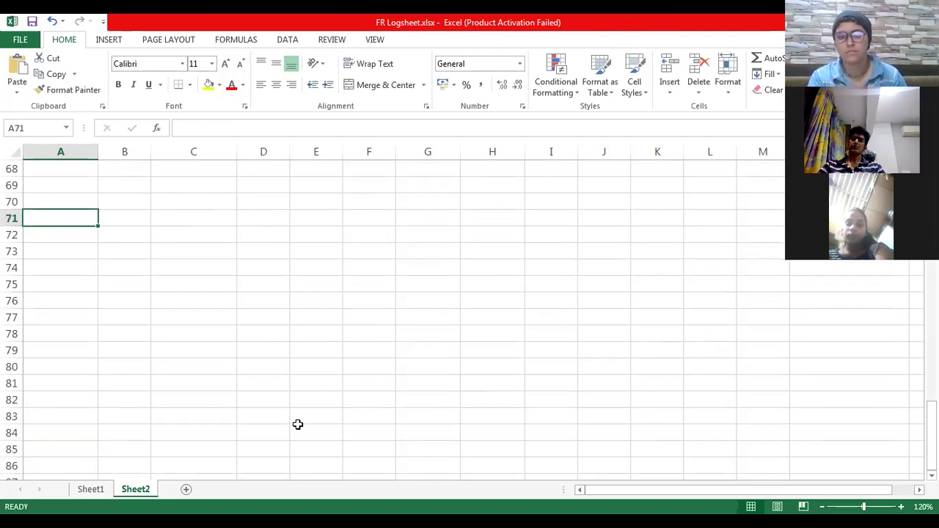
key(Up)
key(Up)
text(Grimtown took out a $10 million 6% loan on 1 January 20X1 to build a new football stadium. Not all of the funds were immediately required so $2 million was invested in 3% bonds until 30 June 20X1. Construction of the stadium began on 1 February 20X1 and was completed on 31 December 20X1.)
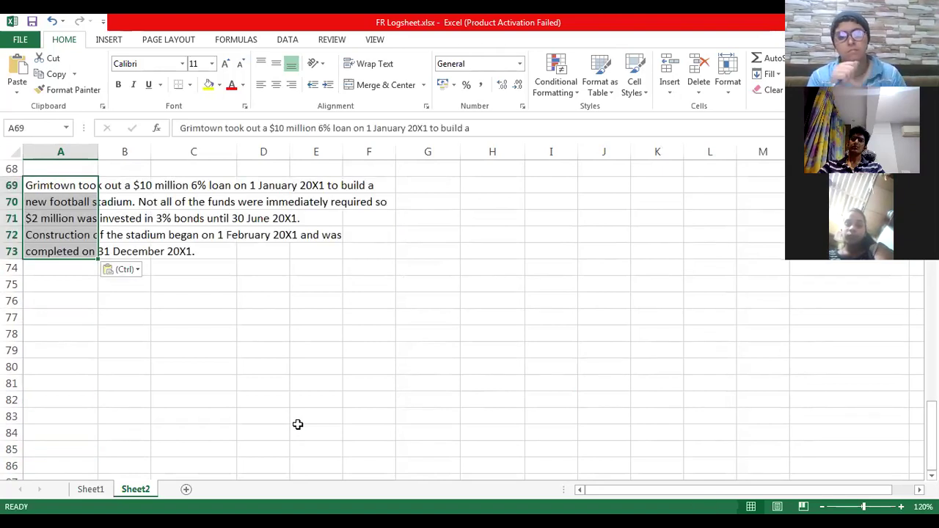
- Enter the loan date 01/01/2011 in A75, below the Grimtown problem text
key(Down)
key(Down)
key(Down)
key(Down)
key(Down)
key(Down)
key(Right)
key(Down)
key(Left)
key(Up)
text(01)
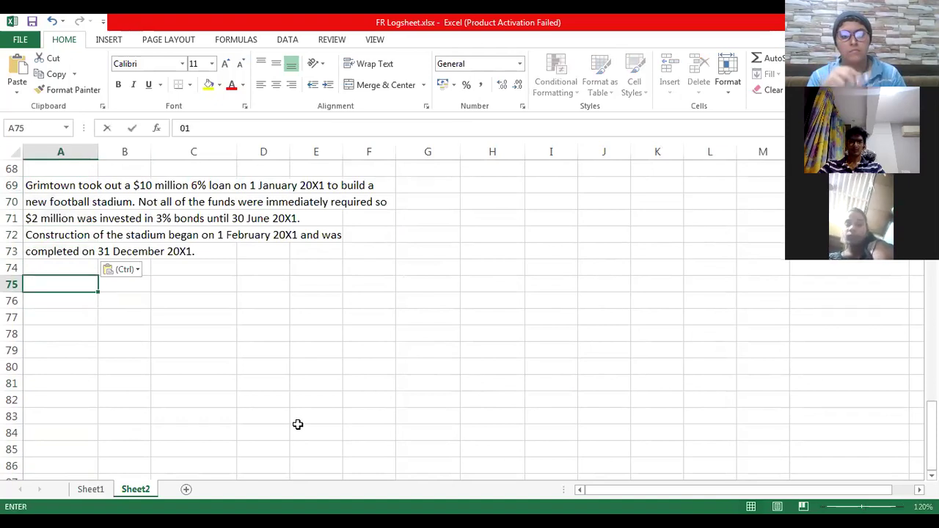
text(/01/2011)
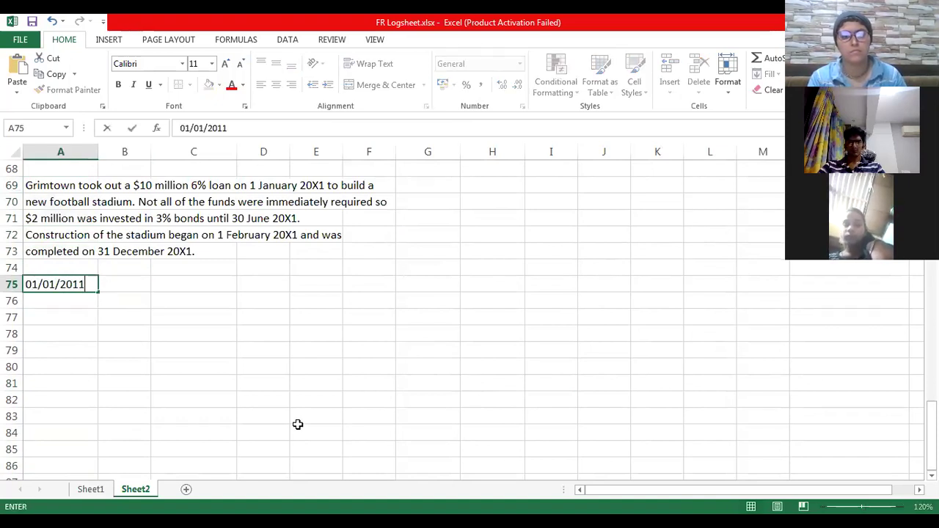
key(Tab)
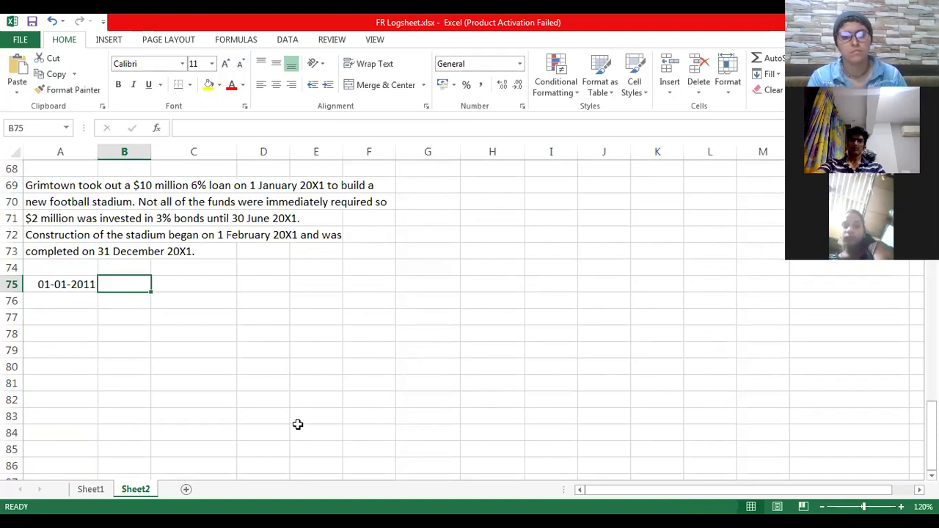
- Enter the label "Loan taken" in B75 and the amount 10000000 in C75
text(Loan tak)
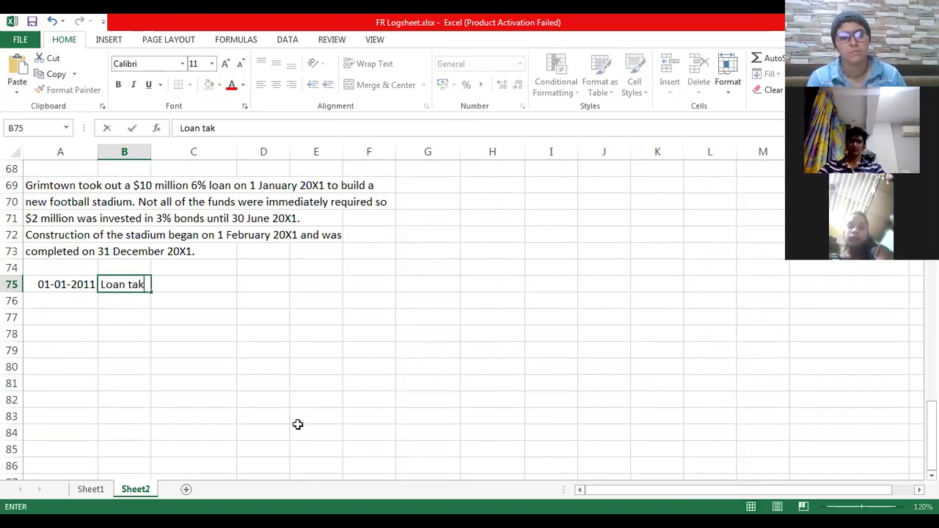
key(BackSpace)
text(j)
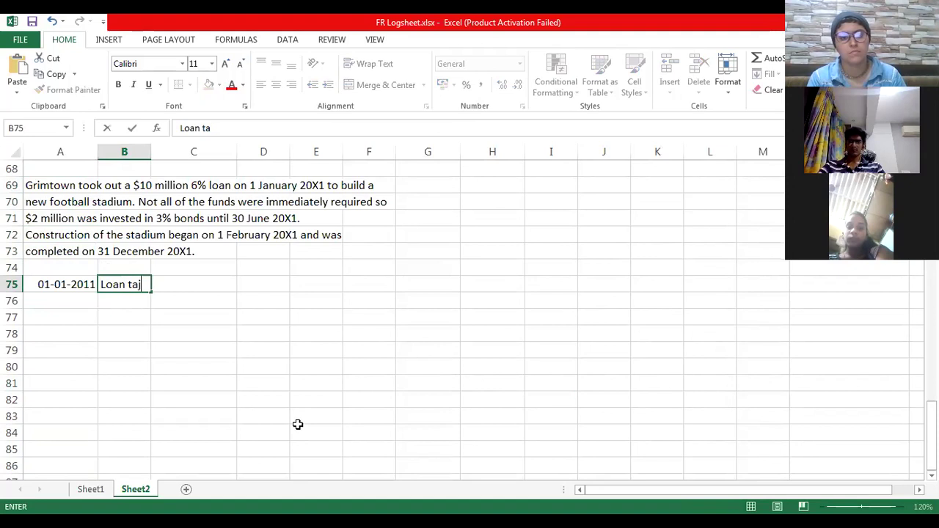
key(BackSpace)
text(ken)
key(Tab)
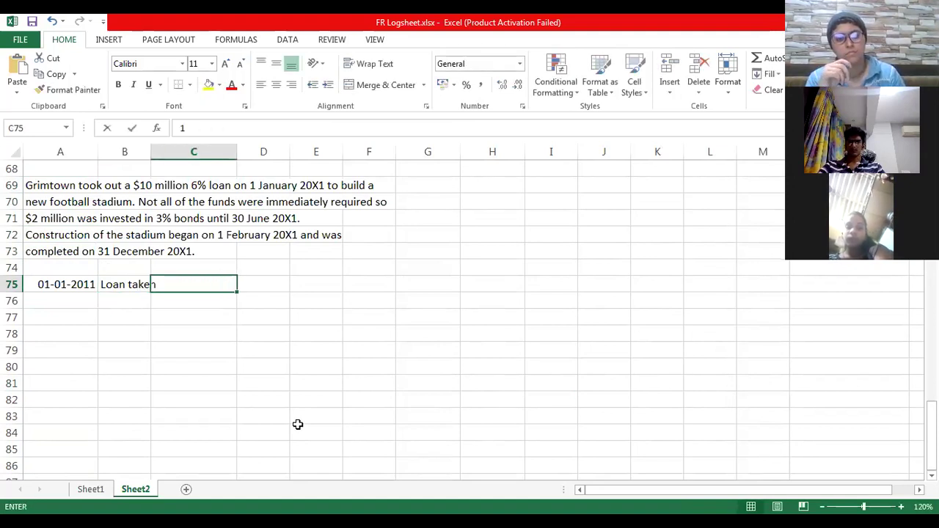
text(10000000)
key(Return)
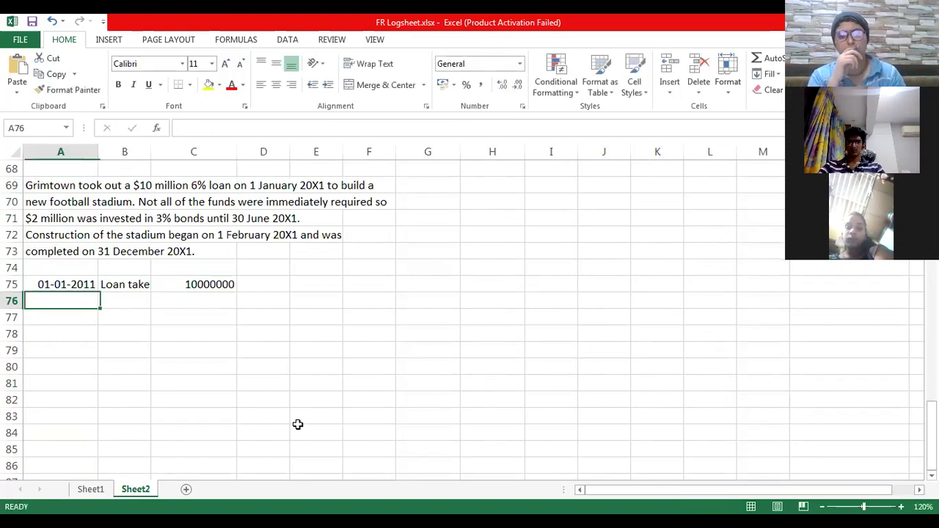
- Apply the comma number style to the loan amount in C75
key(Right)
key(Right)
key(Up)
click(298, 425)
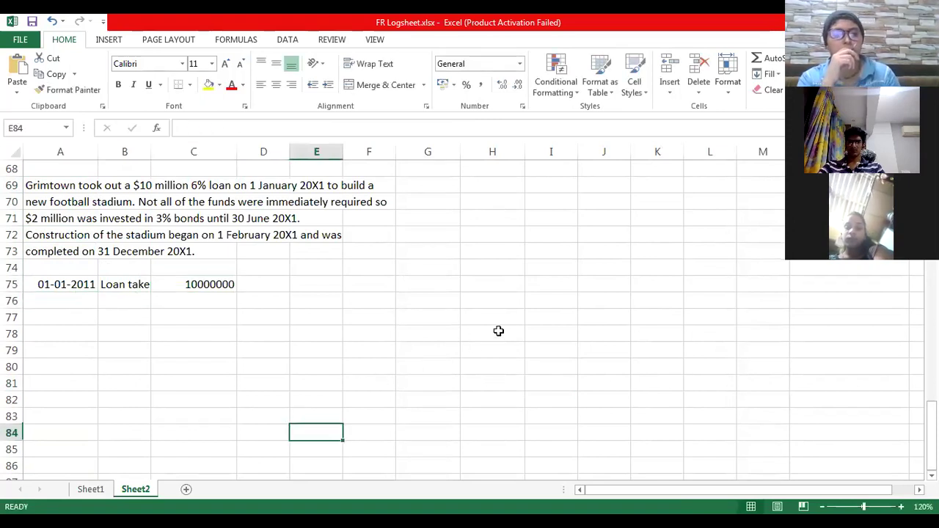
click(478, 88)
click(204, 269)
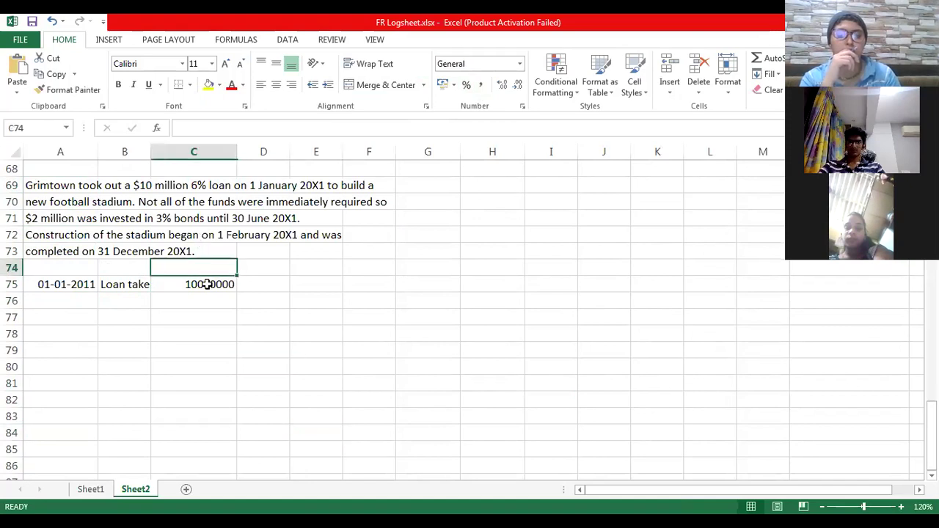
click(207, 283)
click(484, 84)
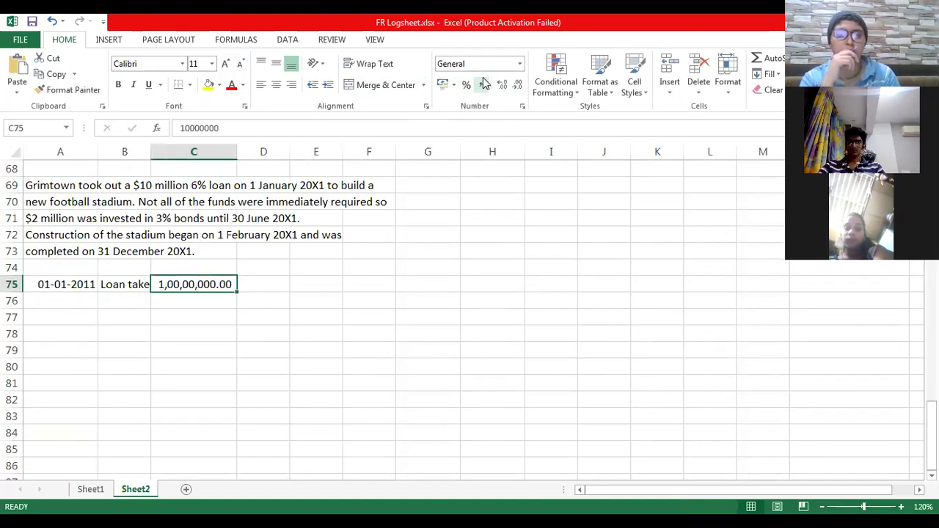
- Enter the loan interest rate of 6% in D75
key(Right)
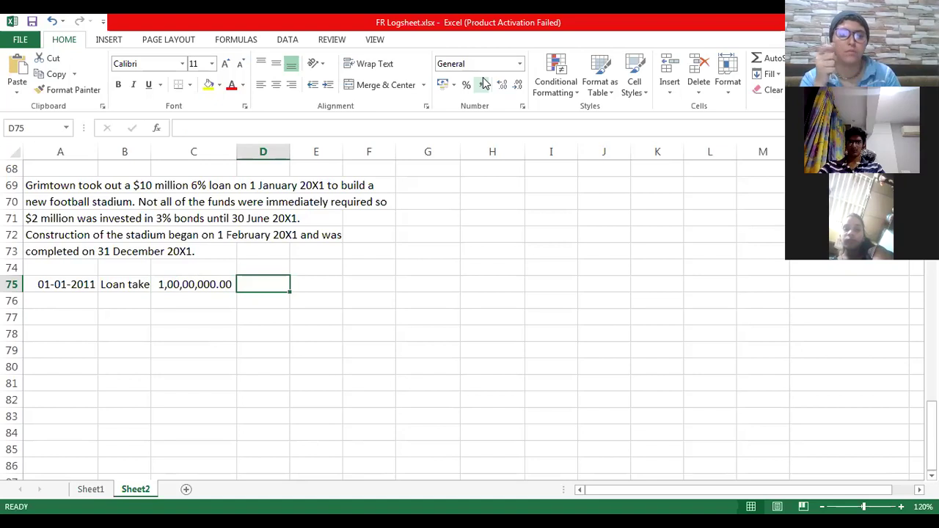
key(Escape)
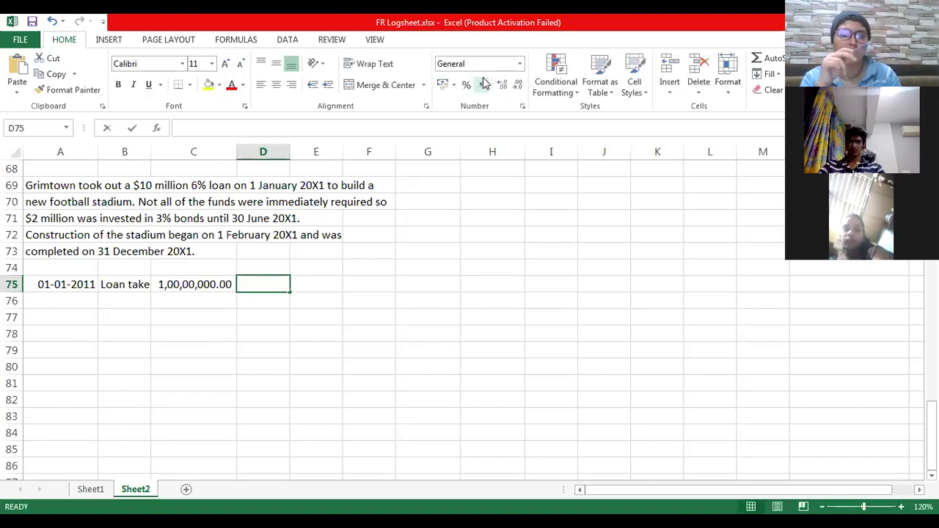
text(6)
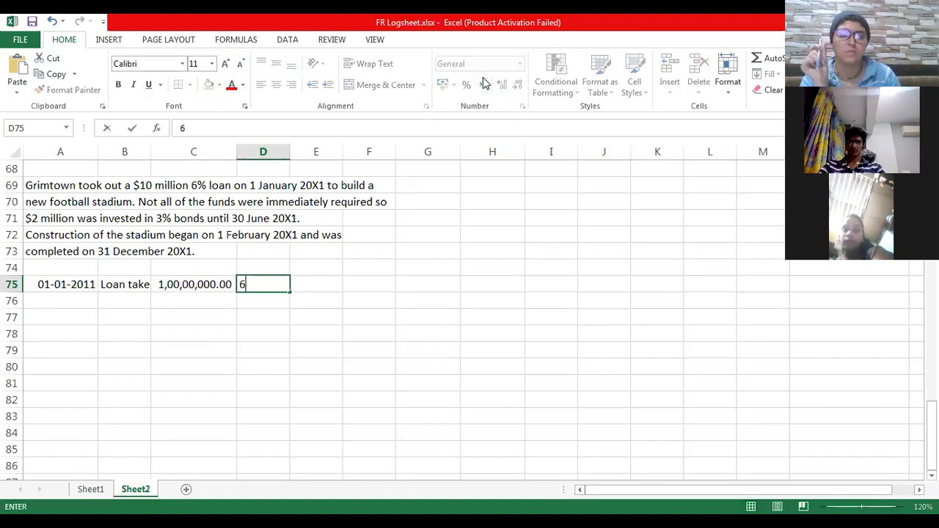
text(%)
key(Return)
- Enter the investment period's start date 01/01/2011 in A77 and its end date 30/06/2011 in B77
key(Left)
key(Left)
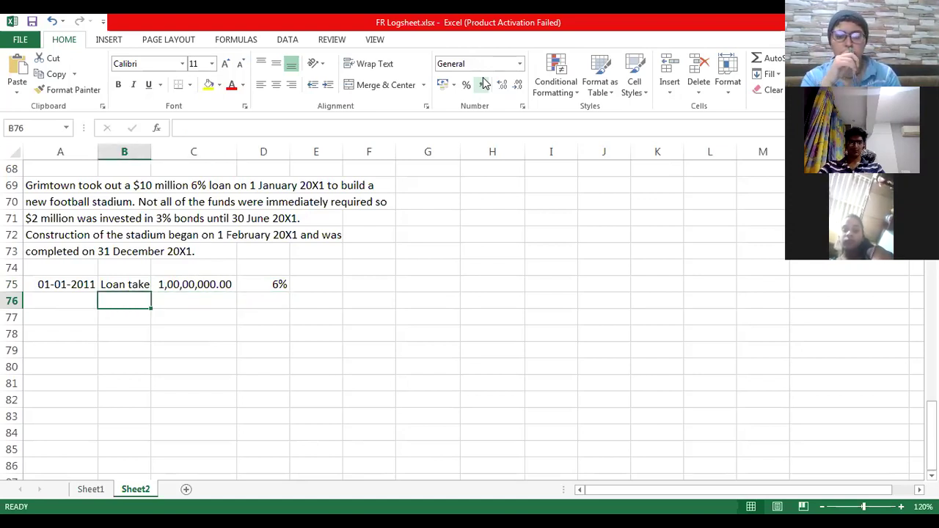
key(Down)
key(Left)
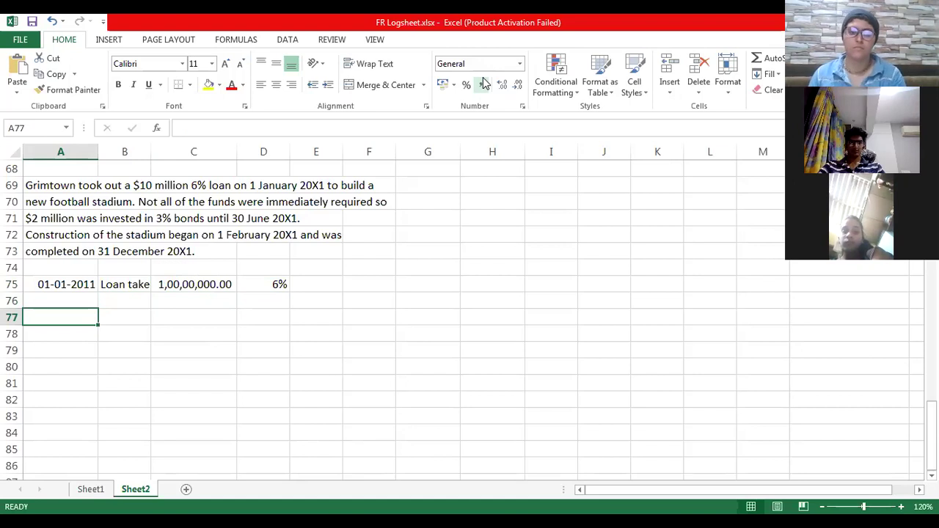
text(01/01/2011)
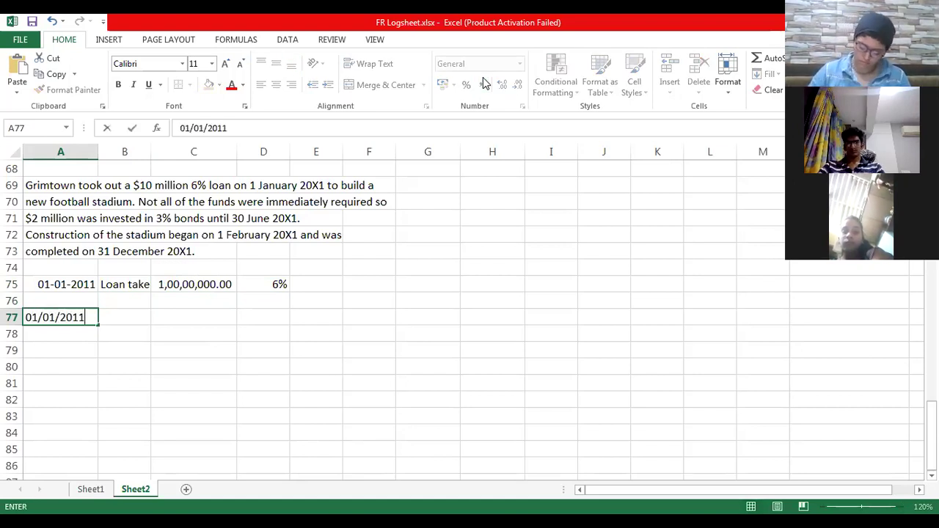
key(Right)
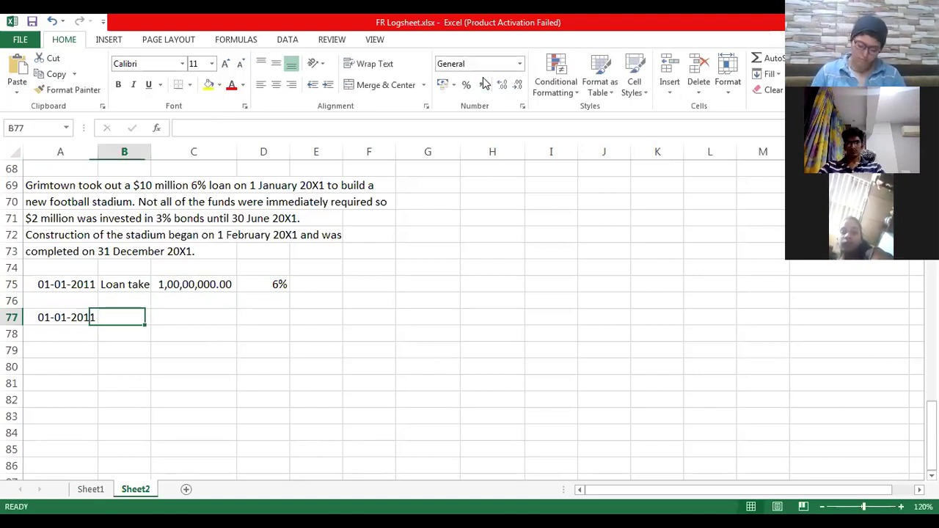
text(30/06/)
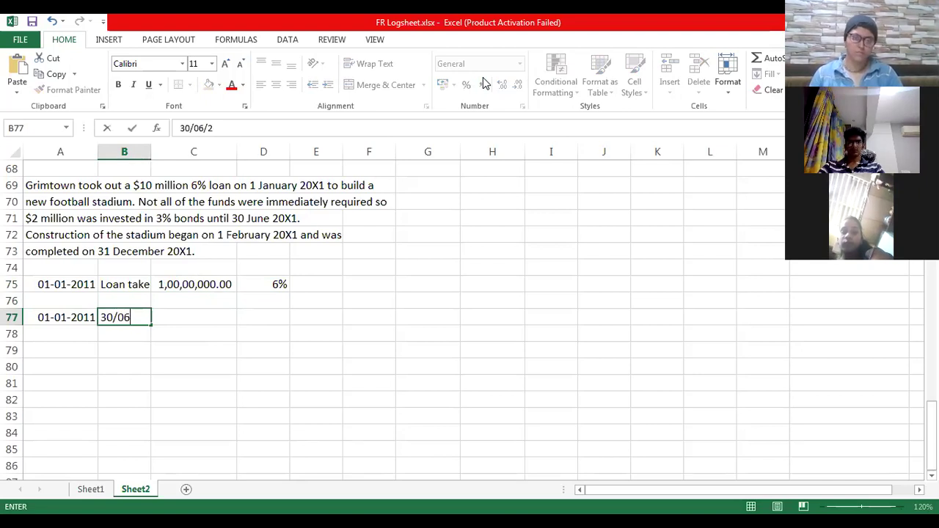
text(2011)
key(Right)
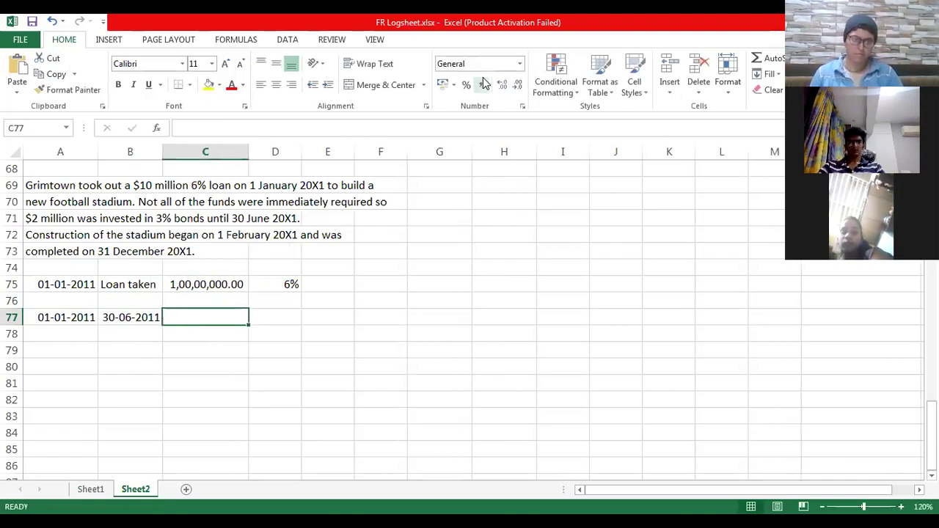
- Enter the invested amount 2000000 in C77 and apply the comma number style to it
text(2)
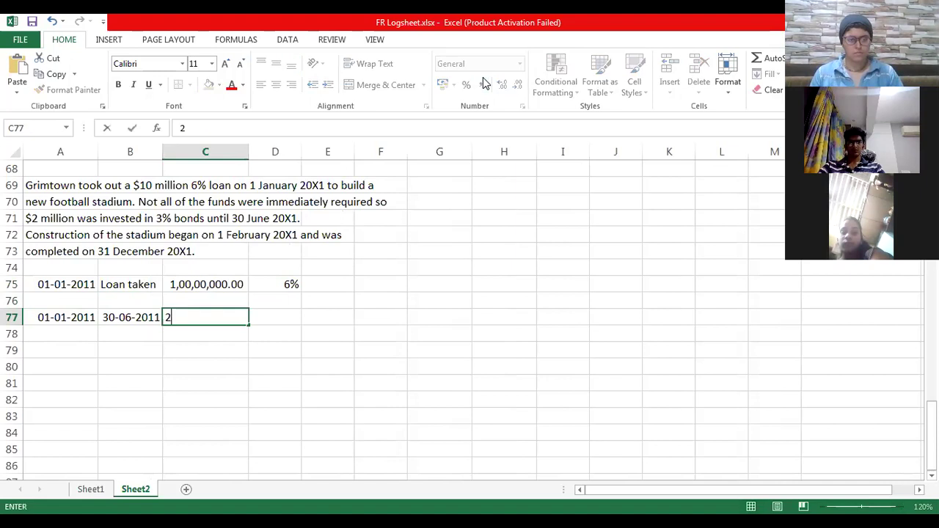
text(0000000)
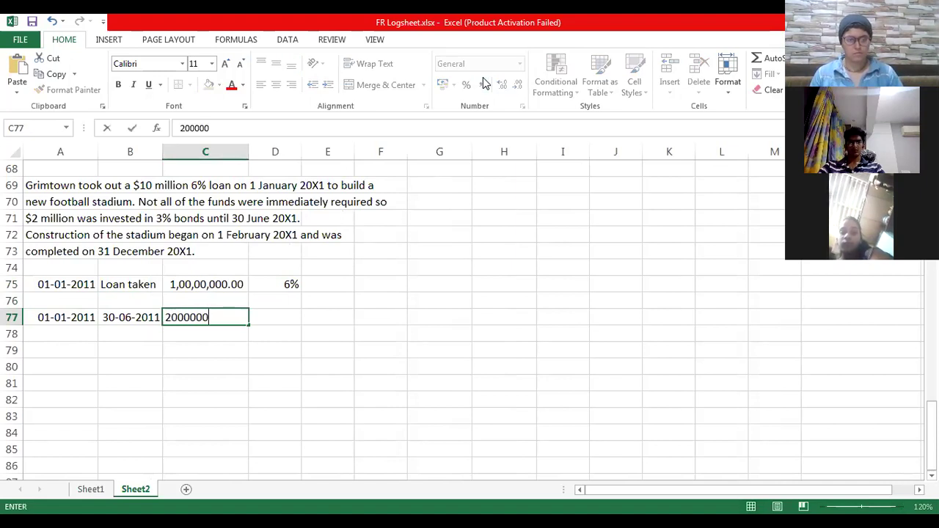
key(Return)
key(Right)
key(Up)
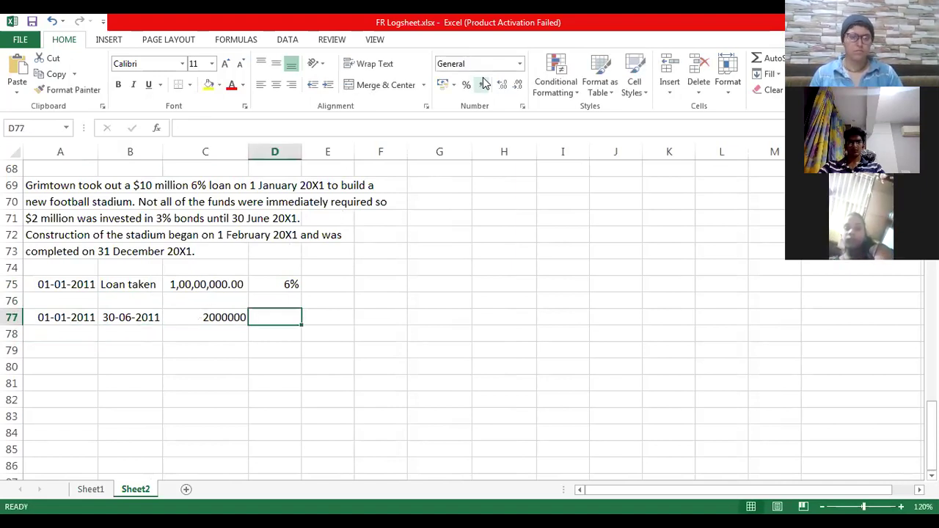
key(Right)
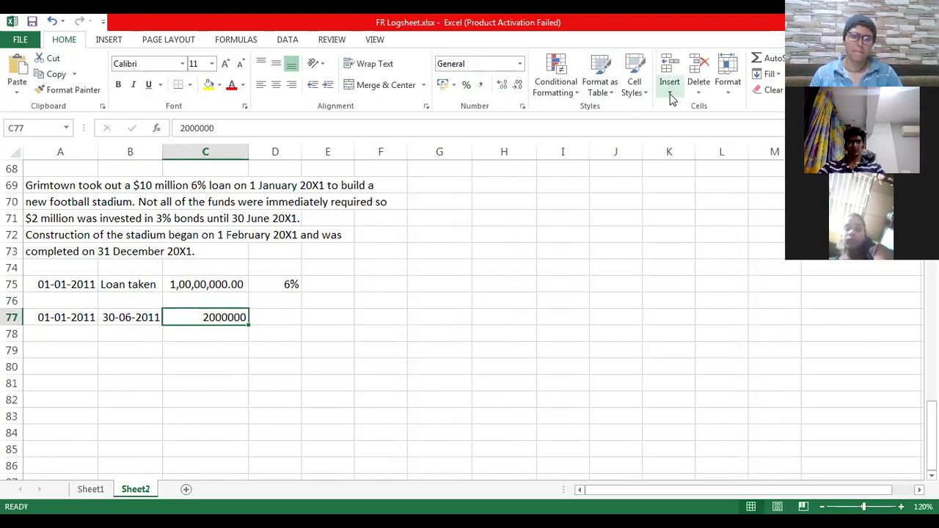
click(483, 87)
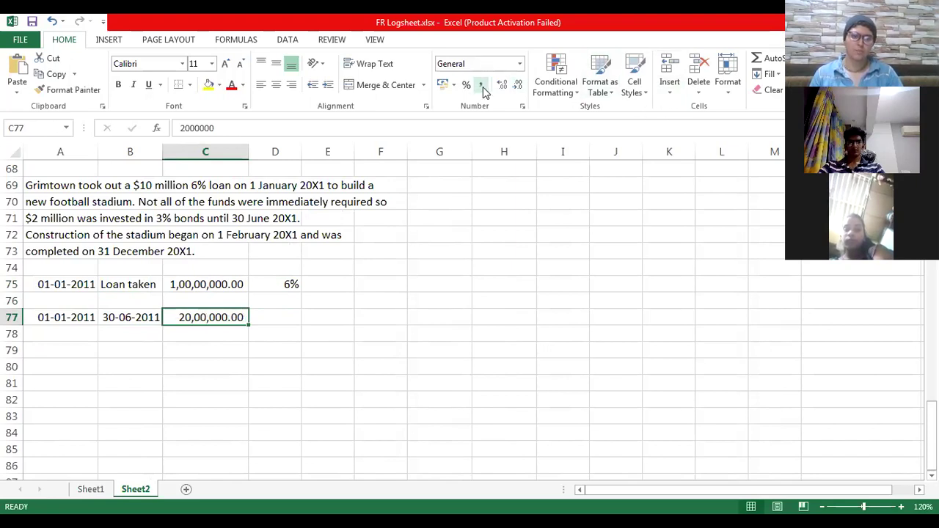
- Enter the investment rate 3% in D77 and label the row "Temporary Investment" in E77
key(Right)
text(3%)
key(Right)
text(Temporary I)
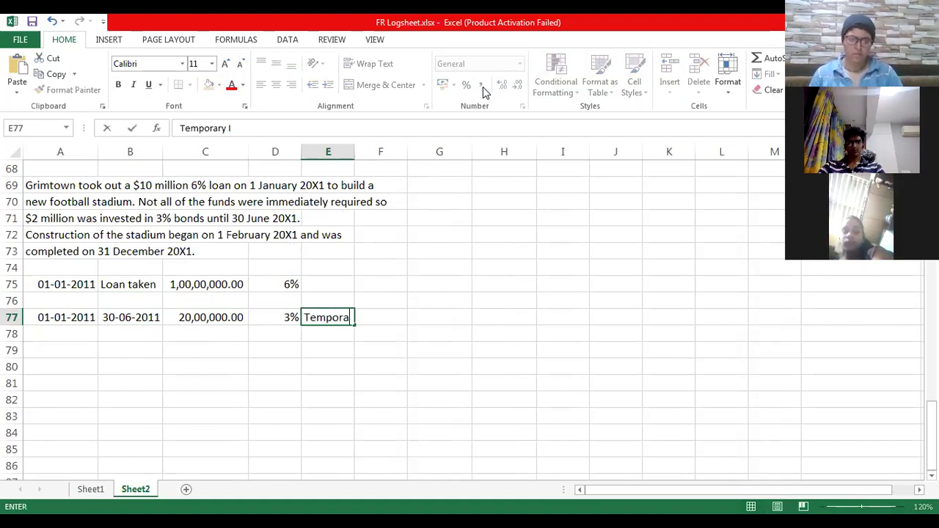
text(nvestment)
key(Return)
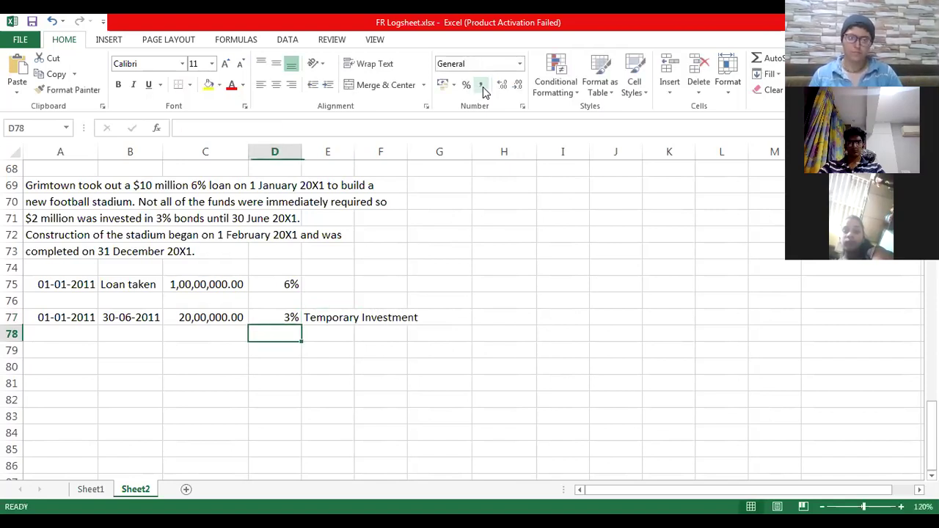
- Enter the label "Construction started" in A79 with the date 01/02/2011 in C79
key(Down)
key(Down)
key(Home)
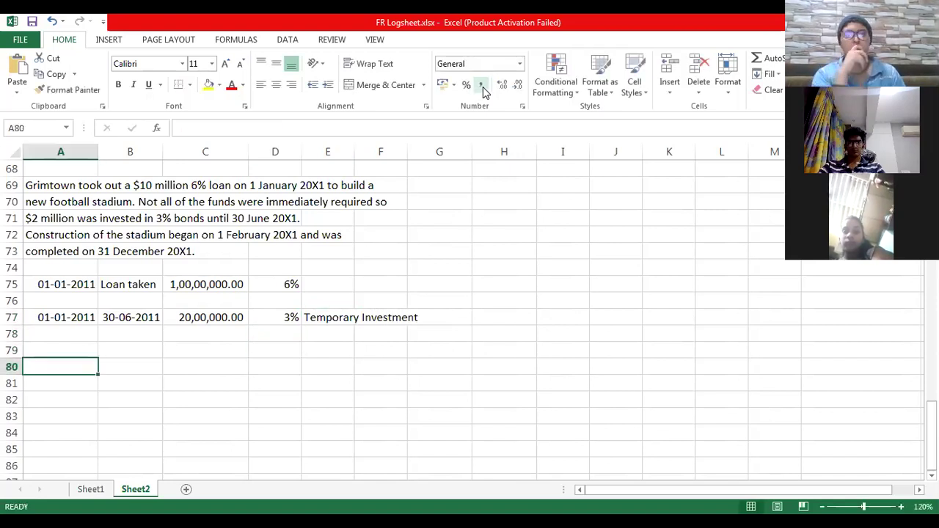
key(Up)
text(Cons)
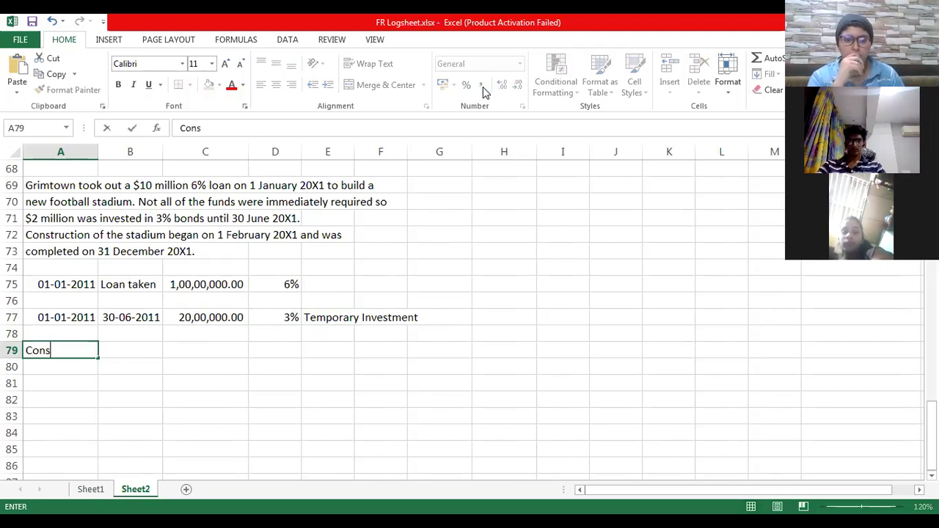
text(truction stat)
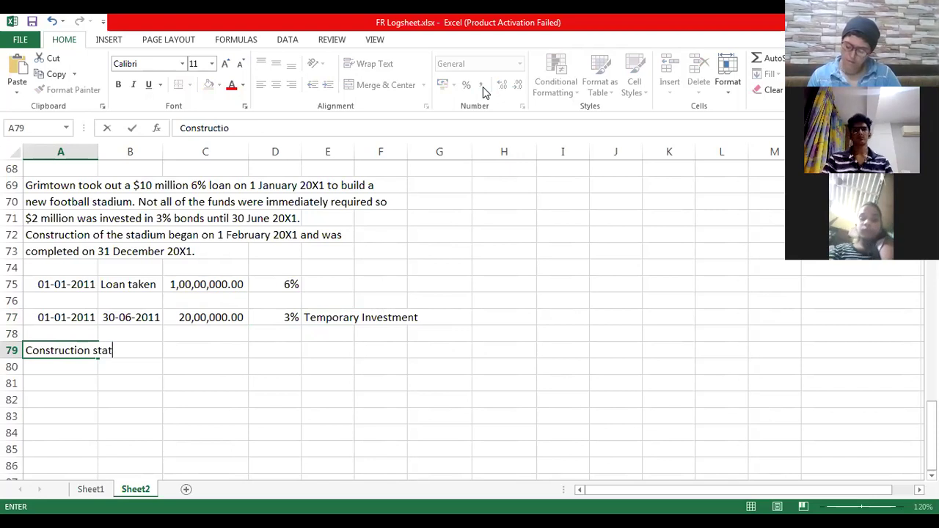
key(BackSpace)
text(rtef)
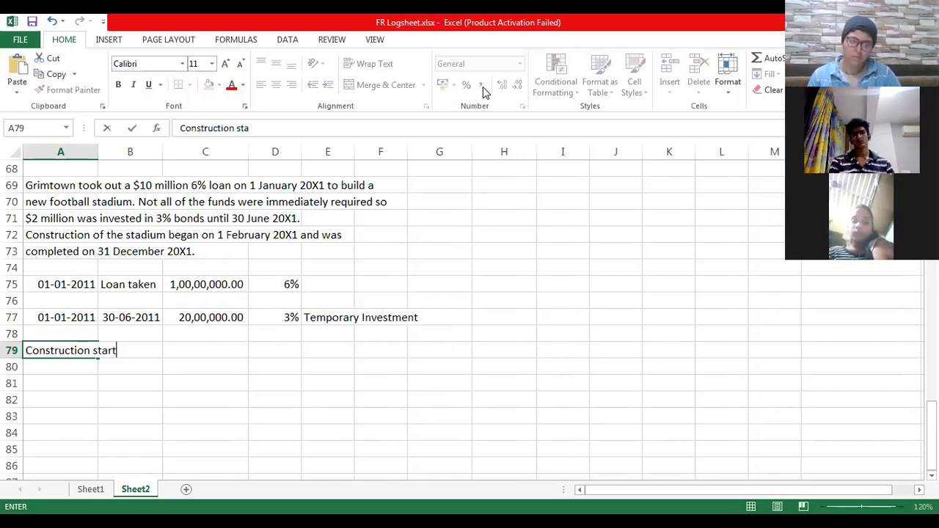
key(BackSpace)
text(d)
key(Tab)
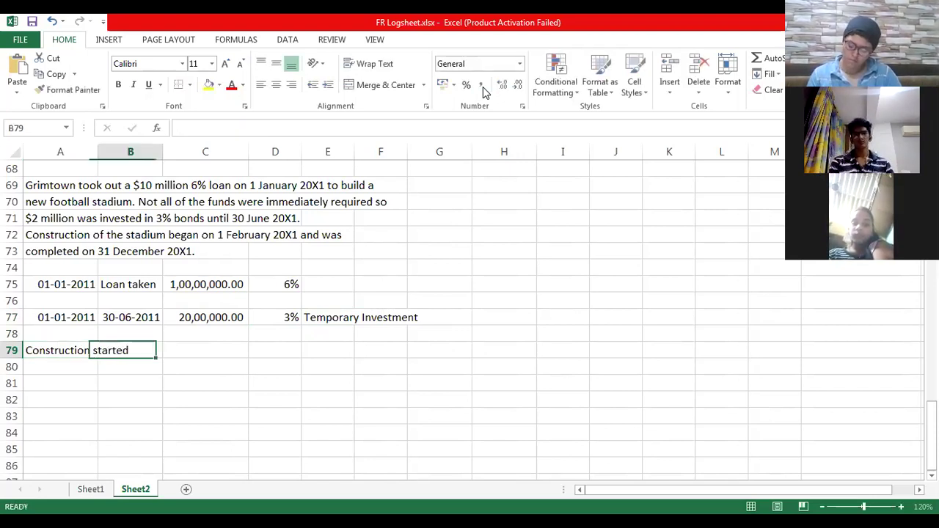
key(Tab)
text(01/02/)
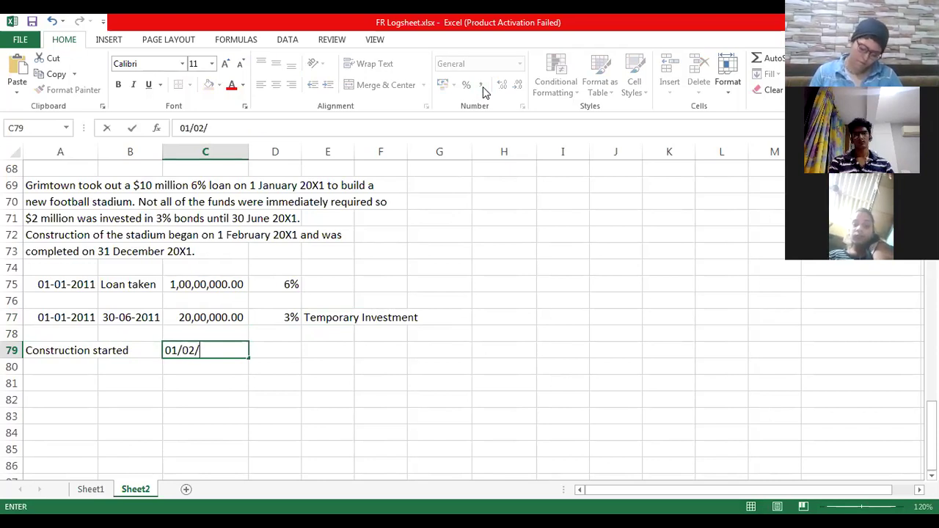
text(2011)
key(Return)
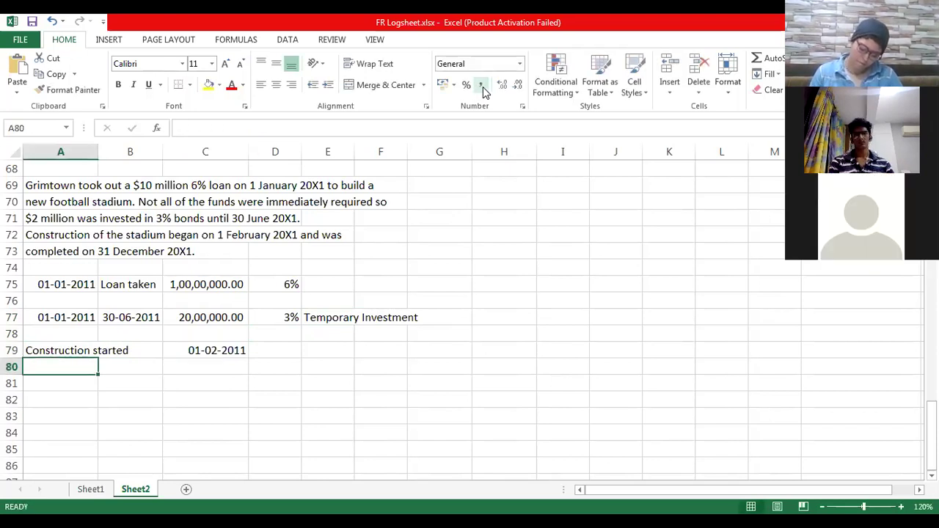
- Enter the label "Construction completed" in A80 with the date 31/12/2011 in C80
text(Construction starte)
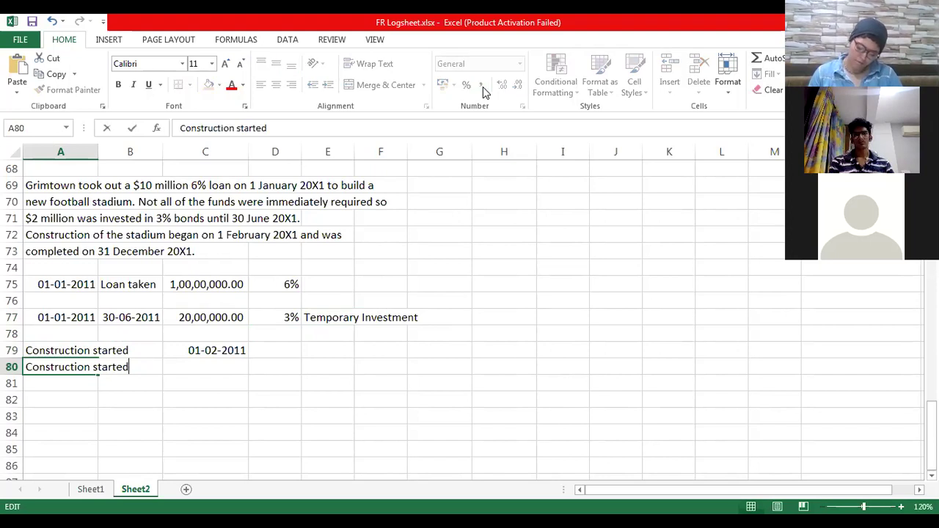
key(Delete)
text(co)
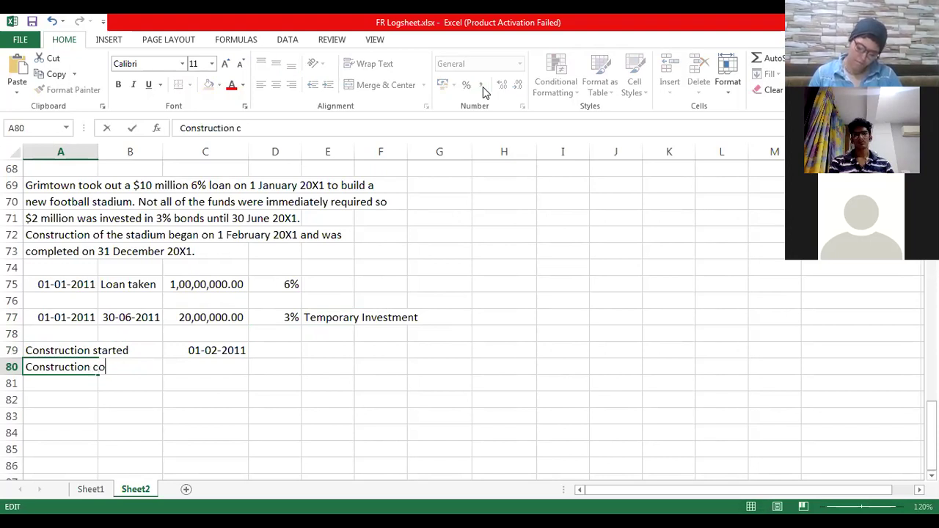
text(mpleted)
key(Tab)
key(Tab)
text(31/12/2011)
key(Return)
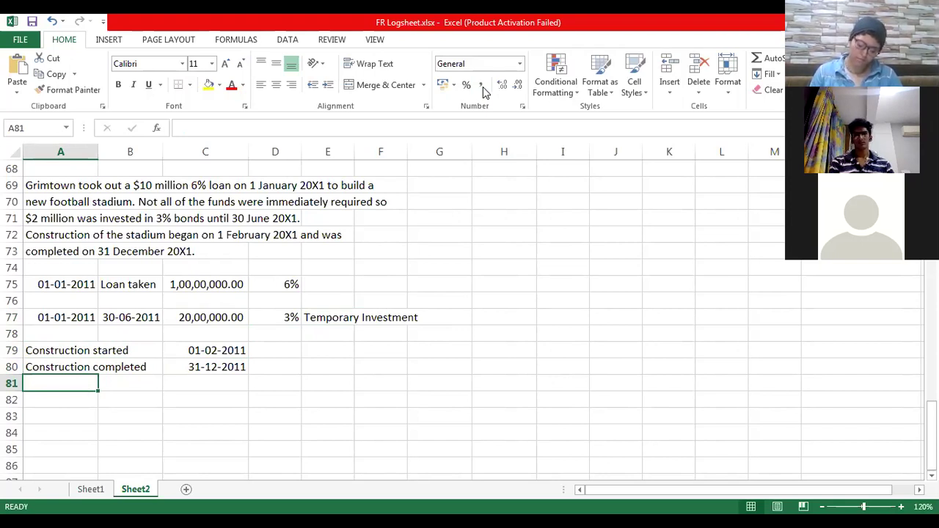
- Beside the problem text, enter the date 01/01/2011 in H70 and the label "Borrowing cost incurred" in I70
key(Right)
key(Right)
key(Right)
key(Right)
key(Right)
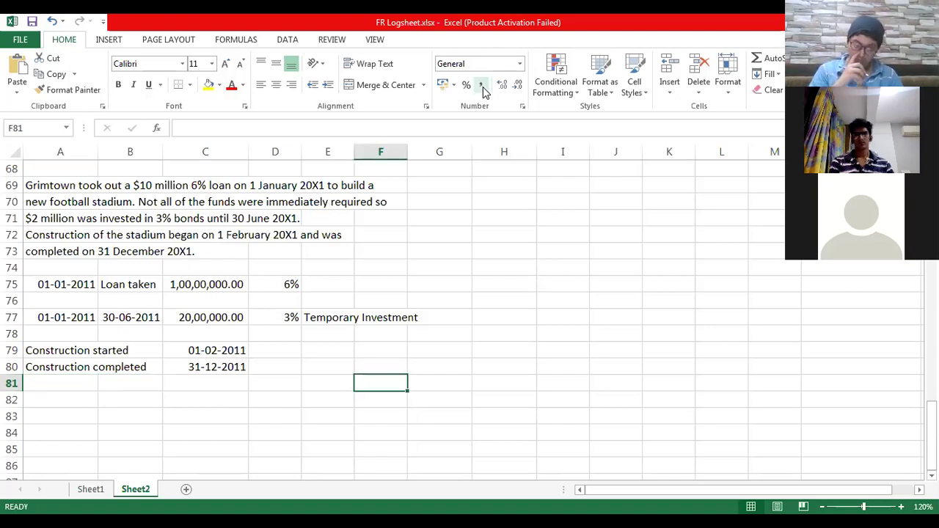
key(Right)
key(Up)
key(Right)
key(Right)
key(Right)
key(Up)
key(Up)
key(Up)
key(Left)
key(Up)
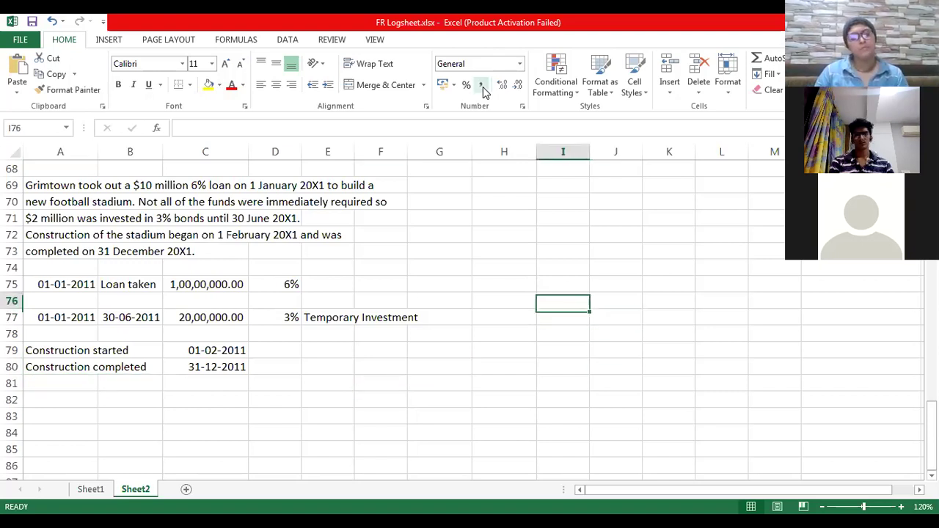
key(Left)
key(Up)
key(Up)
key(Up)
key(Up)
key(Up)
key(Up)
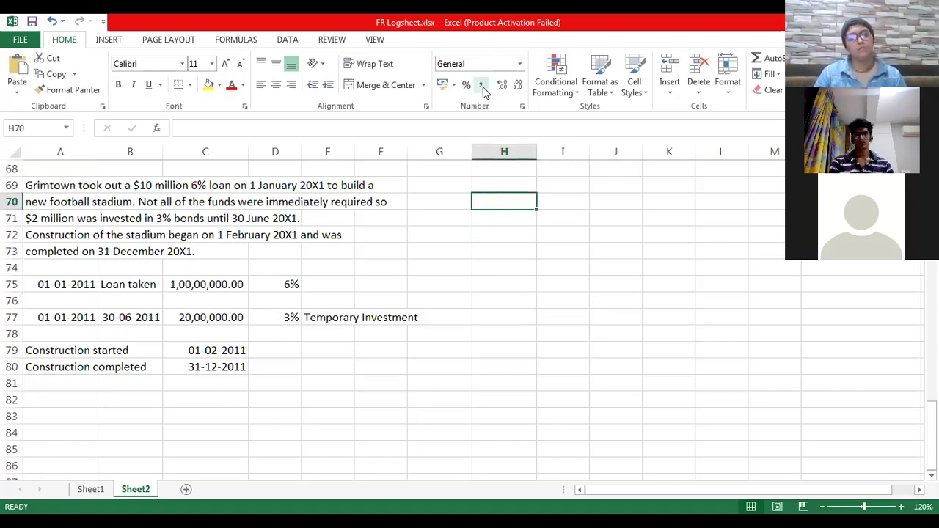
text(01/01/2011)
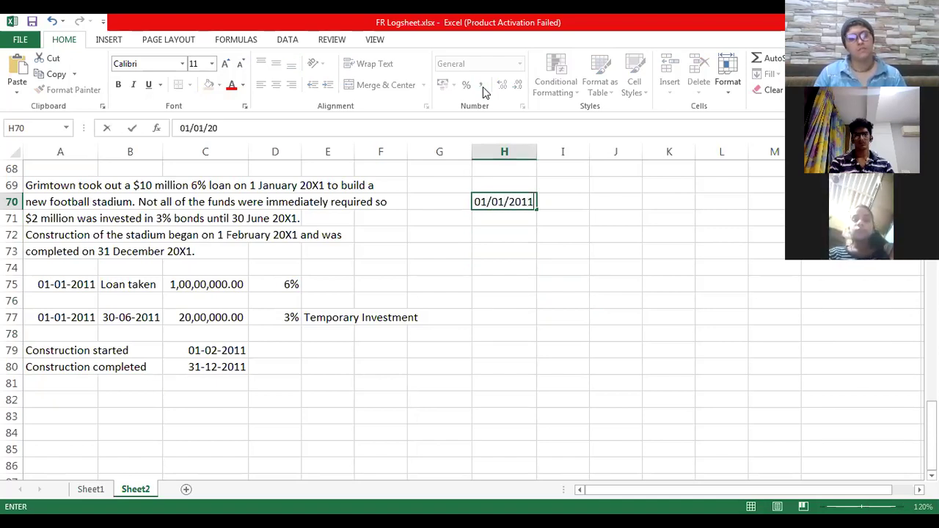
key(Right)
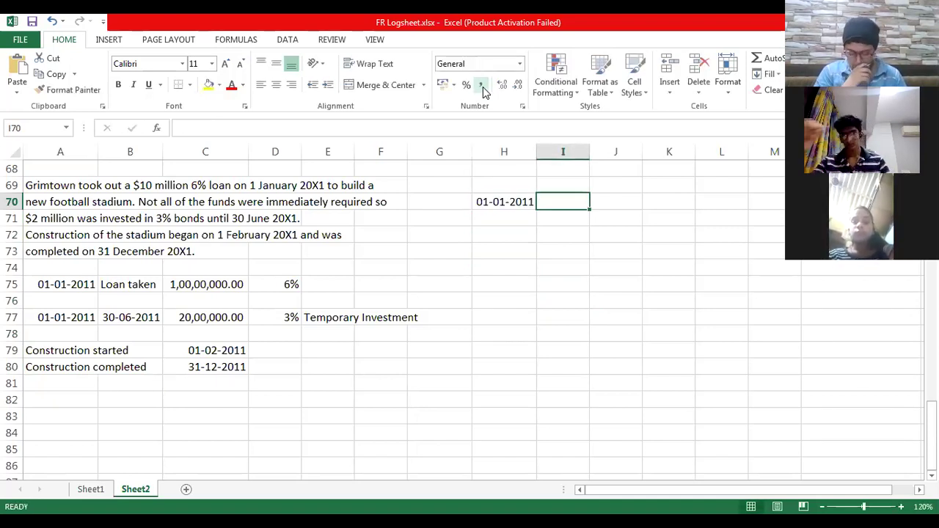
text(Bo)
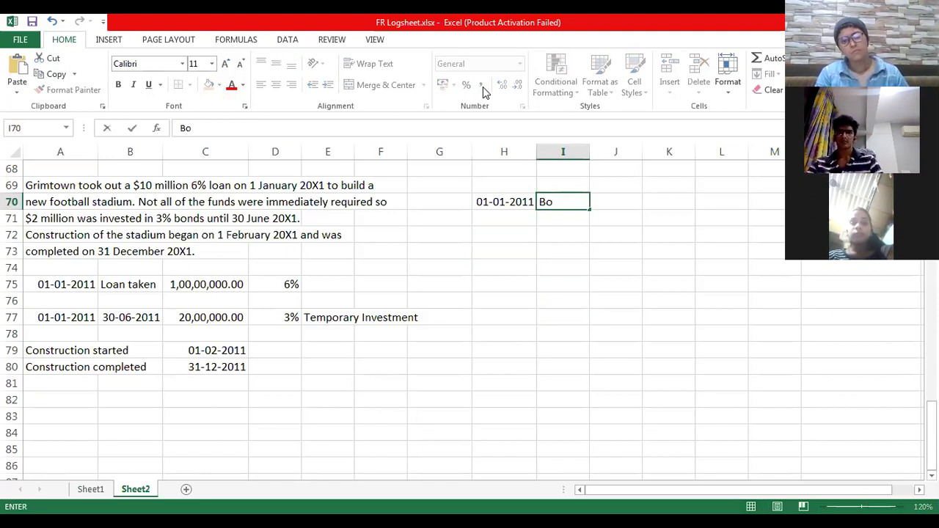
text(rrowing cos)
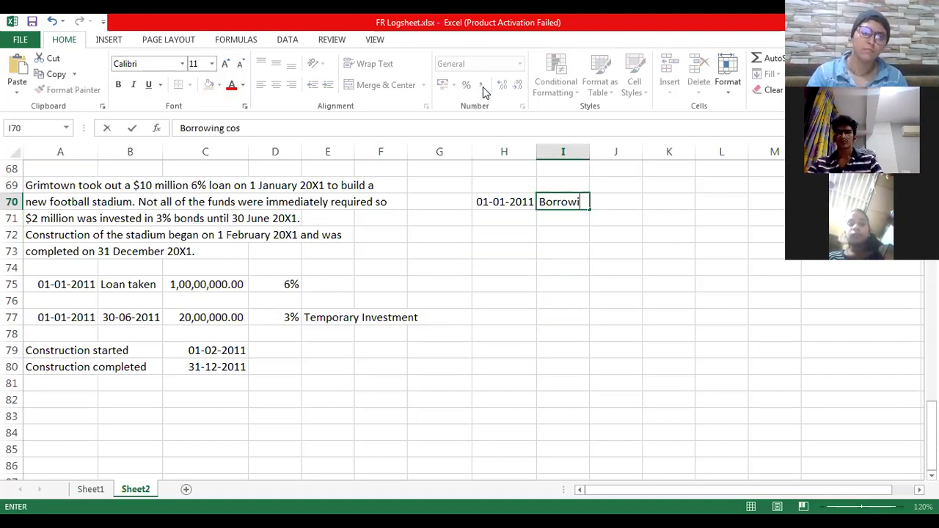
text(t incurred)
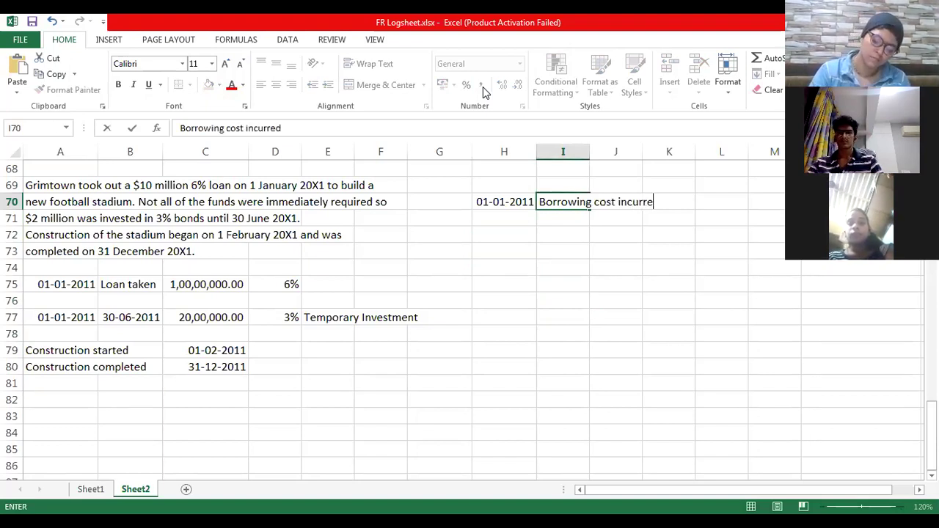
key(Return)
- Enter the date 01/02/2011 in H71 and the label "Expense on asset incurred" in I71
text(01/)
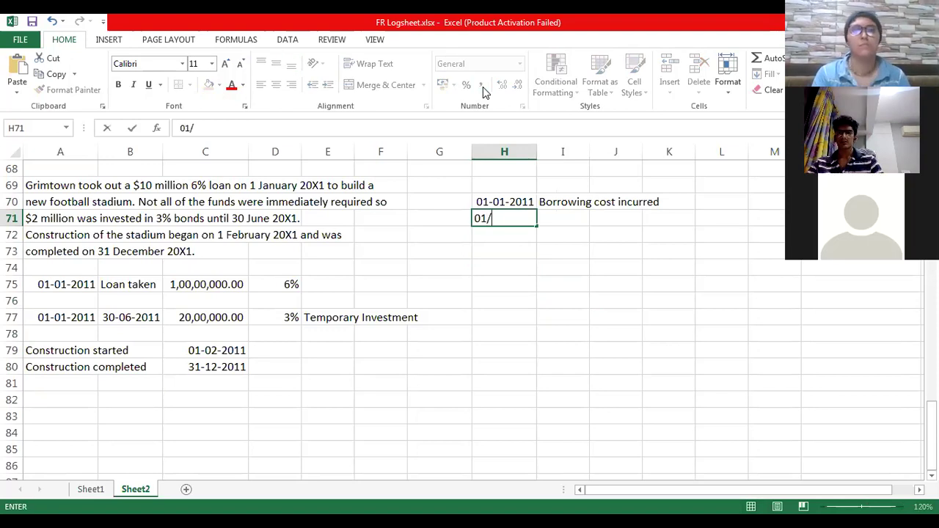
text(02/2011)
key(Tab)
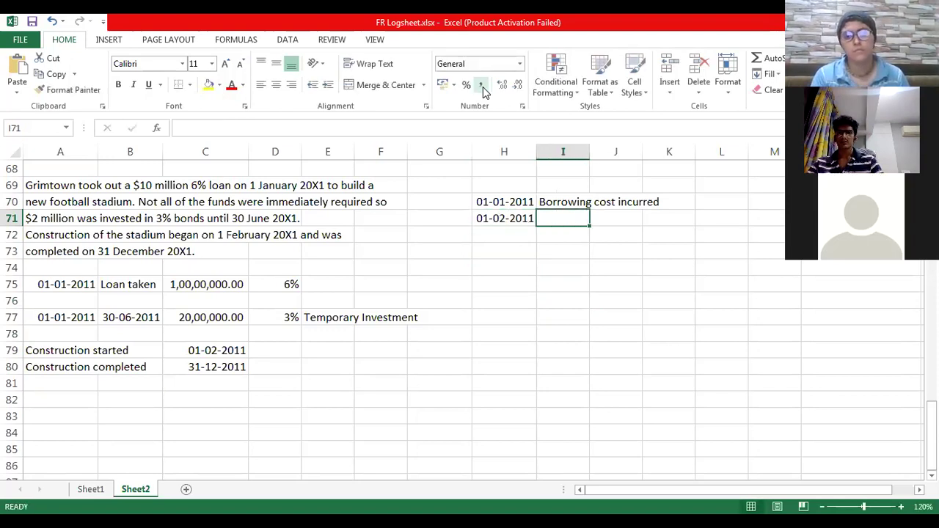
text(Expense on a)
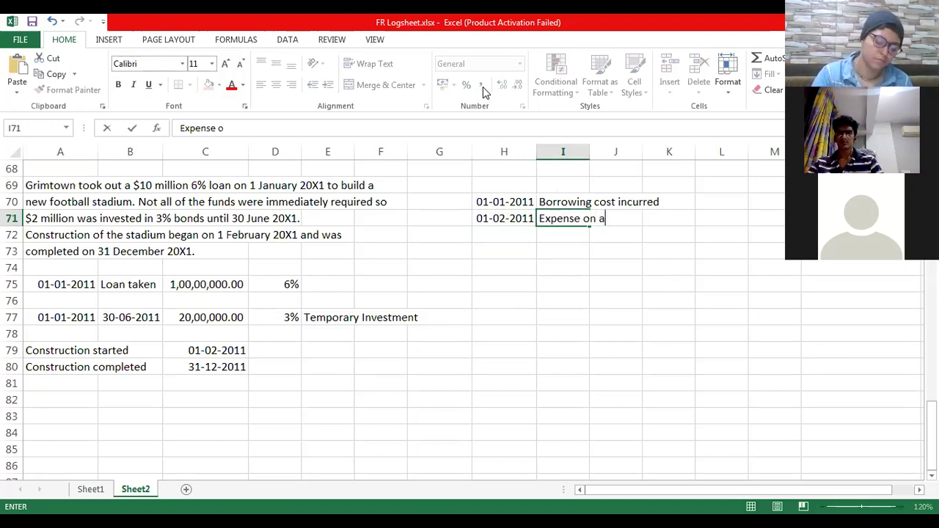
text(sset o)
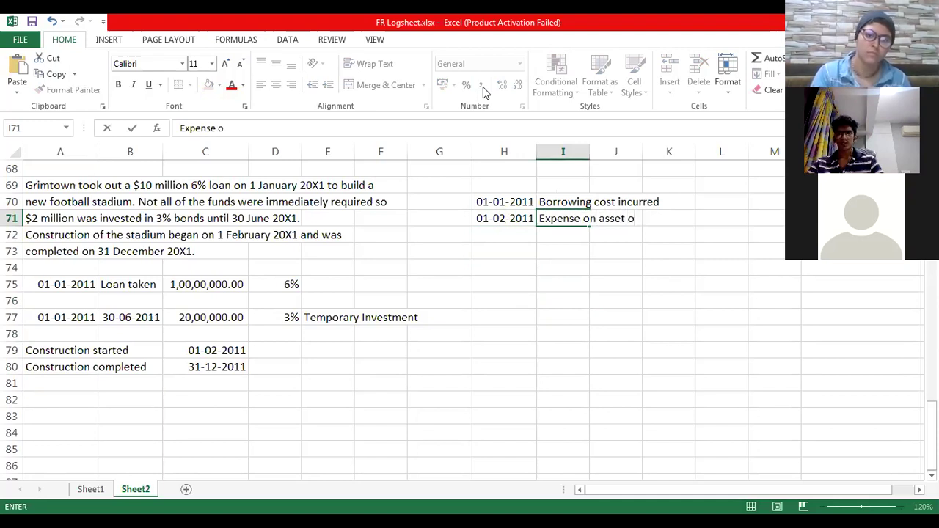
key(BackSpace)
text(incu)
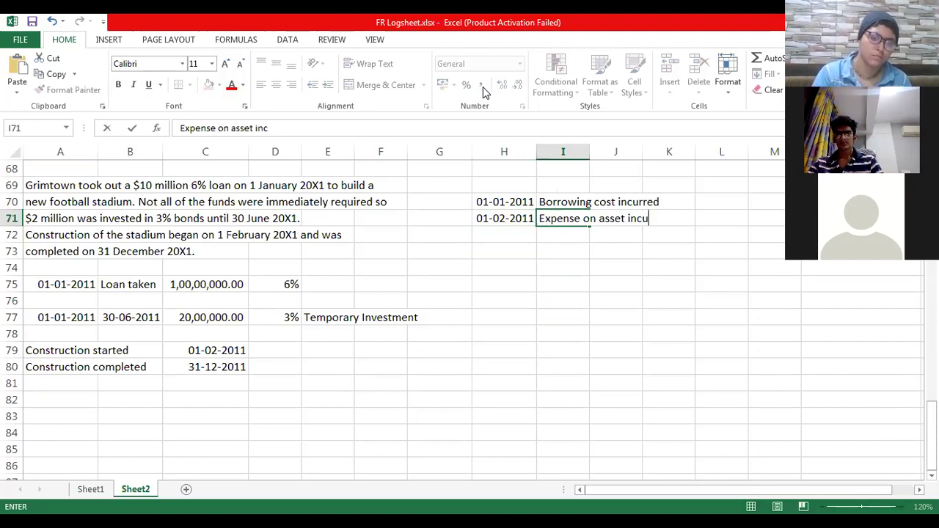
text(rred)
key(Return)
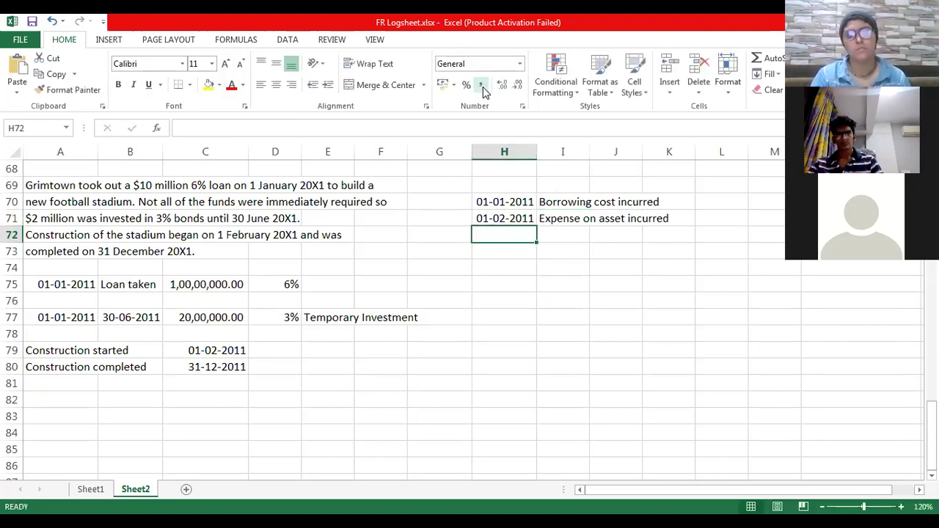
- Enter the construction period's start date 01/02/2011 in H72 and its end date 31/12/2011 in I72
text(31/12/)
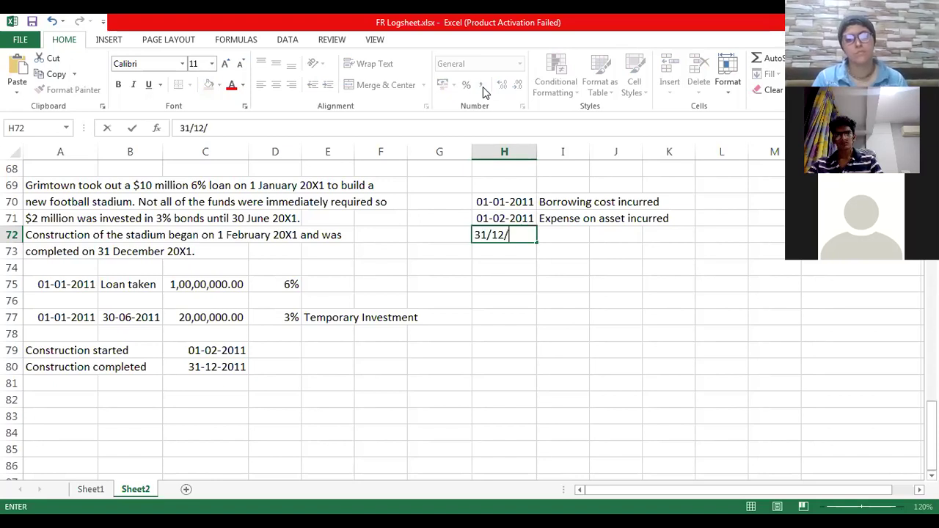
key(Escape)
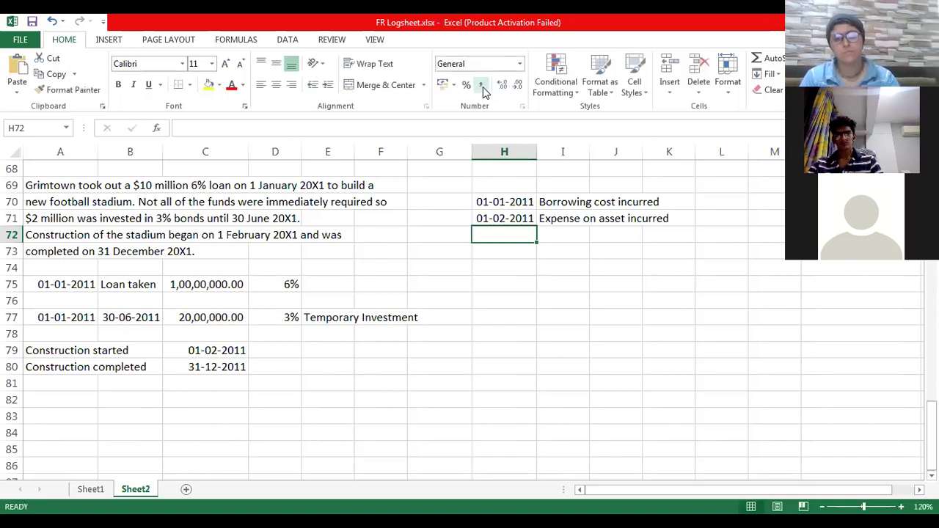
text(01/02/2011)
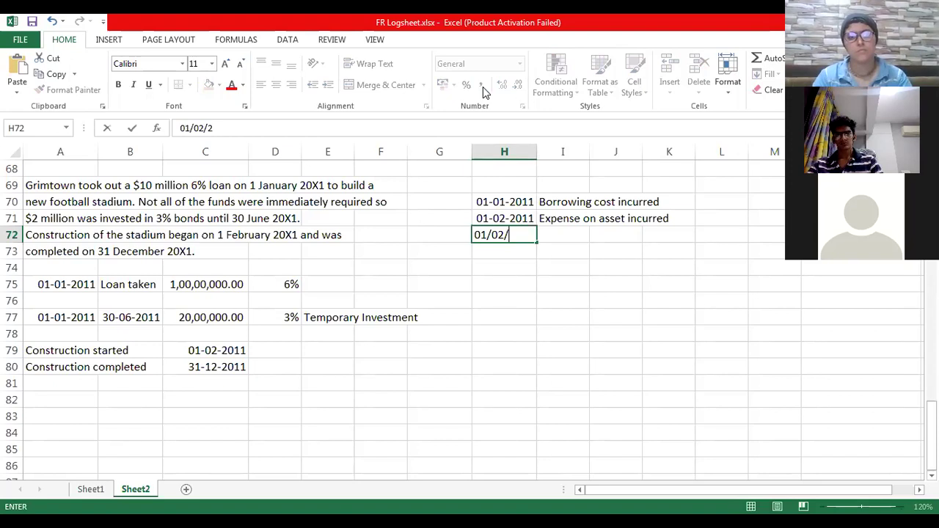
key(Tab)
text(31/)
text(01)
key(BackSpace)
key(BackSpace)
text(12)
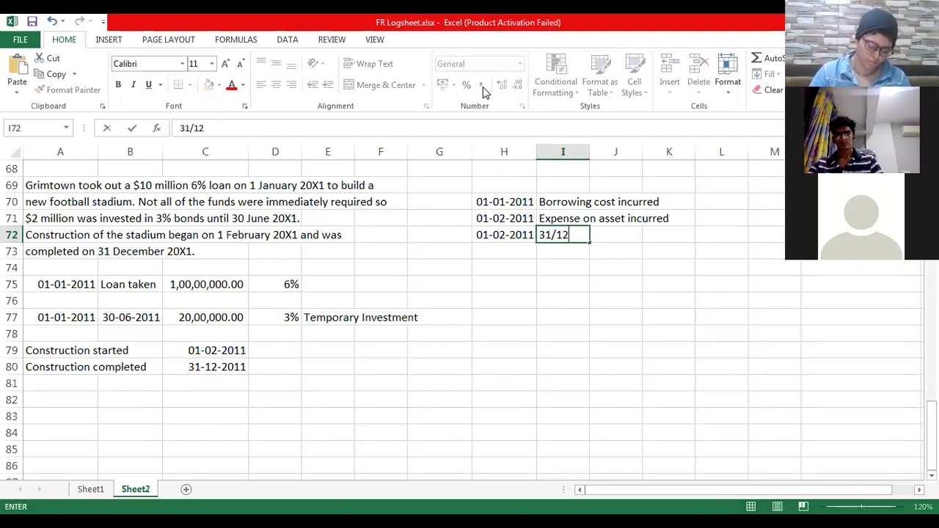
text(/201)
text(1)
key(Tab)
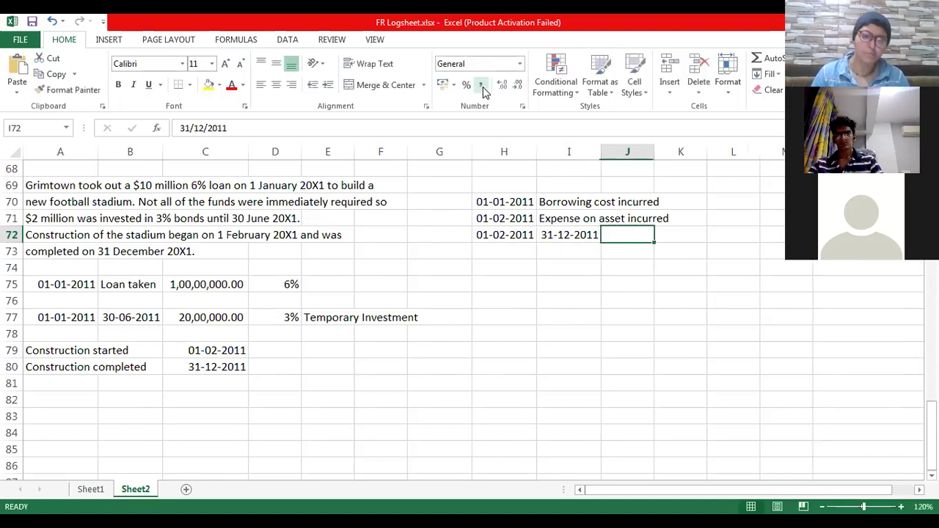
- Label the date range in row 72 "Construction period" in J72
text(Consu)
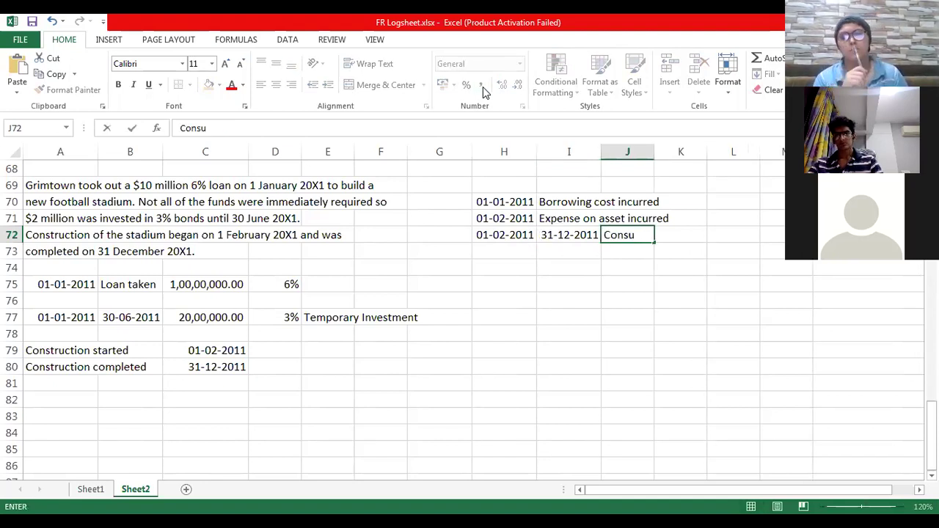
key(BackSpace)
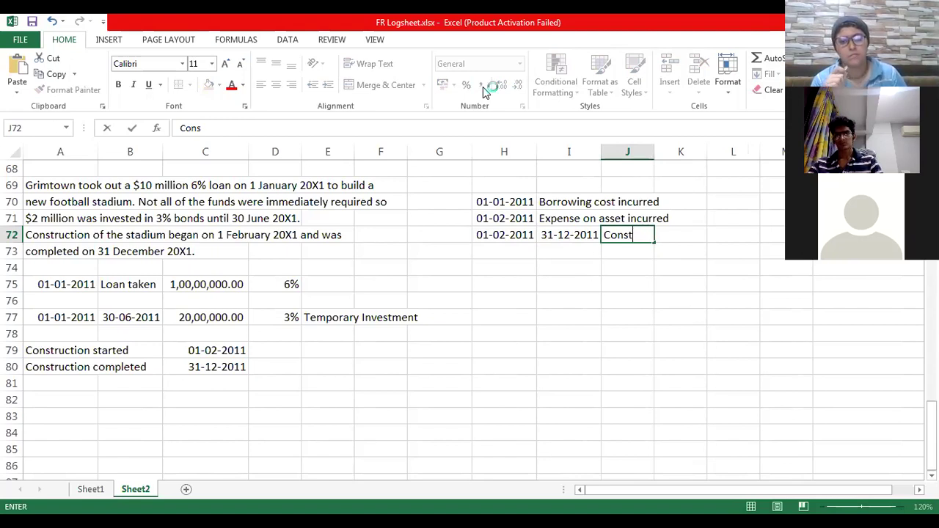
text(truction po)
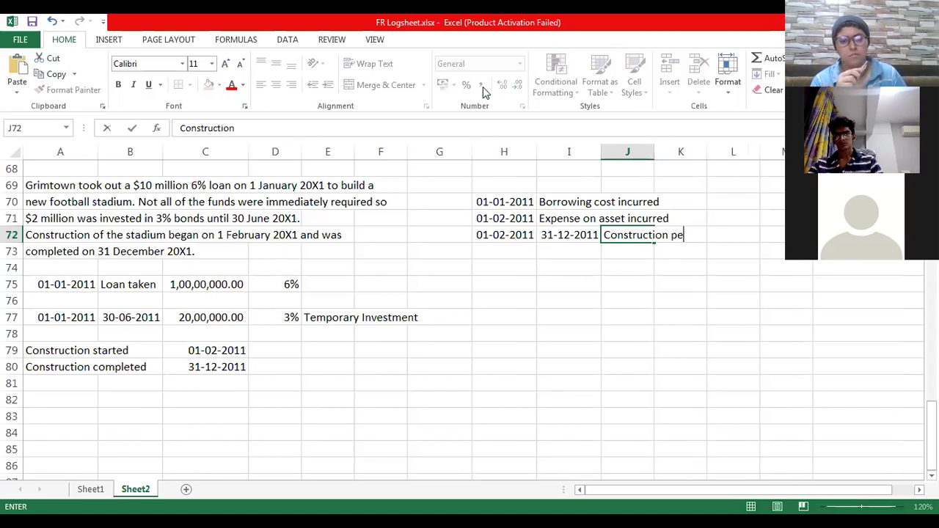
text(riod)
key(Return)
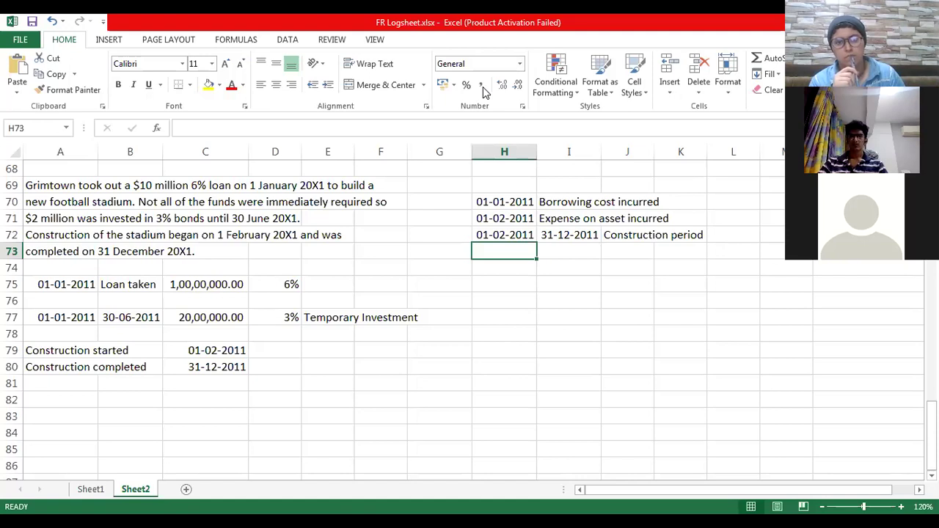
key(Down)
key(Up)
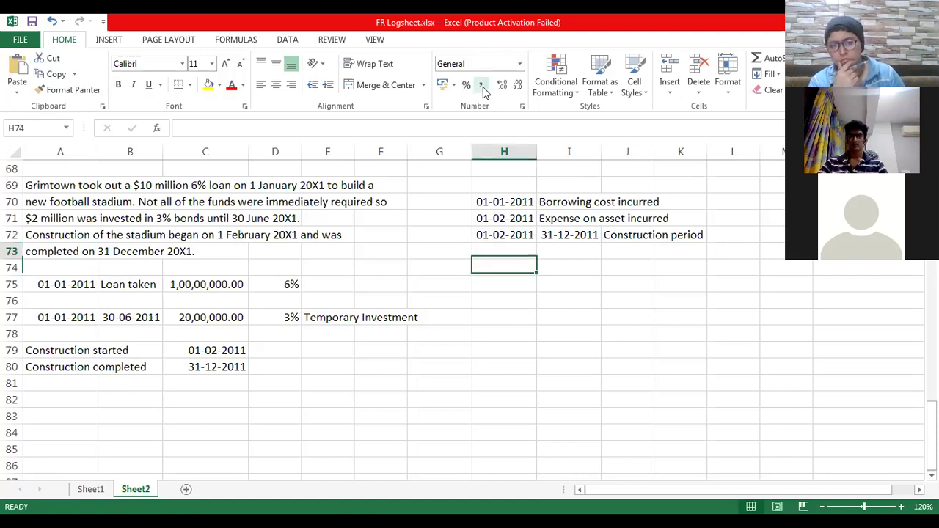
key(Down)
key(Up)
key(Up)
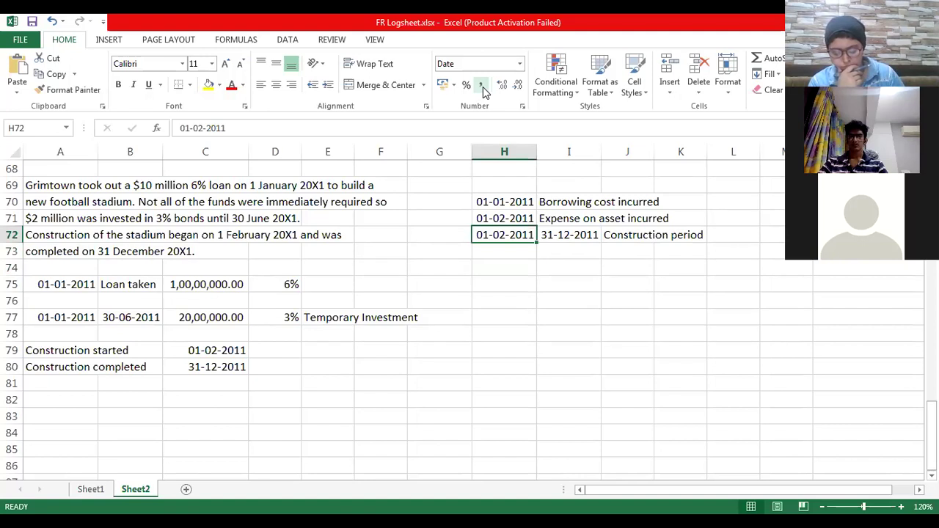
key(shift+Right)
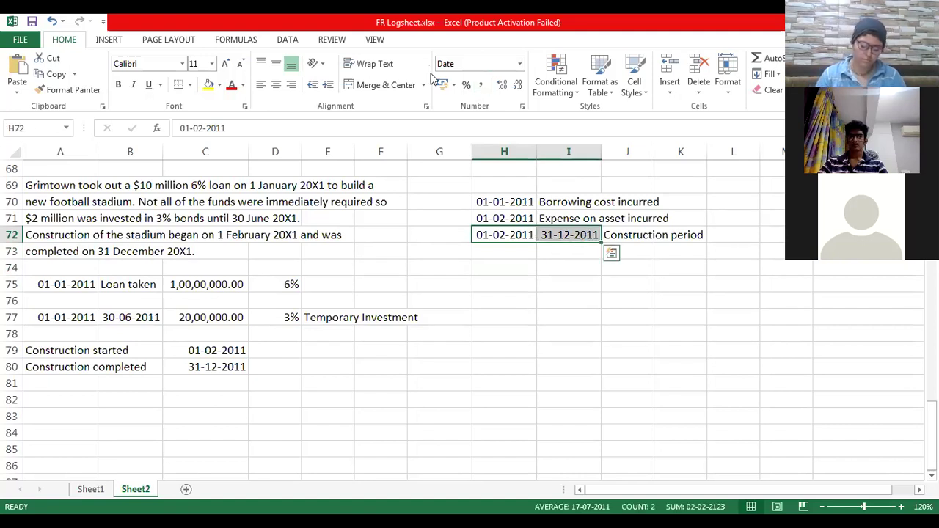
- Enter the heading "Interest cost" in H74, below the capitalisation dates
click(508, 309)
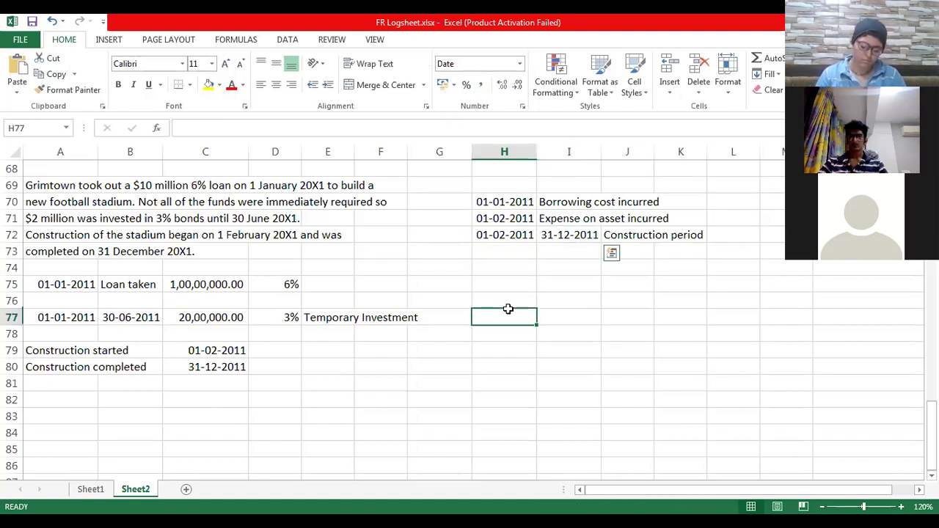
key(Right)
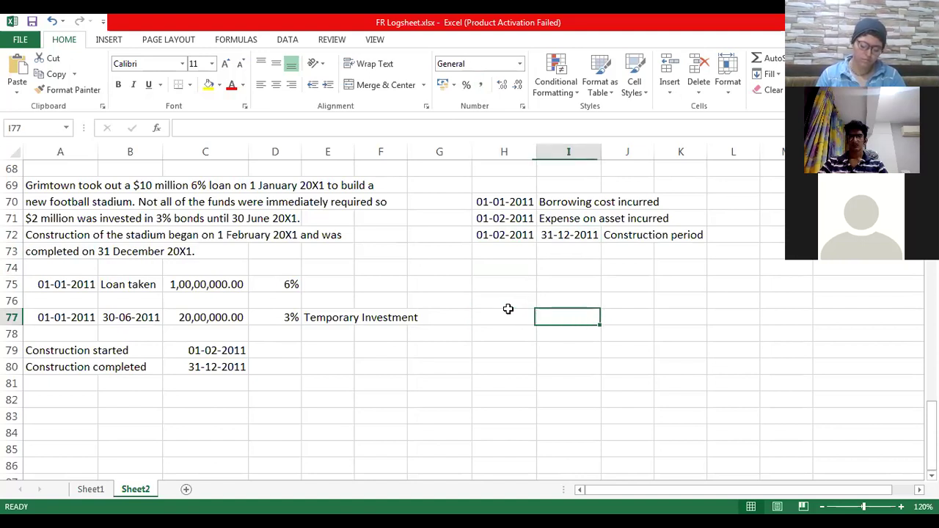
key(Up)
key(Left)
key(Up)
key(Up)
text(I)
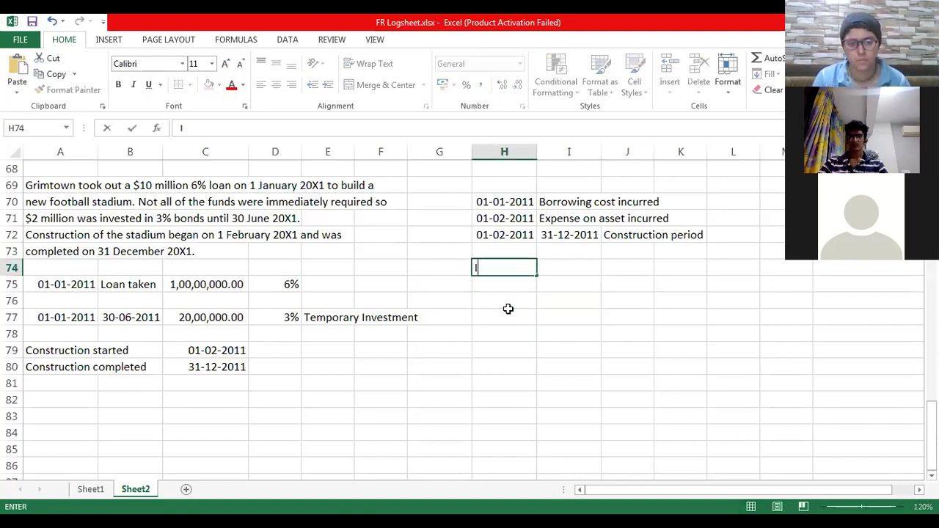
text(nterest cost)
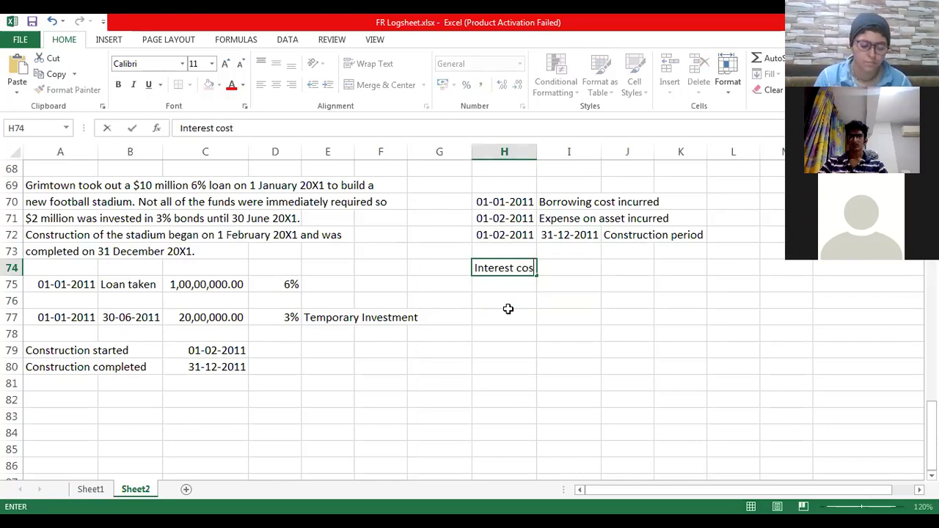
key(Return)
- Enter the loan amount 10000000 in H75 and format it with the comma number style
key(Right)
key(Up)
key(Left)
key(Down)
text(1)
text(00)
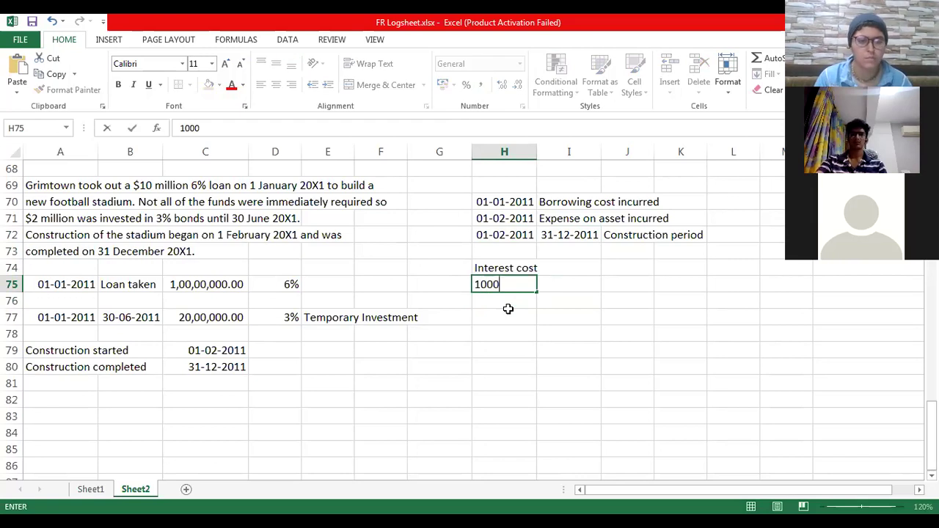
text(0000)
key(Tab)
key(Left)
click(482, 84)
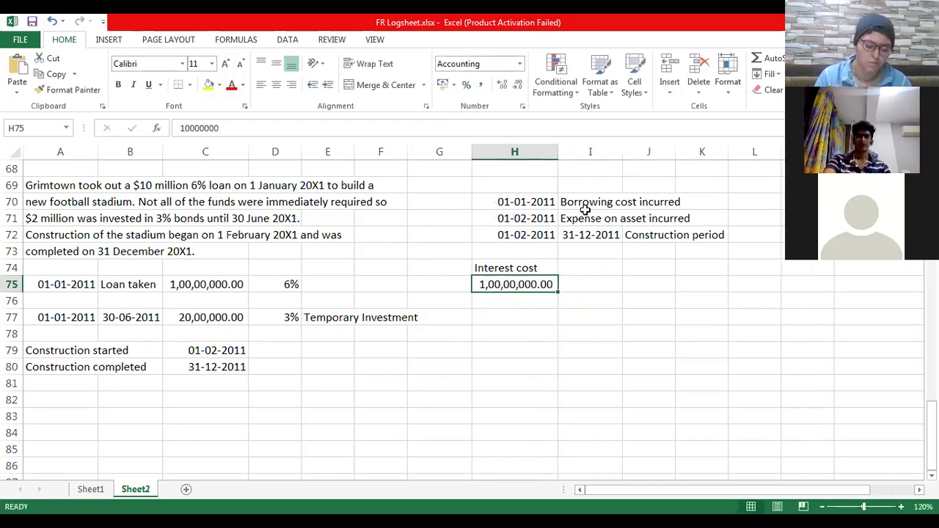
- Enter the label "Int" beside the loan amount and move it up one row to I74 as a heading
click(587, 285)
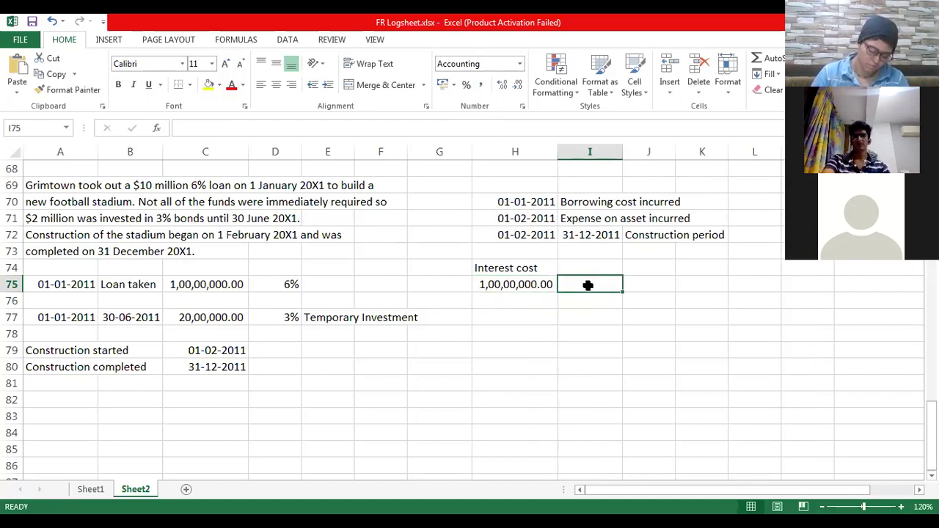
text(Int)
key(Tab)
key(Left)
key(ctrl+x)
key(Up)
key(ctrl+v)
- Calculate the loan's yearly interest in I75 with the formula +H75*6/100 and apply the comma number style
key(Down)
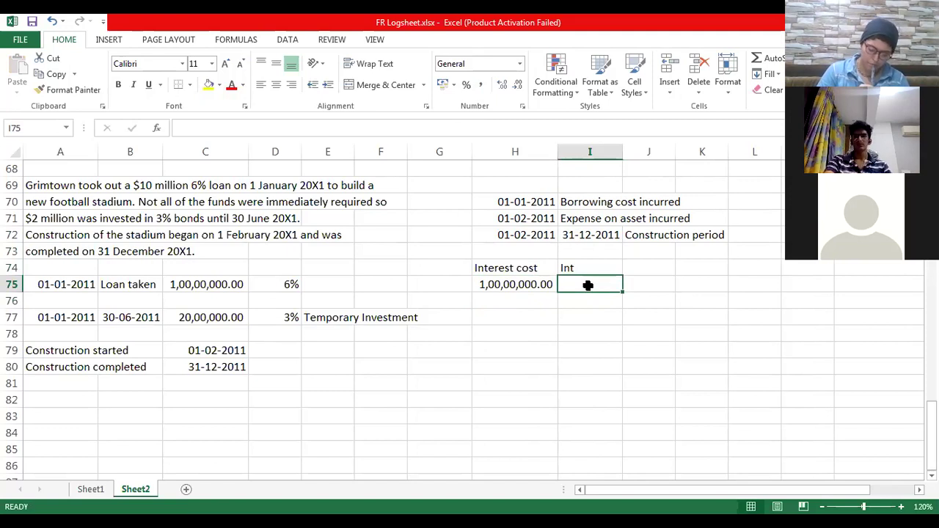
text(+)
key(Left)
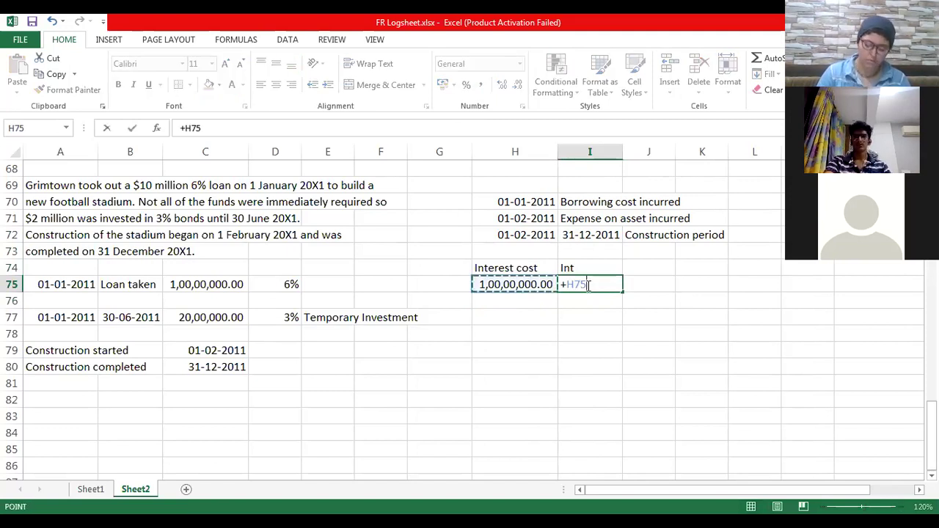
text(*6/100)
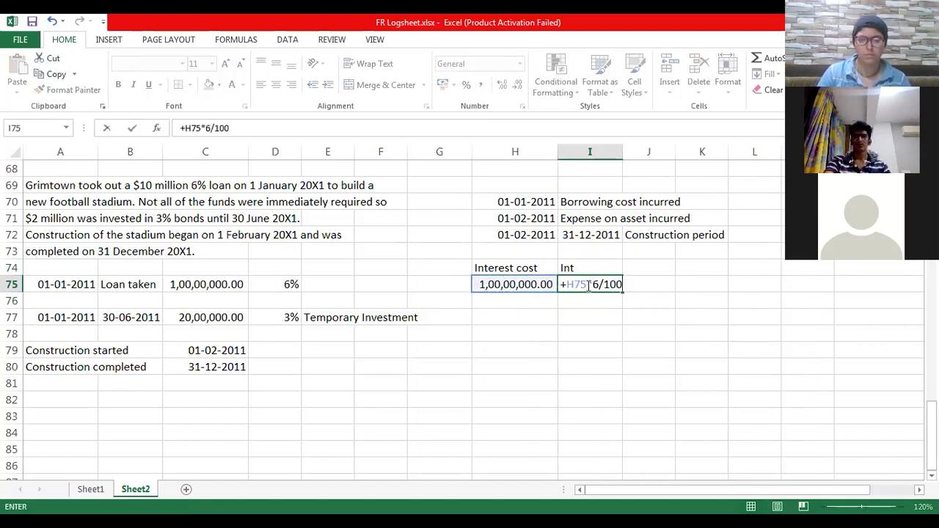
key(Return)
click(587, 285)
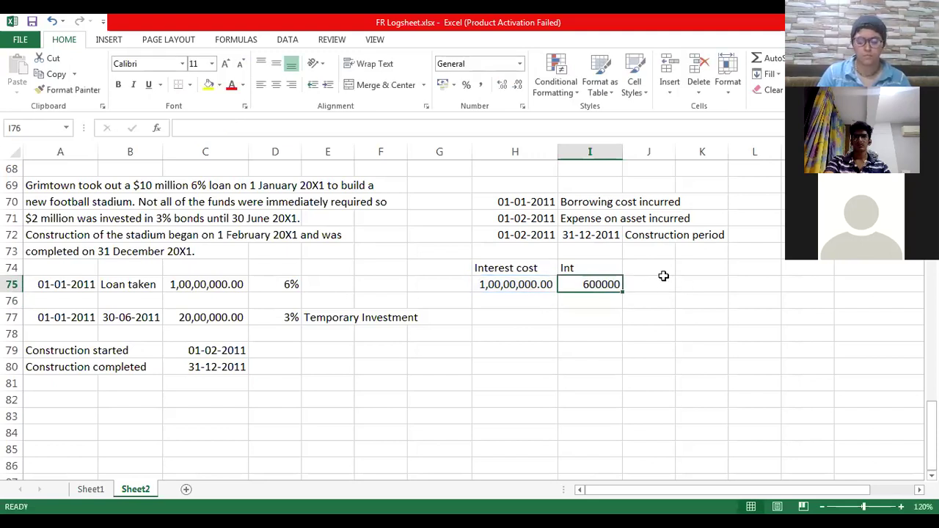
click(480, 85)
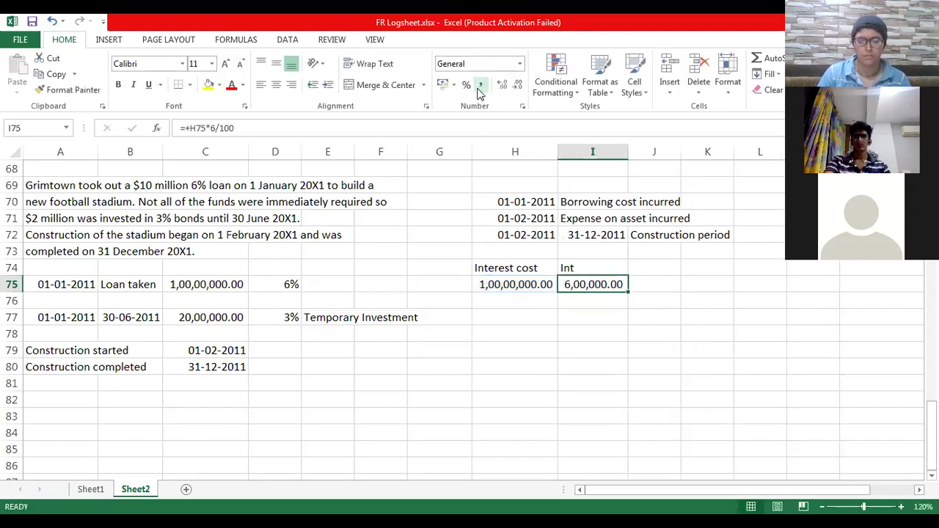
- Label the yearly interest amount "Annual Interest" in J75
key(Right)
text(Annua)
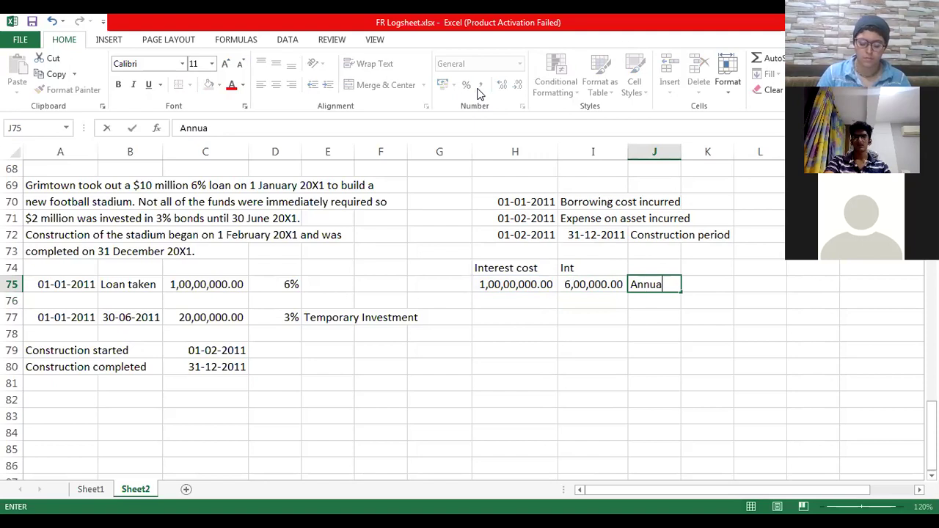
text(l Interest)
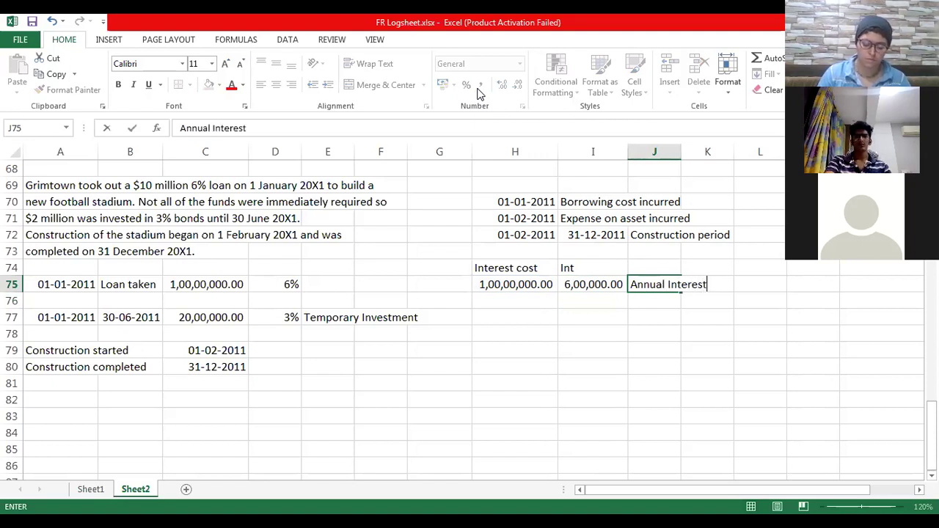
key(Return)
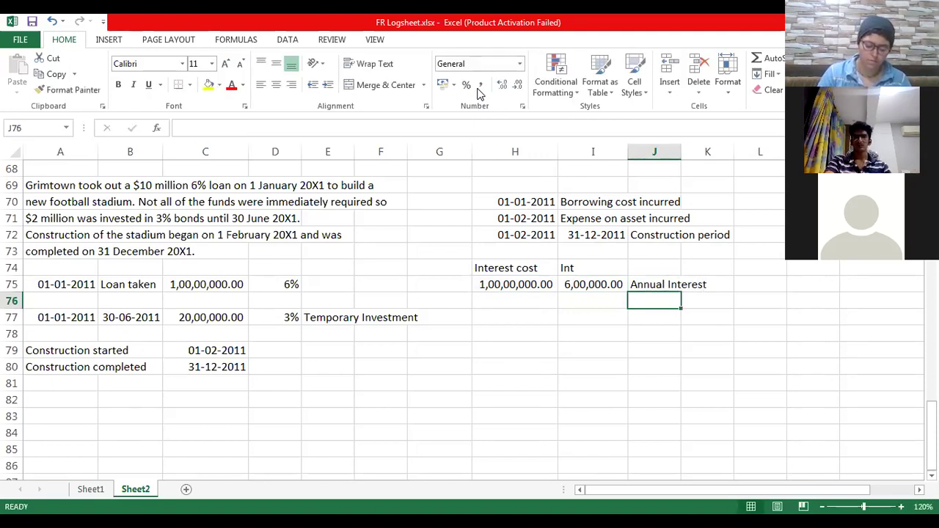
- Calculate one month's share of the annual interest in I77 with the formula +I75*1/12
key(Left)
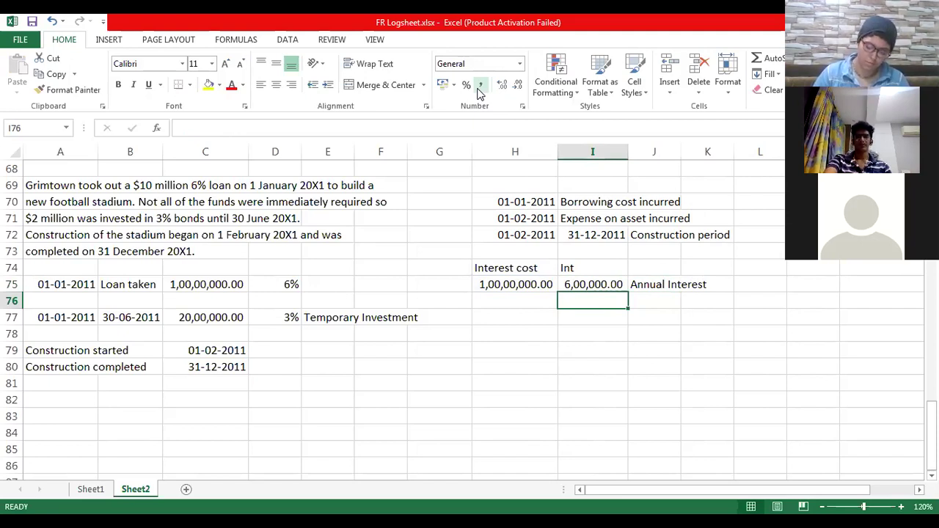
key(Down)
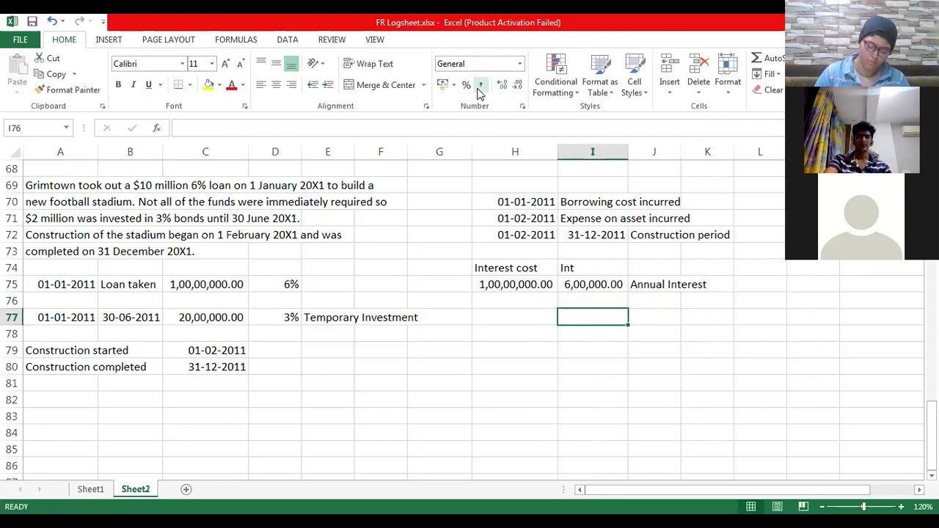
text(+)
key(Up)
key(Up)
text(*1/12)
key(Return)
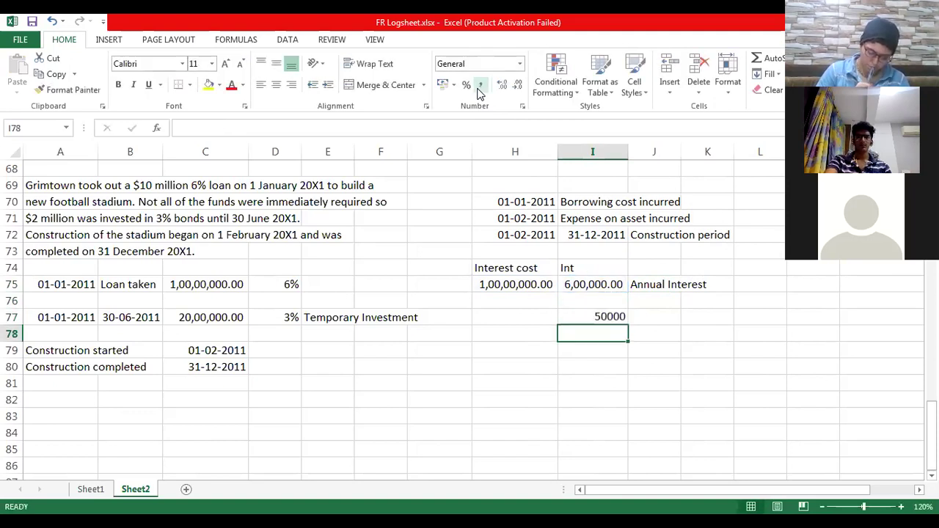
- Label the one-month interest amount "January" in J77
key(Right)
key(Up)
text(Jan)
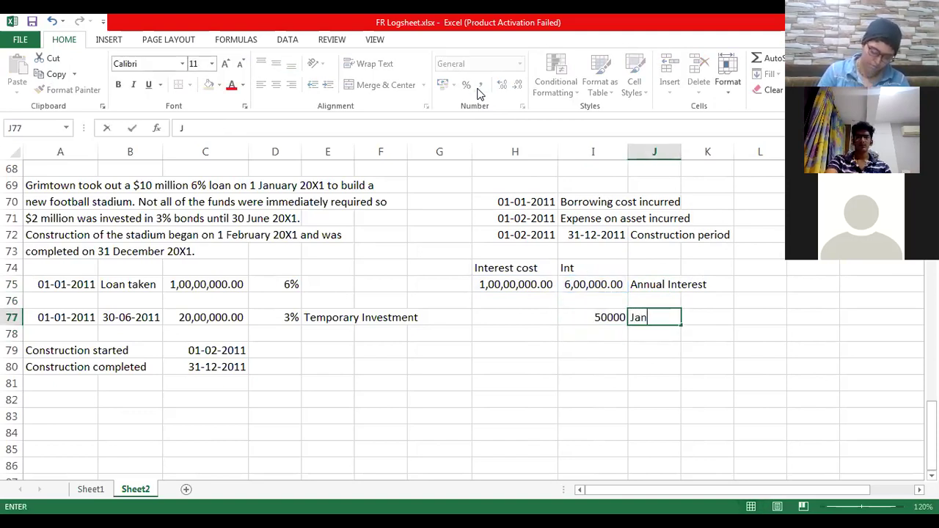
text(uary)
key(Tab)
- Enter the treatment "Charge to profit or loss" for the January interest in K77
text(Chra)
key(BackSpace)
key(BackSpace)
text(arge to pro)
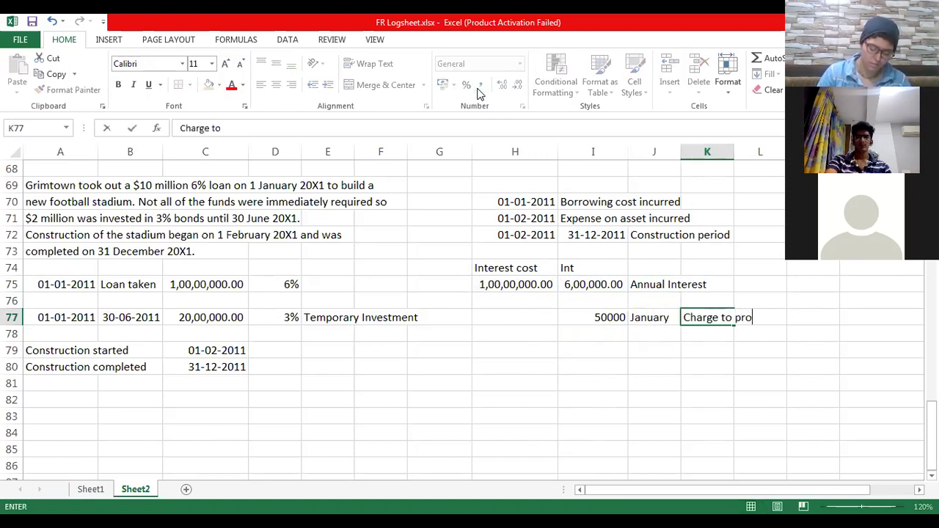
text(fit or loss)
key(Return)
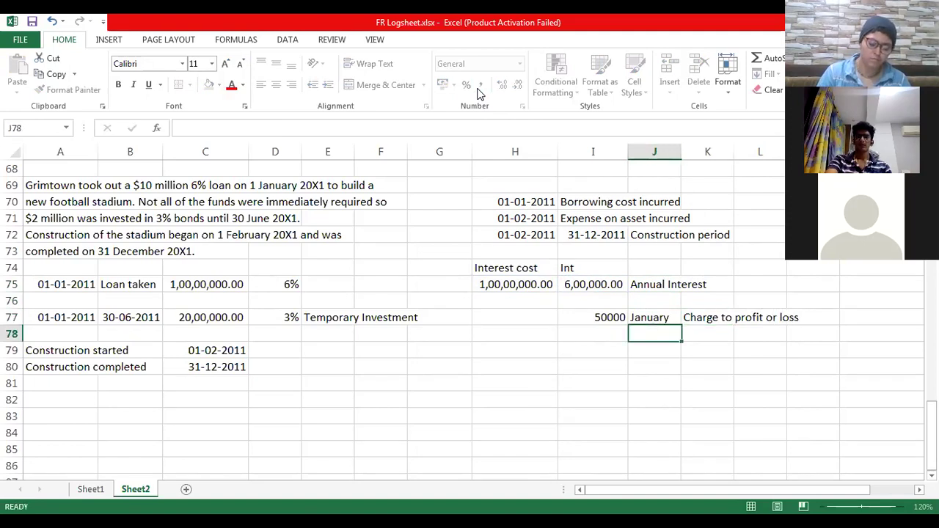
- Calculate the remaining eleven months' interest in I78 as the annual interest in I75 multiplied by 11/12
key(Left)
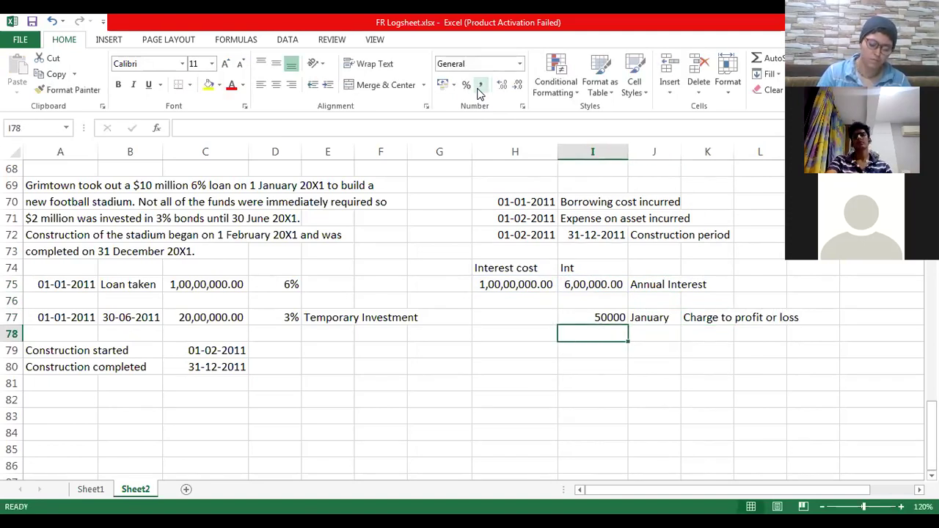
text(+)
key(Up)
key(Up)
key(Up)
text(*11/12)
key(Return)
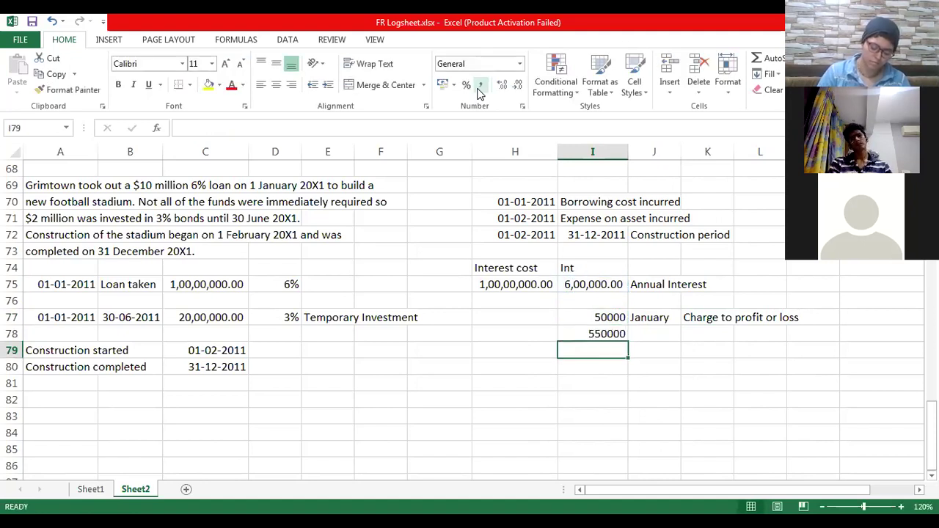
- Label the eleven-month interest "Feb to Dec" in J78 and widen column J to fit the text
key(Up)
key(Right)
text(Feb to Dec)
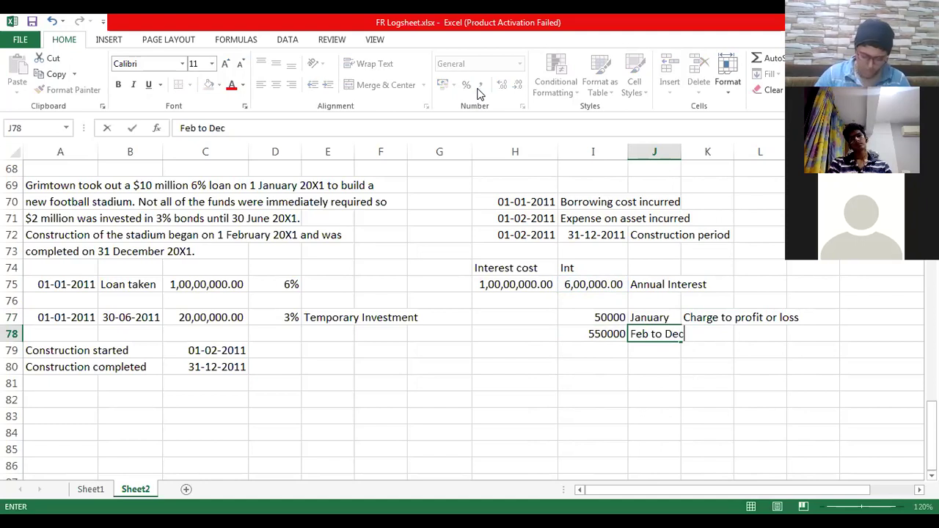
key(Right)
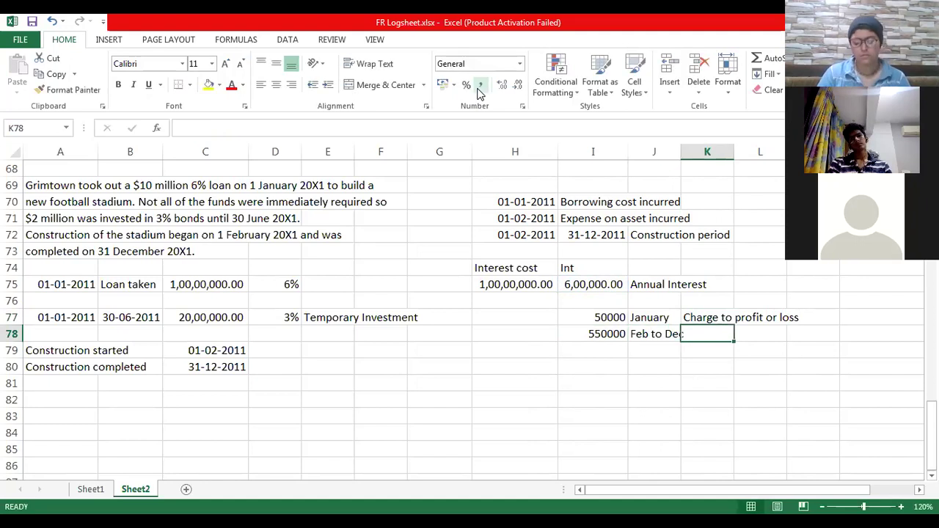
mouse_move(678, 159)
mouse_down()
mouse_move(737, 150)
mouse_move(694, 151)
mouse_up()
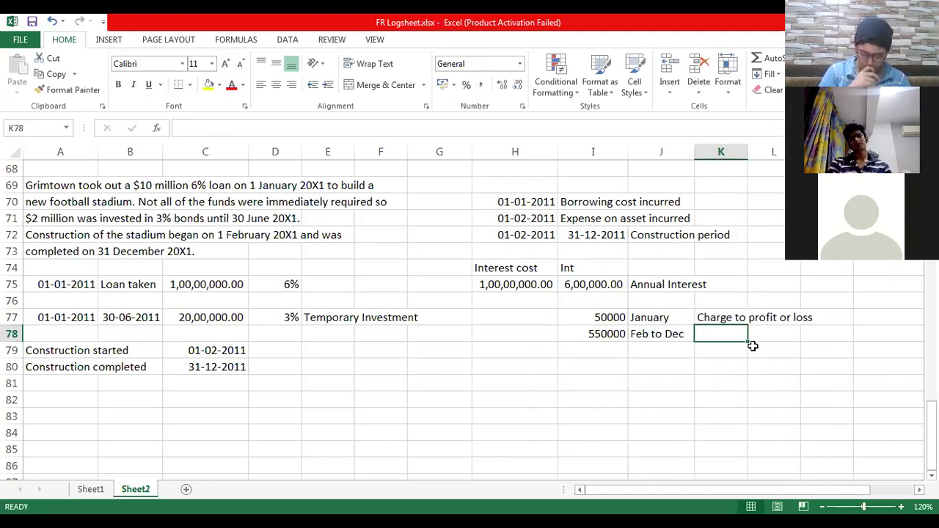
- Enter the treatment "Capitalize" for the Feb to Dec interest in K78
text(Capitali)
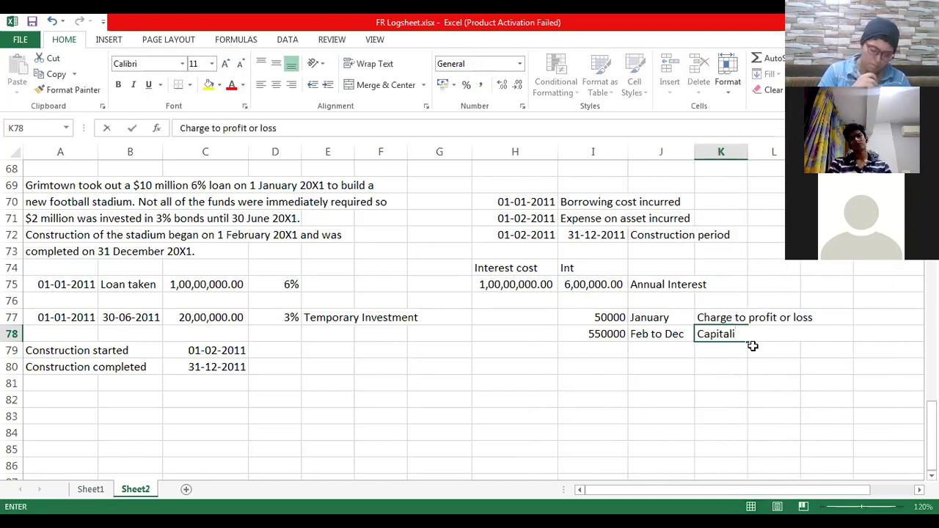
text(ze)
key(Return)
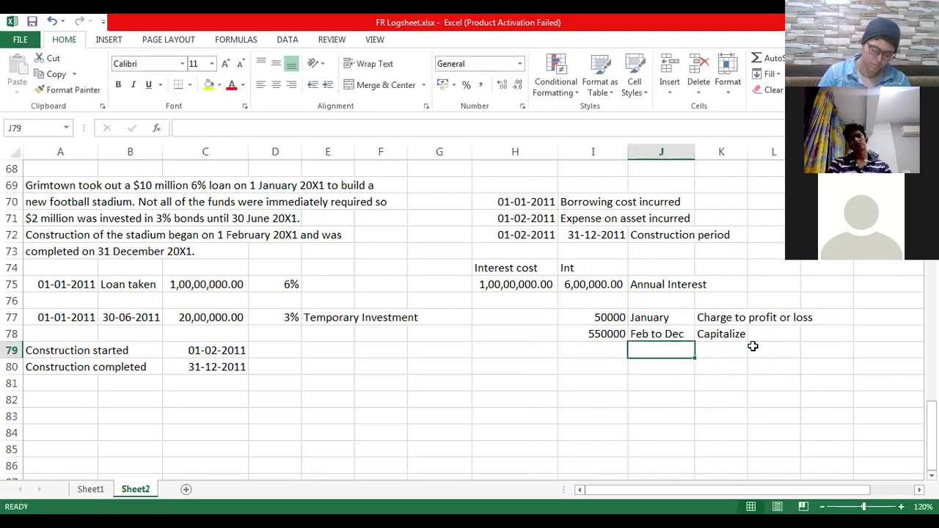
- Add the heading "Interest Income" in H80, below the loan interest split
key(Down)
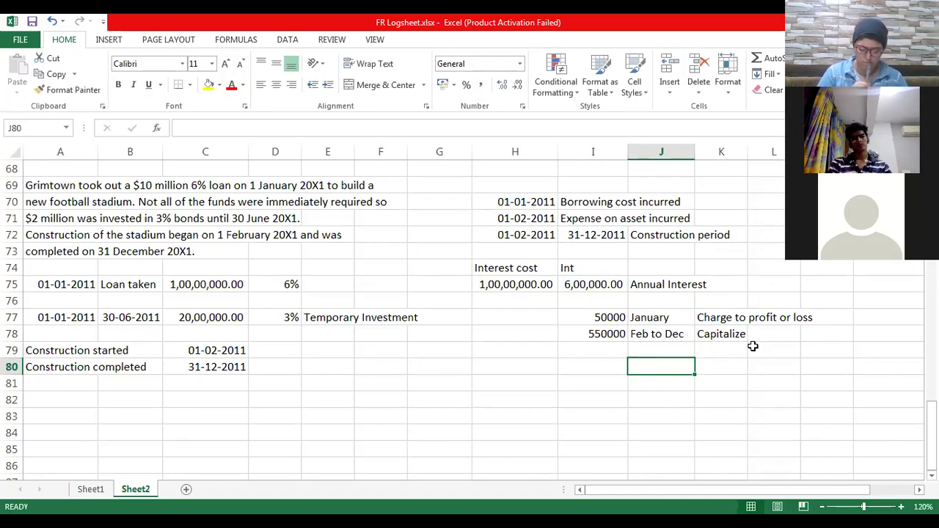
key(Left)
key(Left)
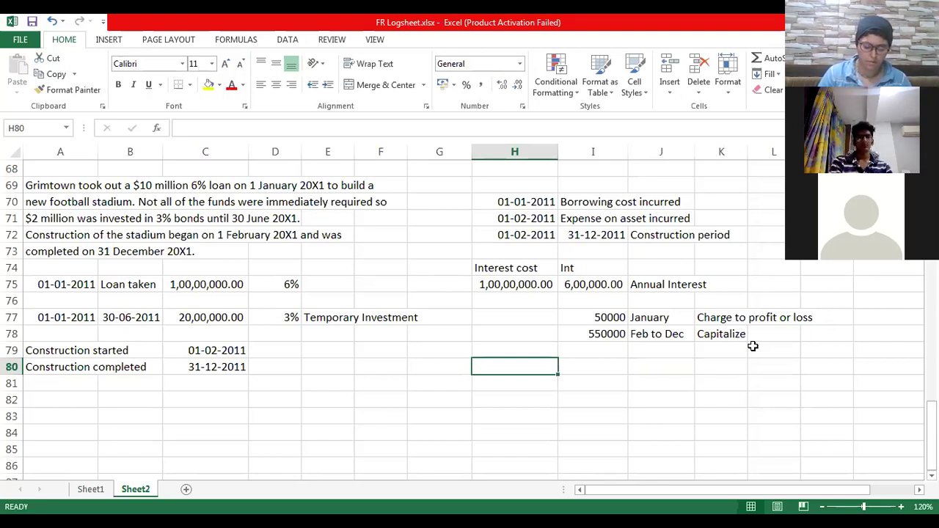
text(Interest )
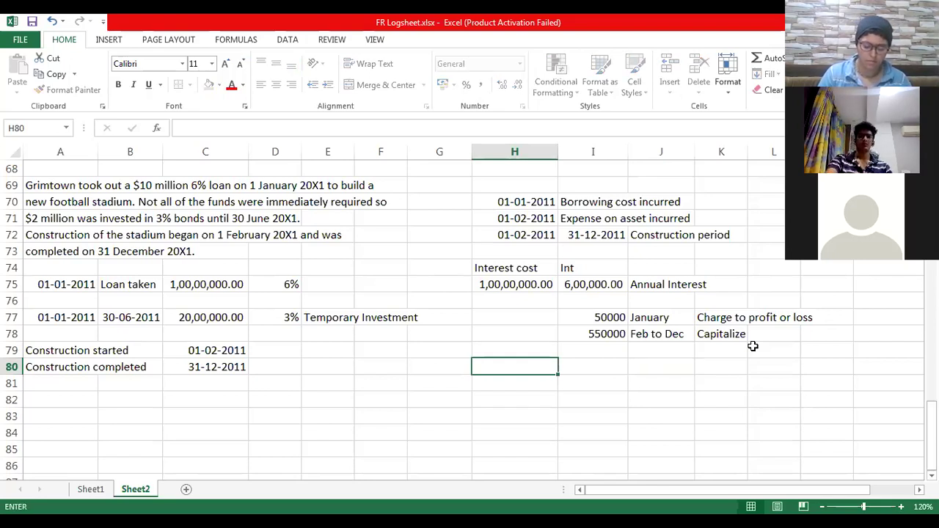
text(Income)
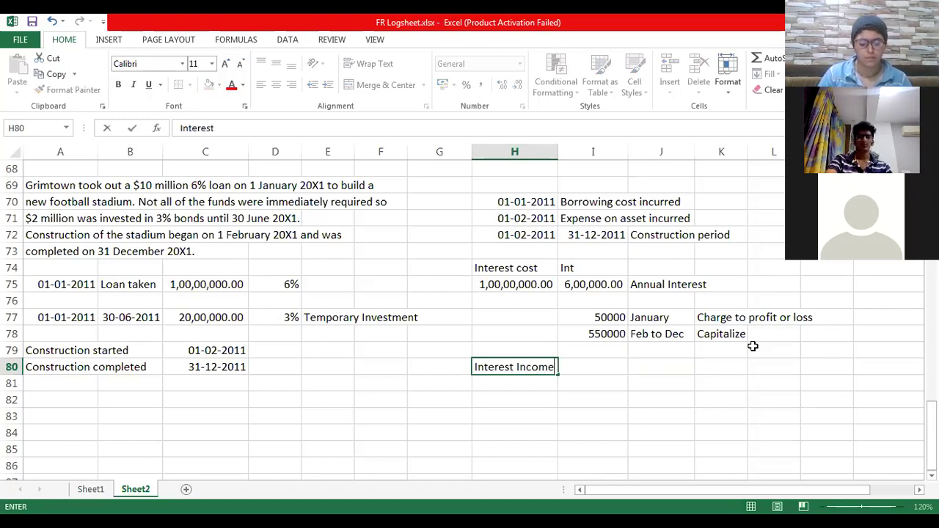
key(Return)
- Enter the temporary investment amount 2000000 in H81 and apply the comma number format
text(2000000)
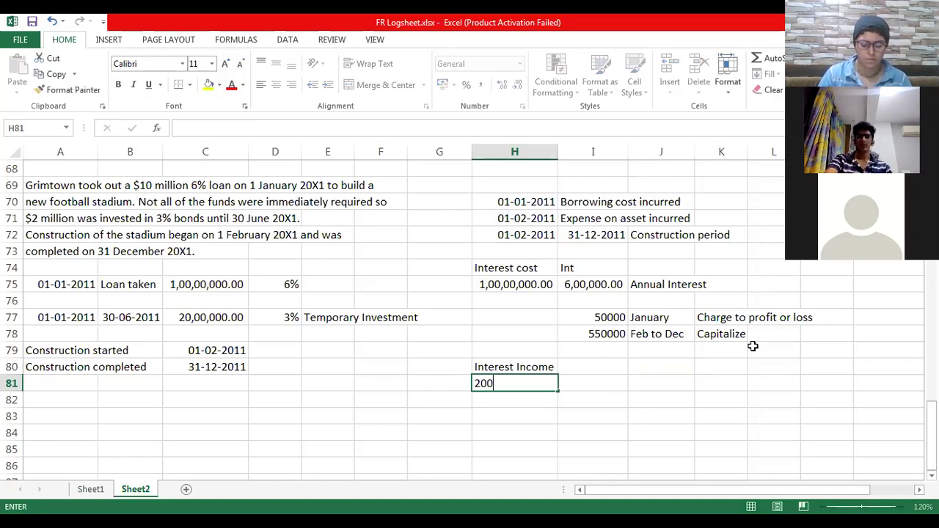
key(Tab)
key(Left)
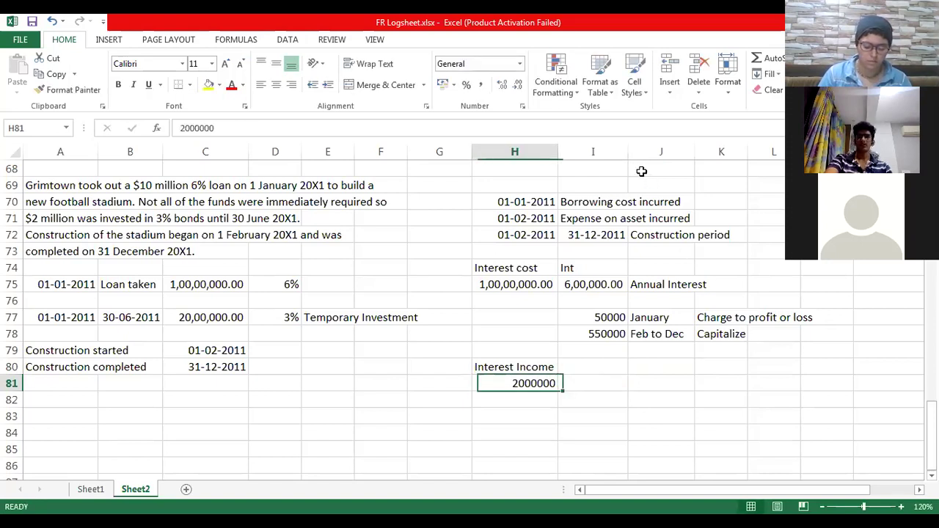
click(481, 87)
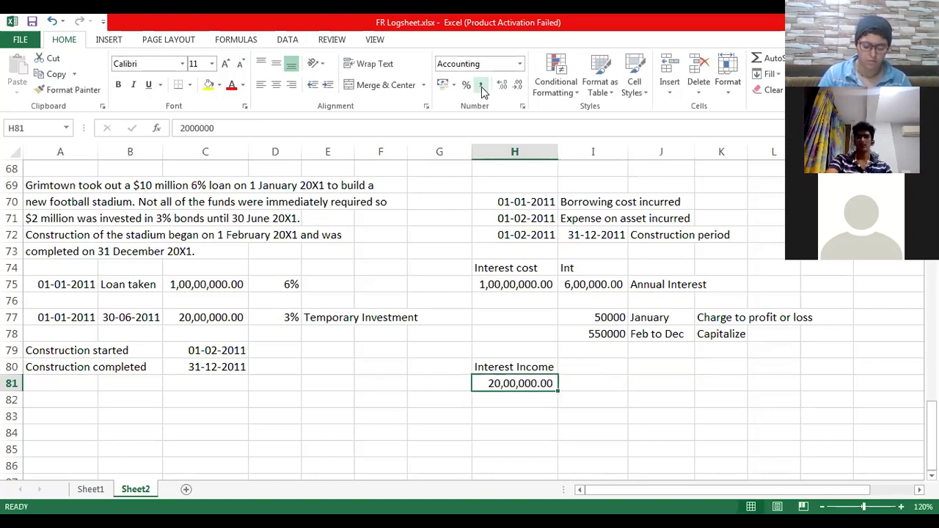
- Add the heading "Int" in I80 beside the Interest Income heading
key(Right)
key(Up)
text(Int)
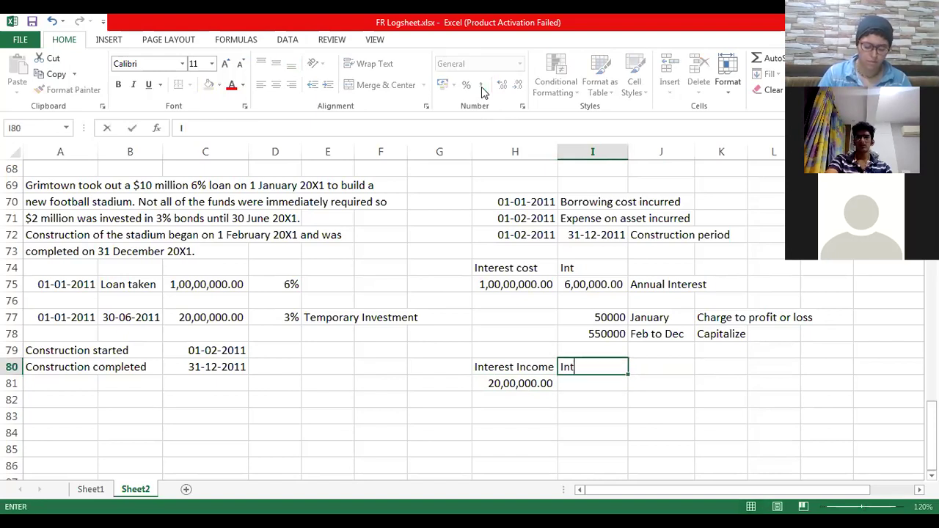
key(Return)
- Calculate the annual investment interest in I81 as H81 multiplied by 3/100 and apply the comma number format
text(+)
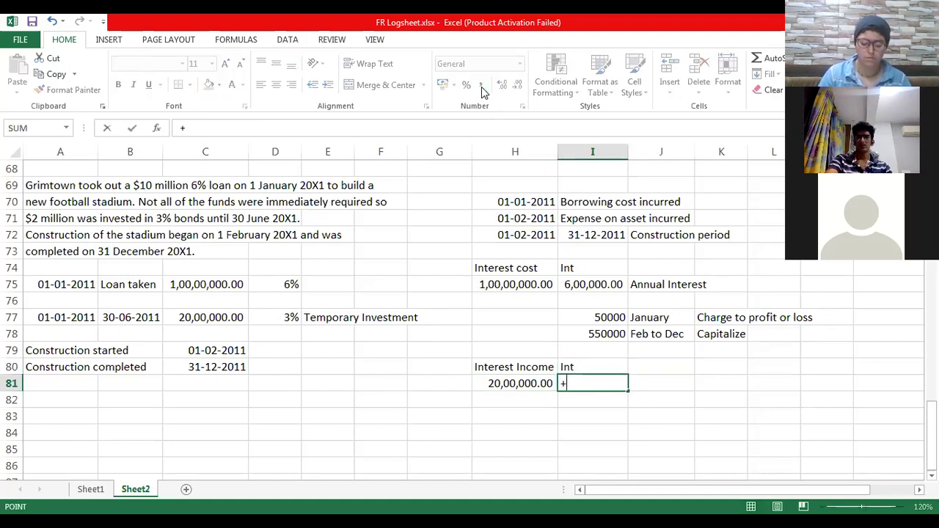
key(Left)
text(*3/100)
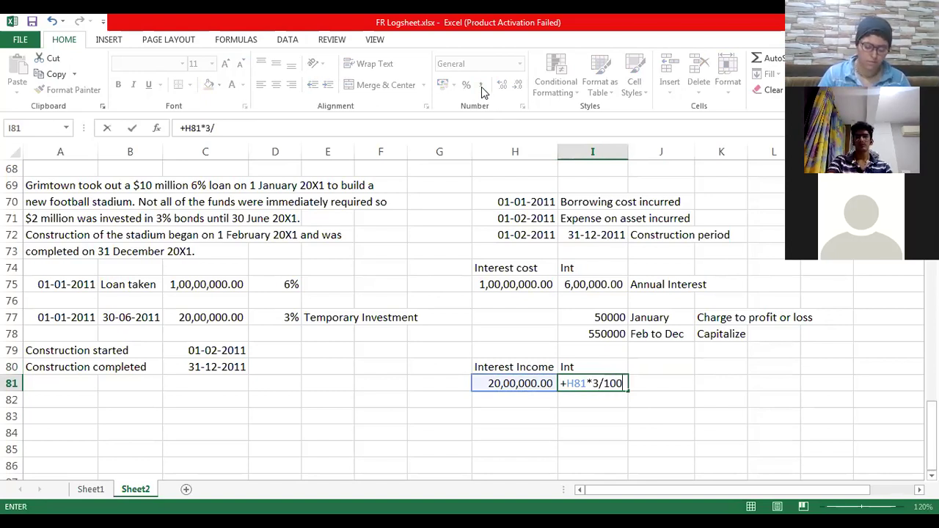
key(Return)
key(Up)
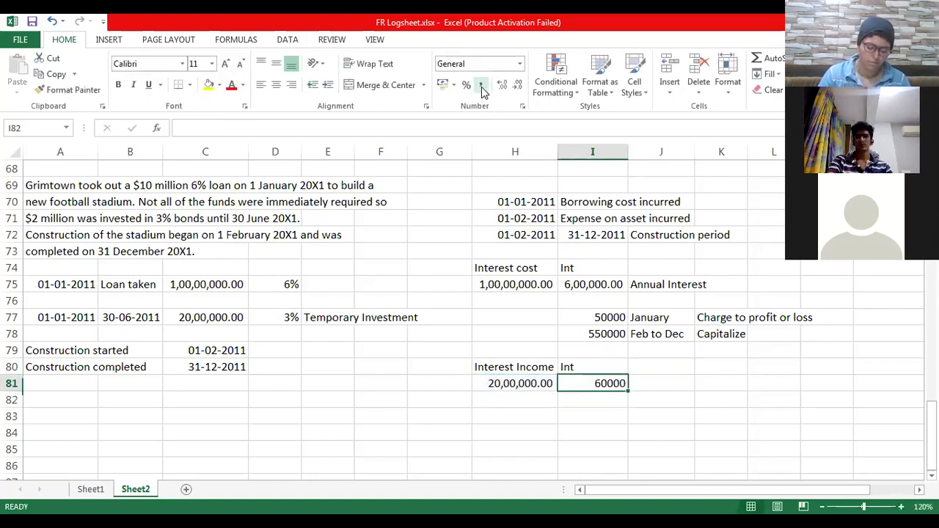
click(480, 85)
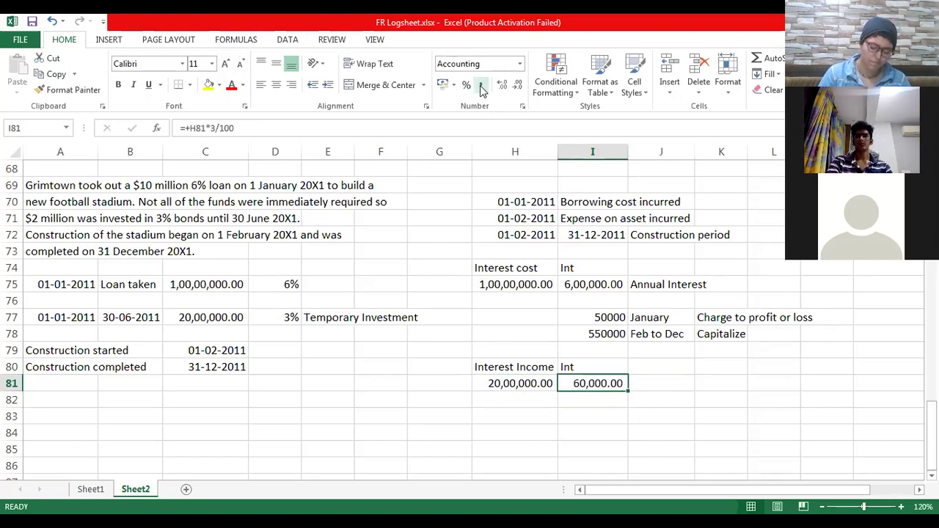
- Calculate the half-year investment income in J81 as the annual interest in I81 divided by 2
key(Right)
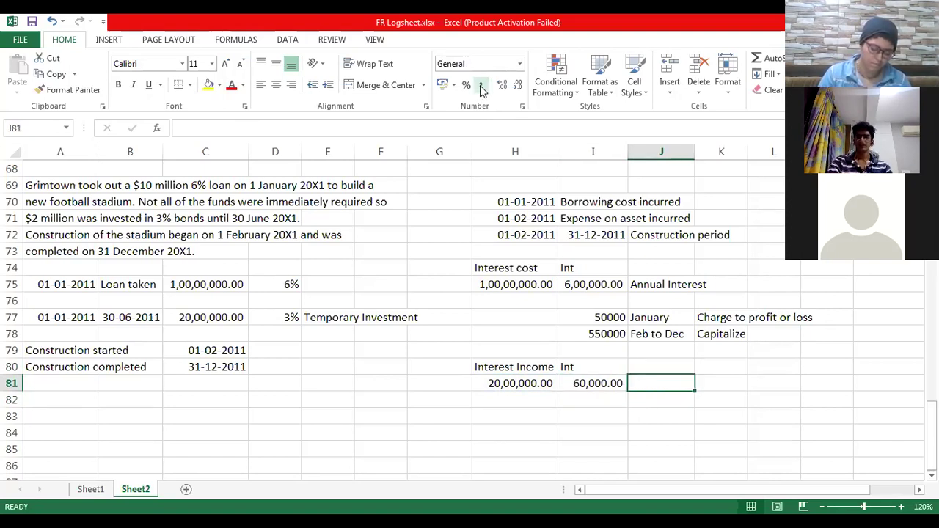
text(=I81/2)
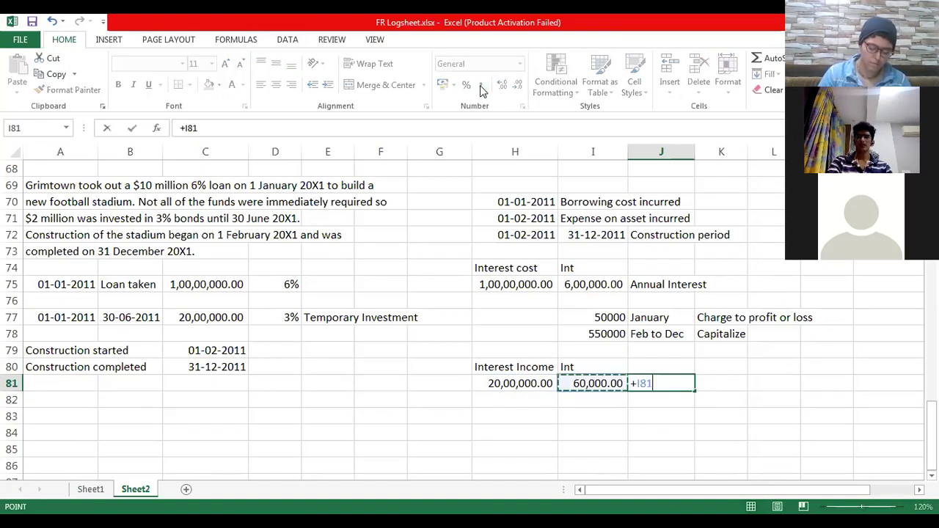
key(Return)
key(Up)
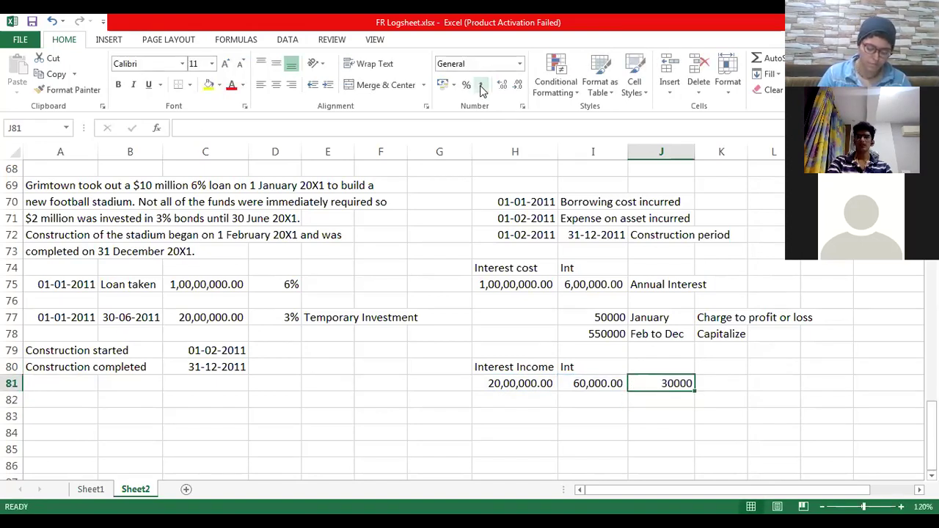
- Format the half-year income in J81 as bold with the comma number format and a yellow fill
key(ctrl+b)
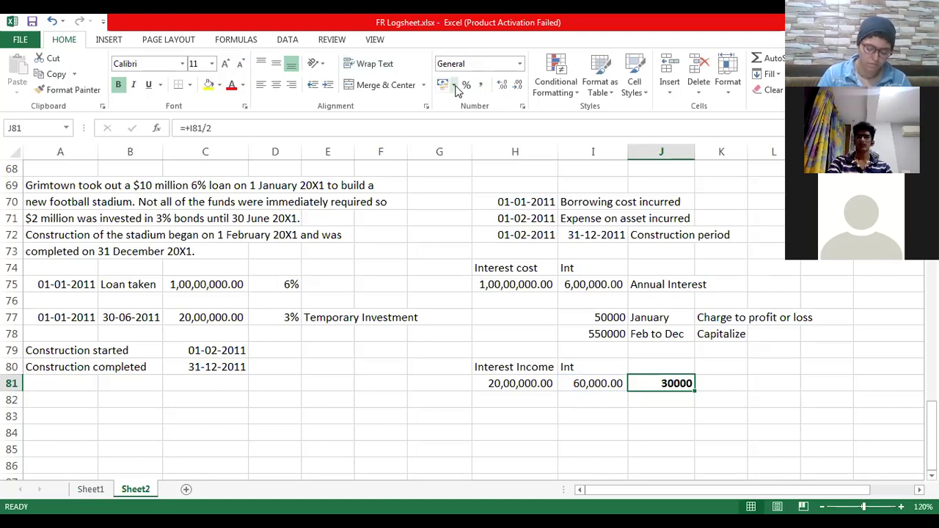
click(481, 86)
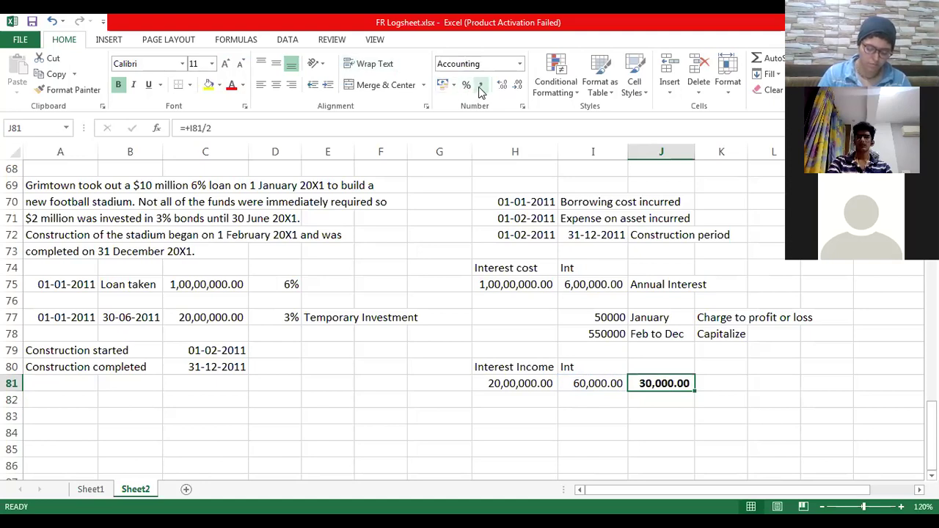
click(209, 85)
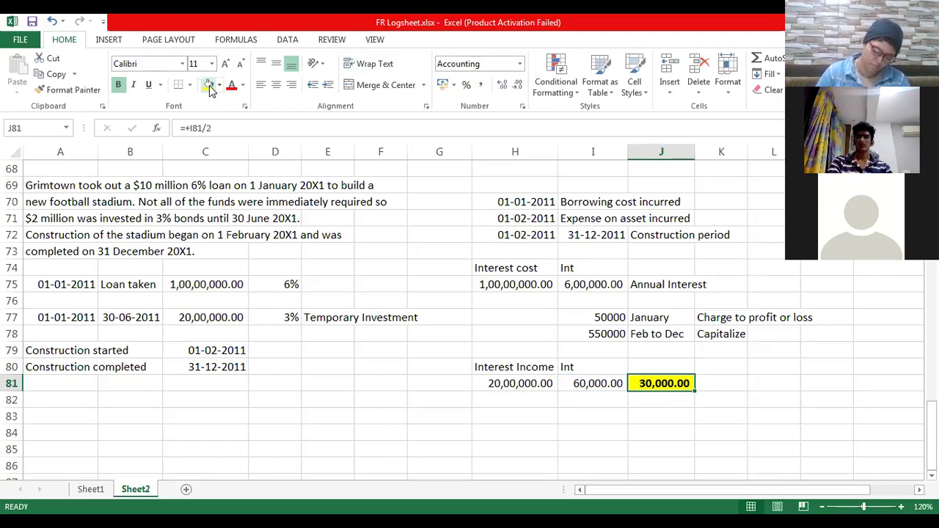
key(Down)
key(Down)
key(Down)
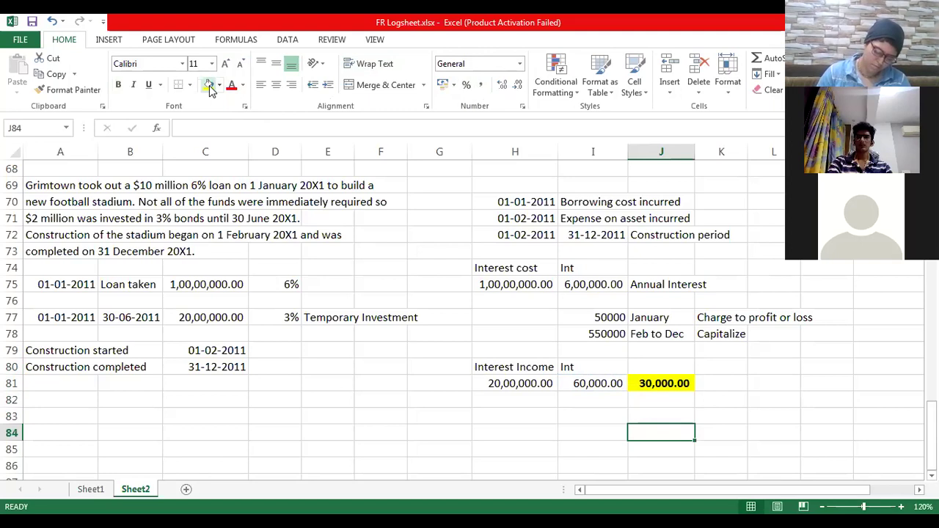
key(Down)
key(Down)
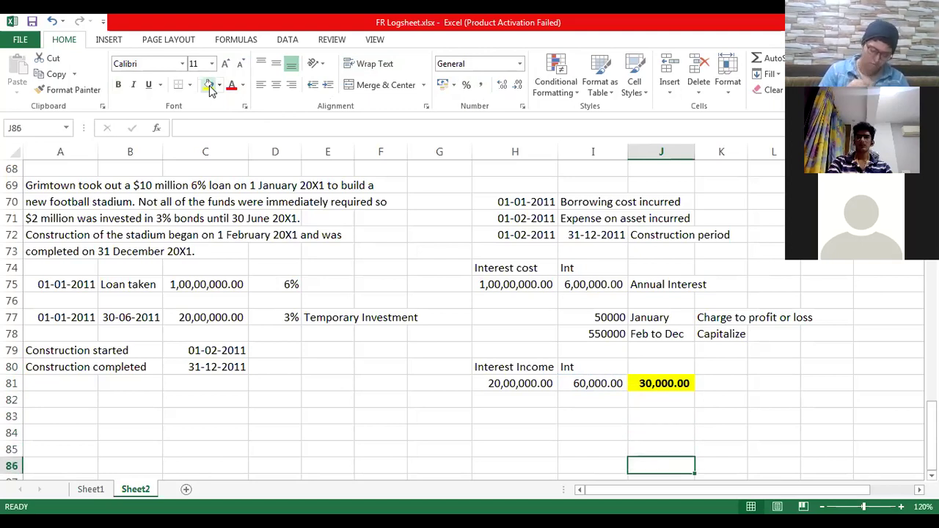
key(Down)
key(Down)
key(Down)
key(Down)
key(Up)
key(Up)
key(Up)
key(Up)
key(Up)
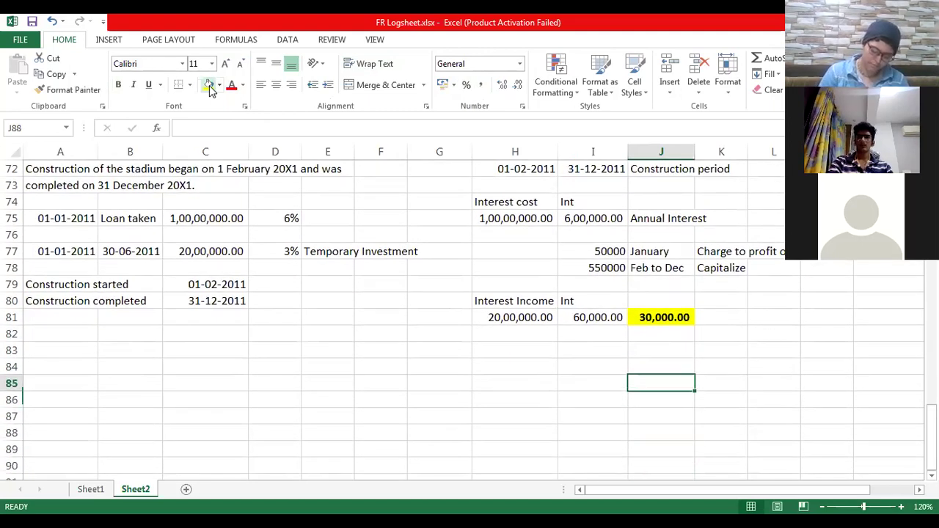
key(Up)
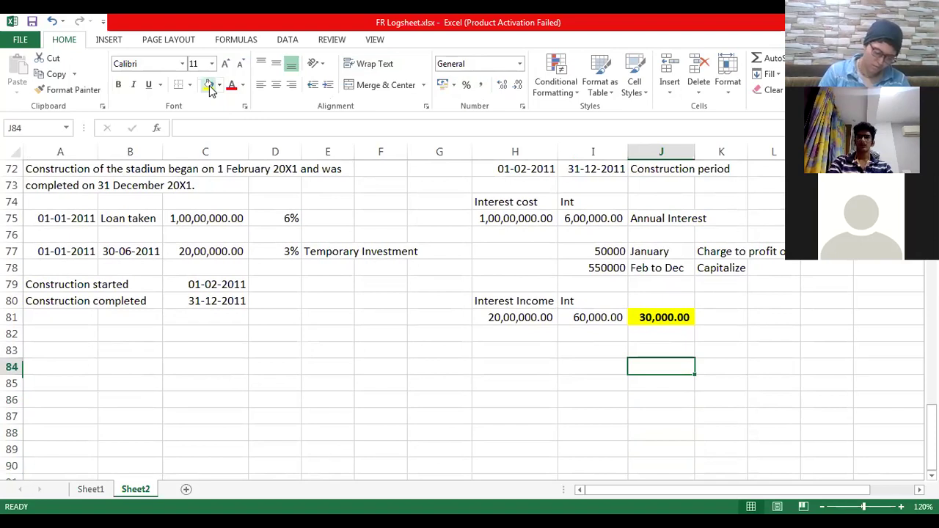
- Calculate one month's investment income in I83 as the half-year income in J81 multiplied by 1/6
key(Left)
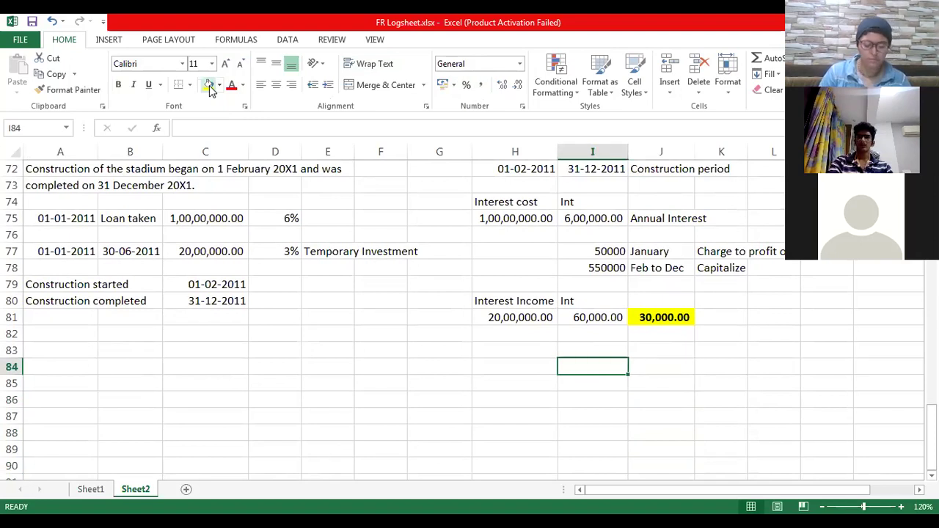
key(Up)
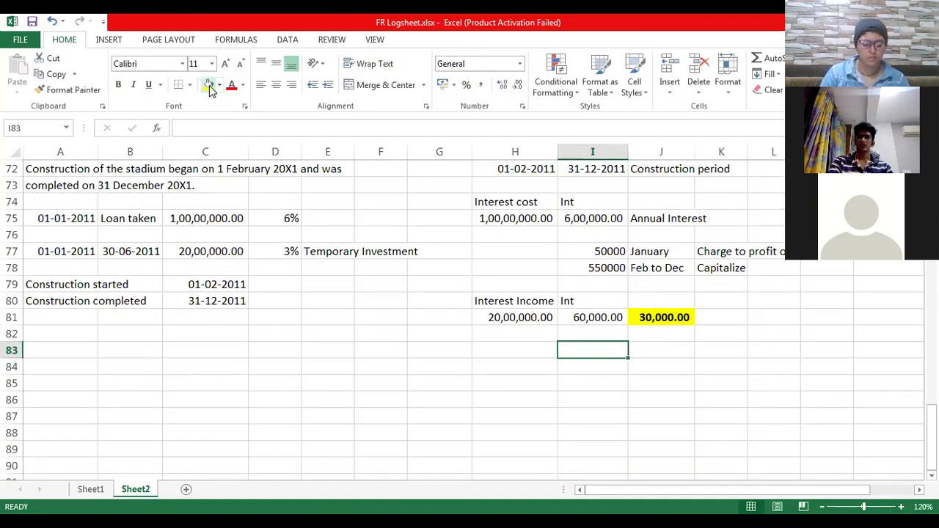
text(+)
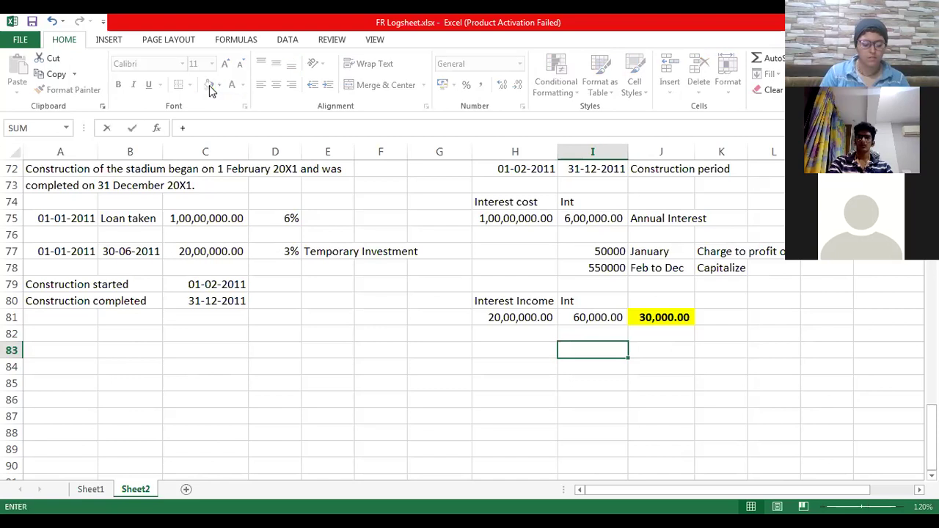
key(Right)
key(Up)
key(Up)
text(*1/6)
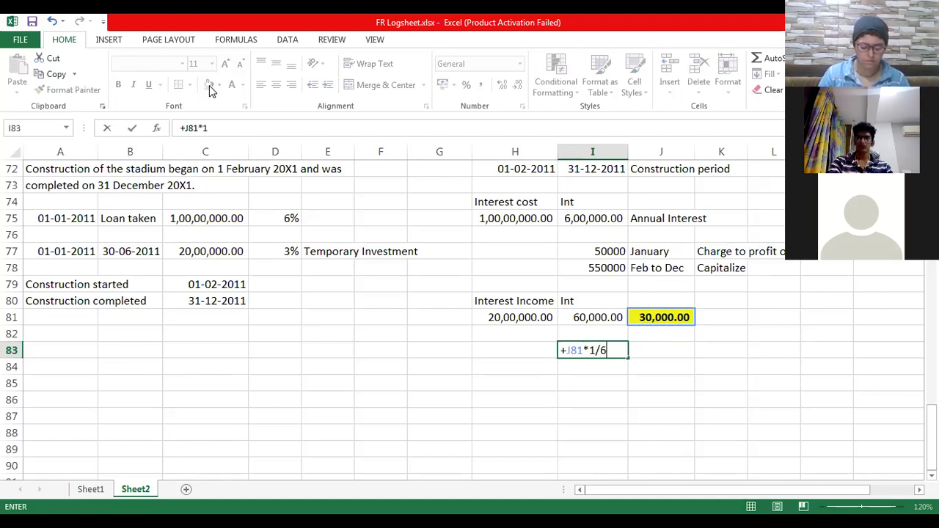
key(Return)
- Label the one-month investment income "Jan" in J83
key(Up)
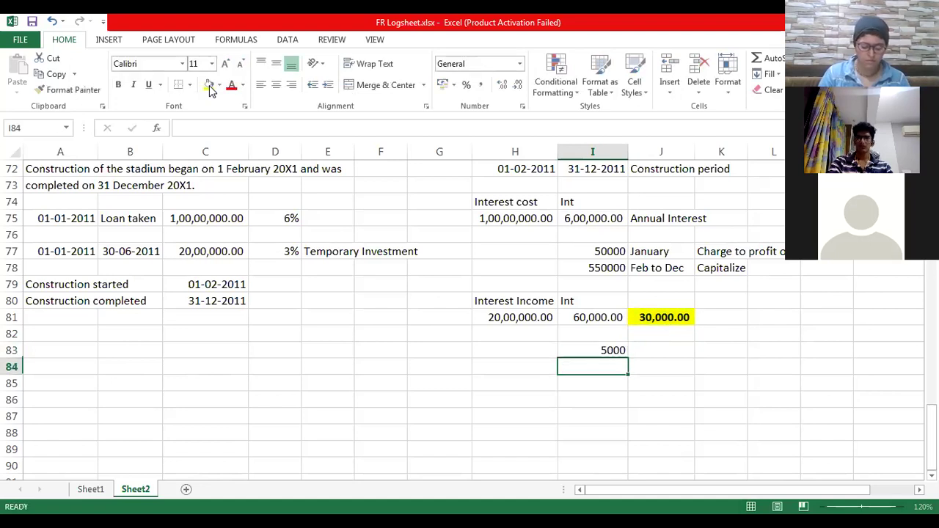
key(Right)
text(Jan)
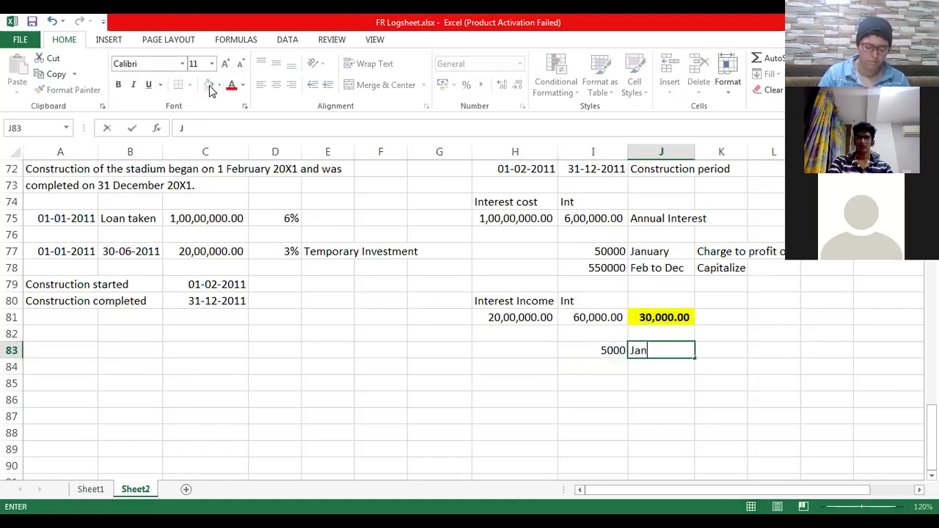
- Enter the treatment "Charge to profit or loss" for the January investment income in K83
key(Right)
text(Cha)
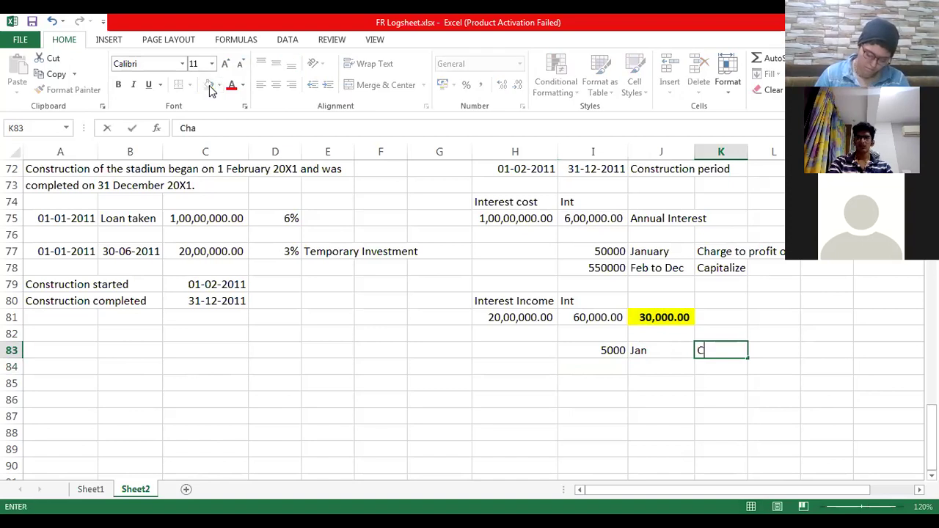
text(rge to prio)
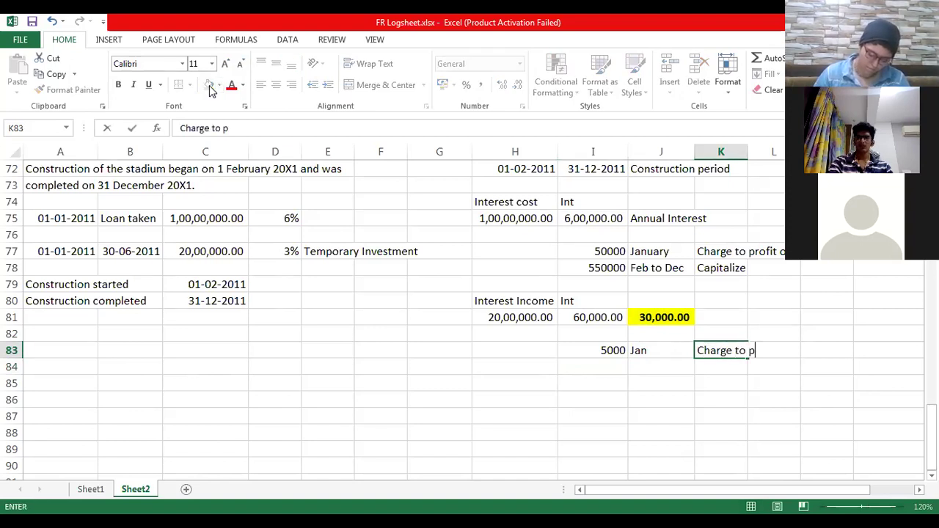
key(BackSpace)
key(BackSpace)
text(ofit or loss)
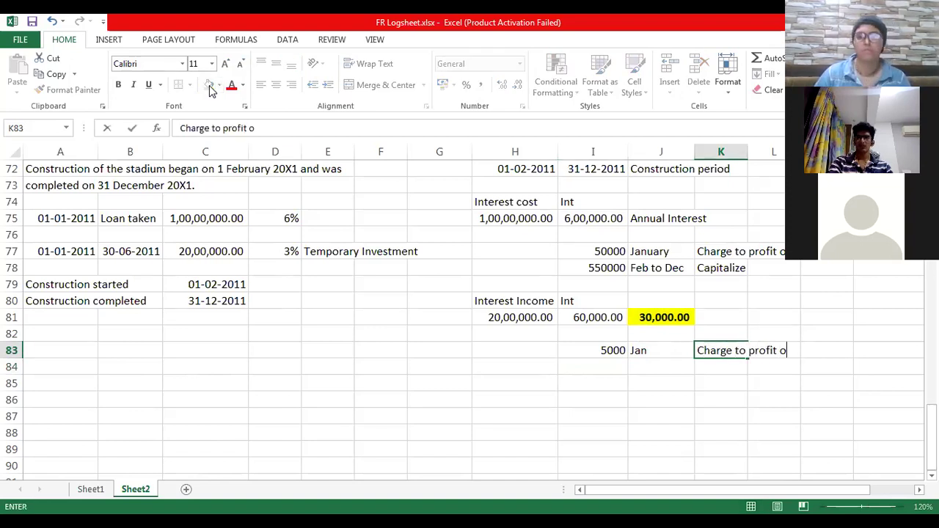
key(Return)
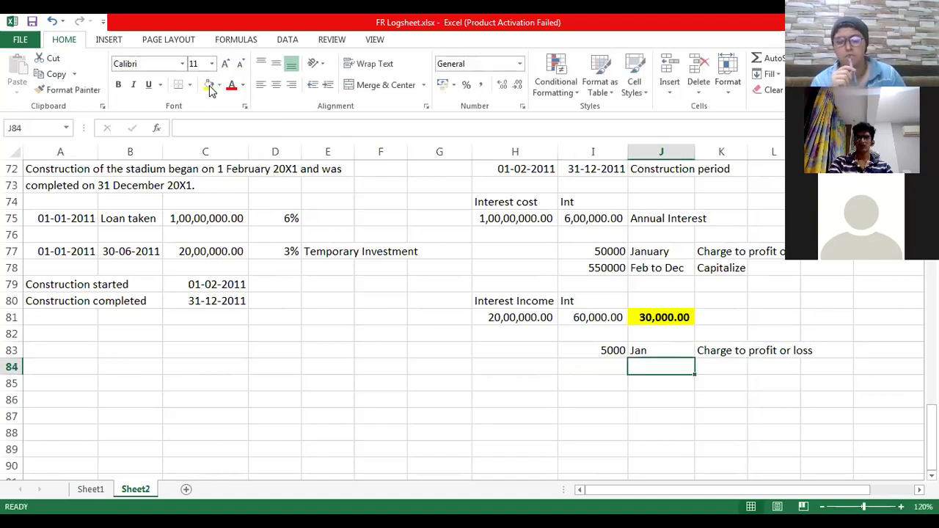
- Enter the remaining investment income of 25000 in I84 and label it "Feb to June" in J84
key(Left)
text(2500)
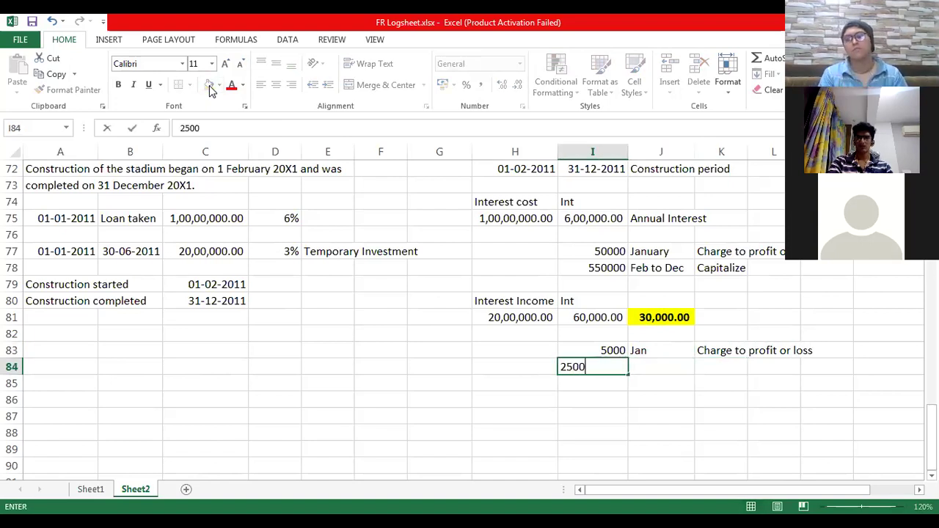
text(0)
key(Return)
key(Right)
key(Up)
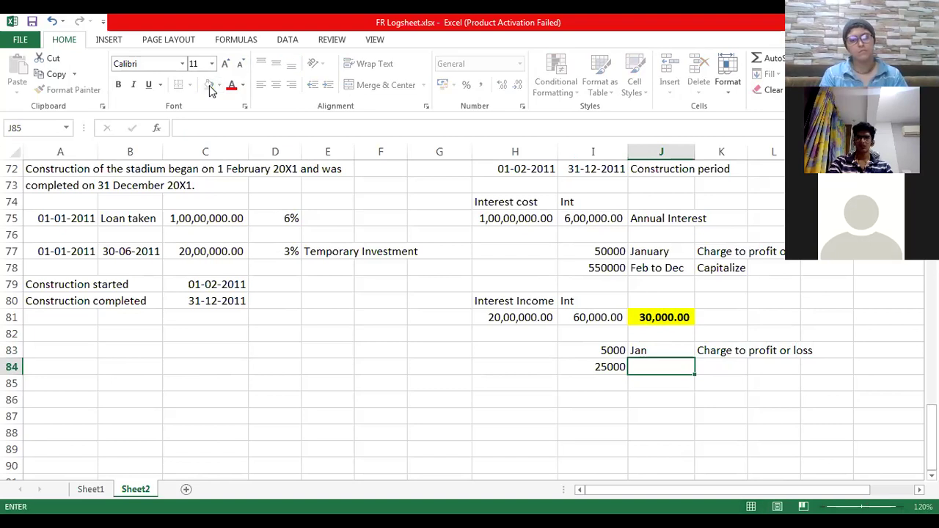
text(Feb to June)
key(Right)
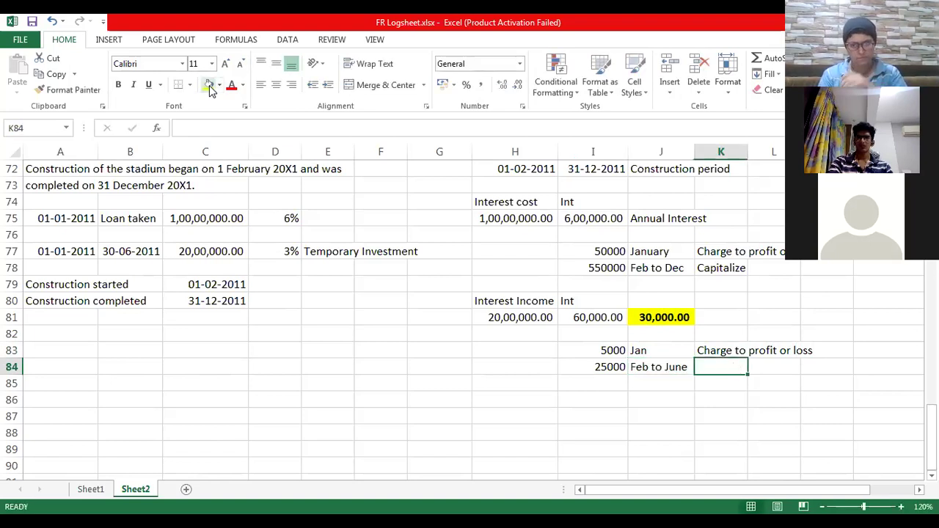
- Enter the treatment "Deduct from cost to capitalize" for the Feb to June investment income in K84
text(Dedic)
key(BackSpace)
key(BackSpace)
text(uct from cost to capitalize)
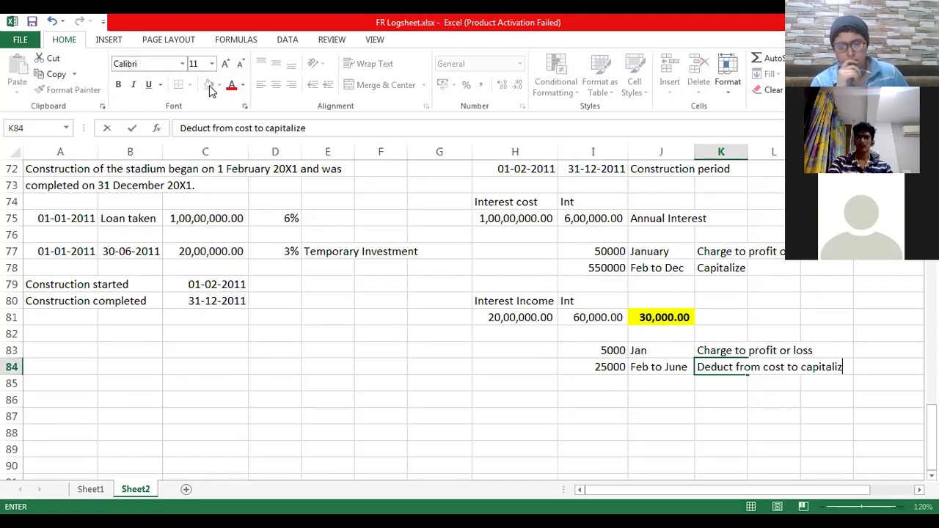
key(Return)
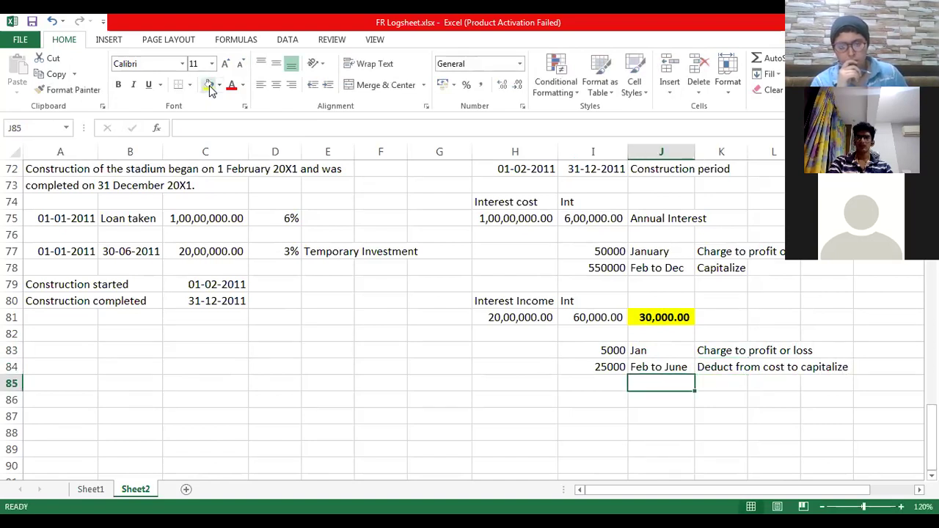
- Make the Feb to June income in I84 bold and fill both I78 and I84 with yellow
key(Up)
key(ctrl+b)
key(Down)
key(Up)
key(Up)
key(Up)
key(Up)
key(Right)
key(Up)
key(Left)
key(Up)
key(Up)
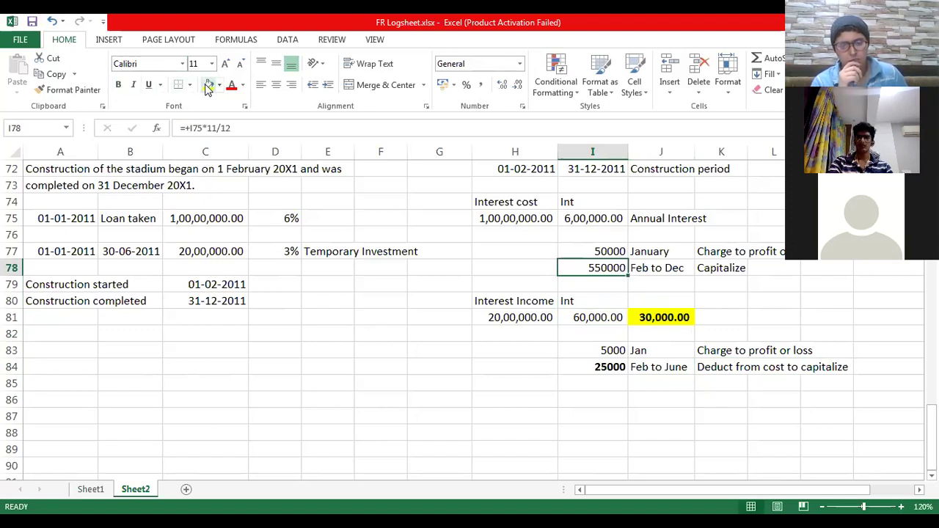
click(208, 85)
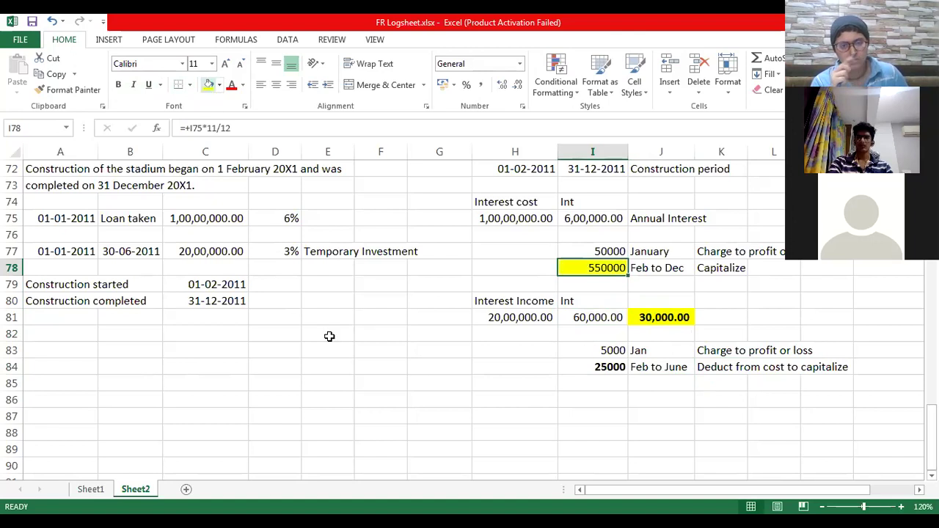
click(601, 365)
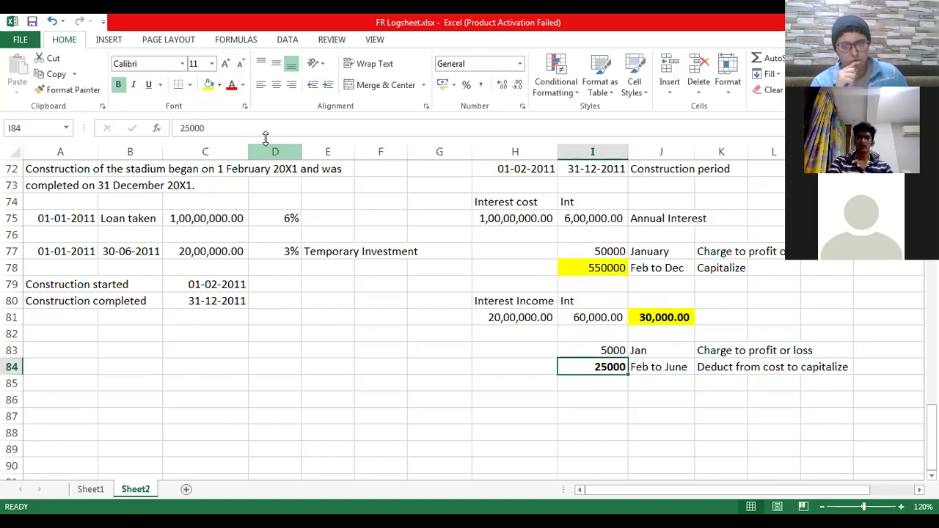
click(208, 85)
- Calculate the net interest to capitalise in I86 by subtracting the investment income in I84 from the interest cost in I78
key(Down)
key(Down)
key(Down)
key(Down)
key(Down)
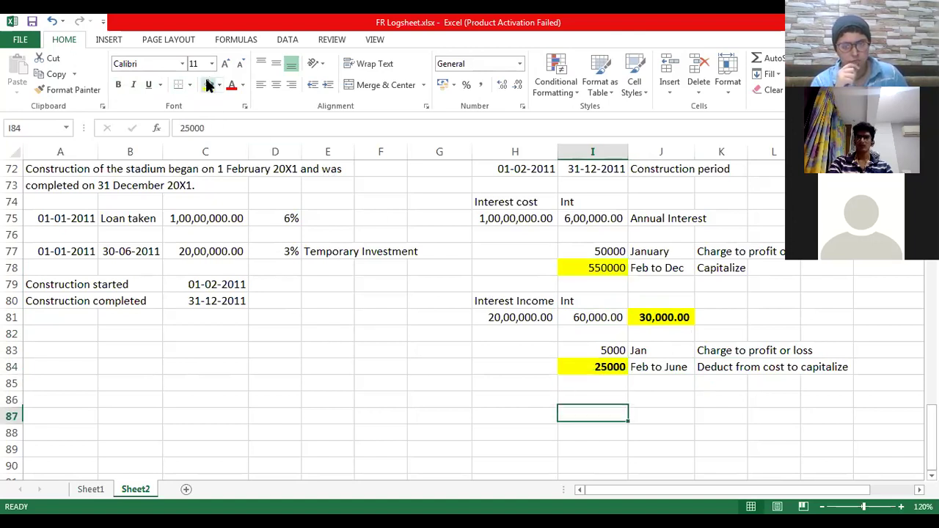
text(+)
key(Escape)
key(Up)
key(Up)
key(Up)
text(+)
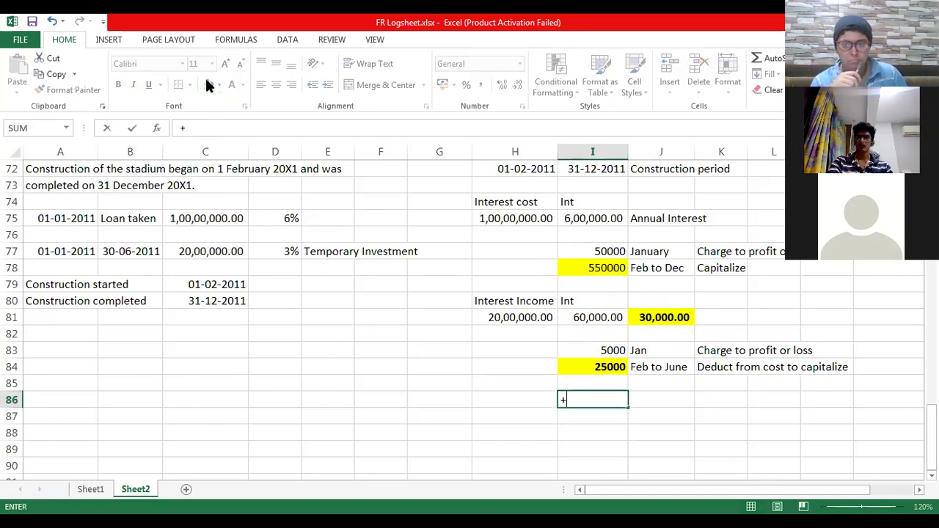
key(Up)
key(Up)
key(Up)
key(Up)
key(Up)
key(Up)
key(Up)
key(Up)
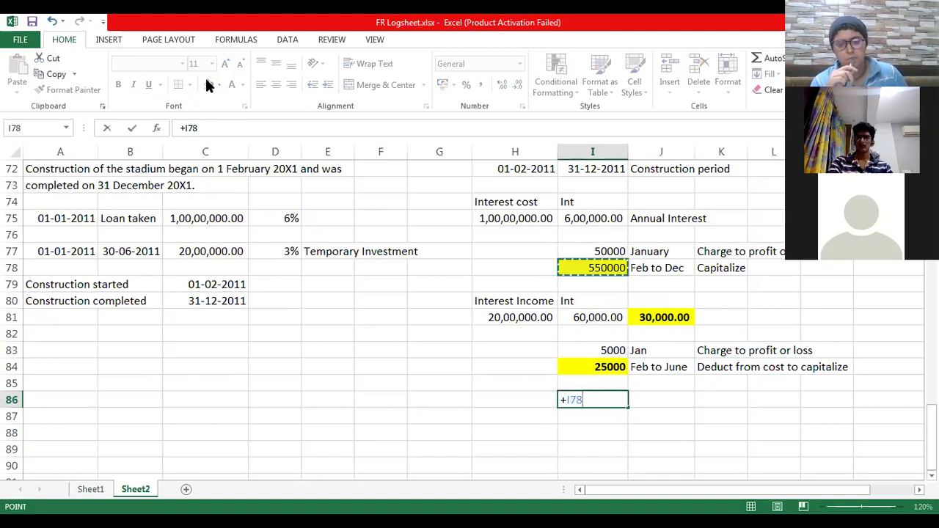
text(-)
key(Up)
key(Up)
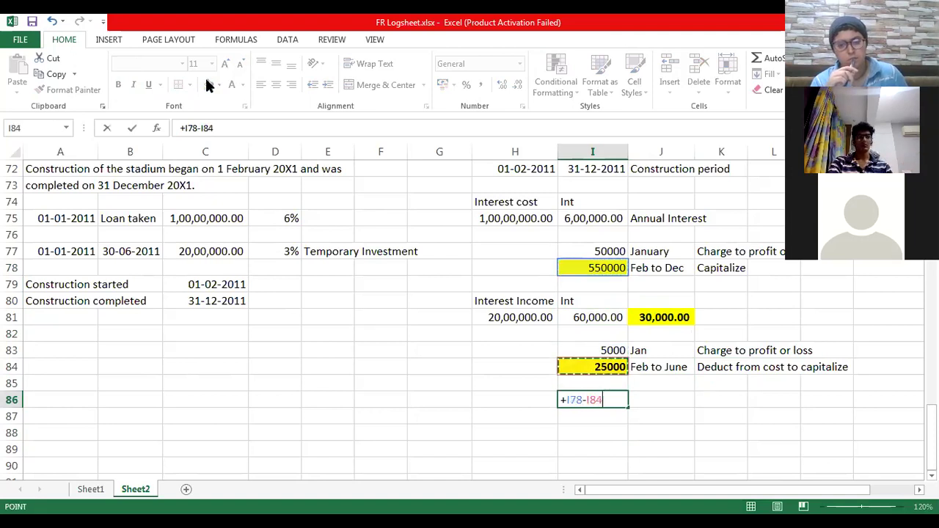
key(Return)
- Fill the net capitalised interest in I86 with yellow and make it bold
key(Up)
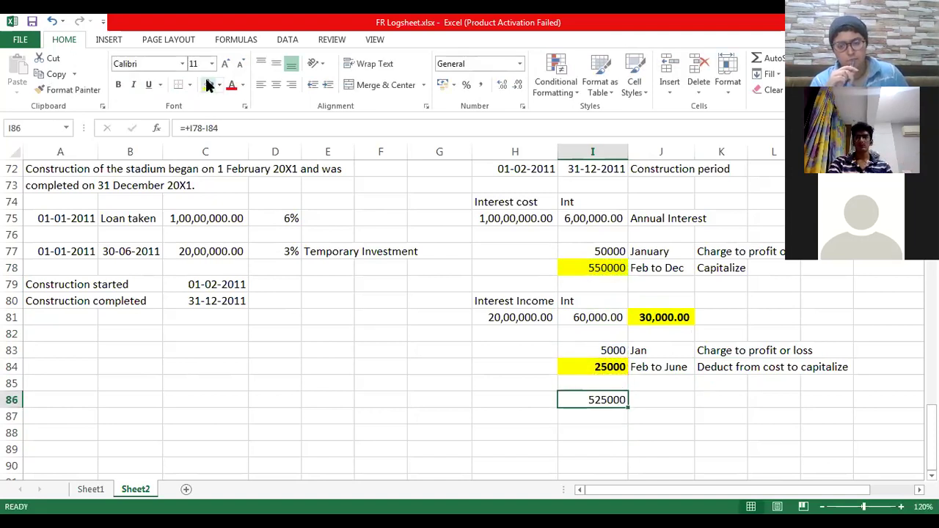
click(209, 85)
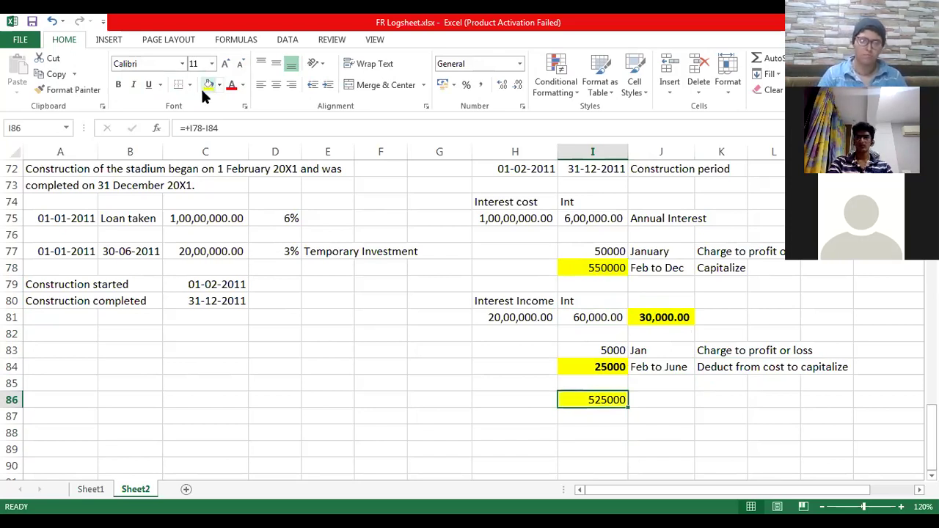
key(ctrl+b)
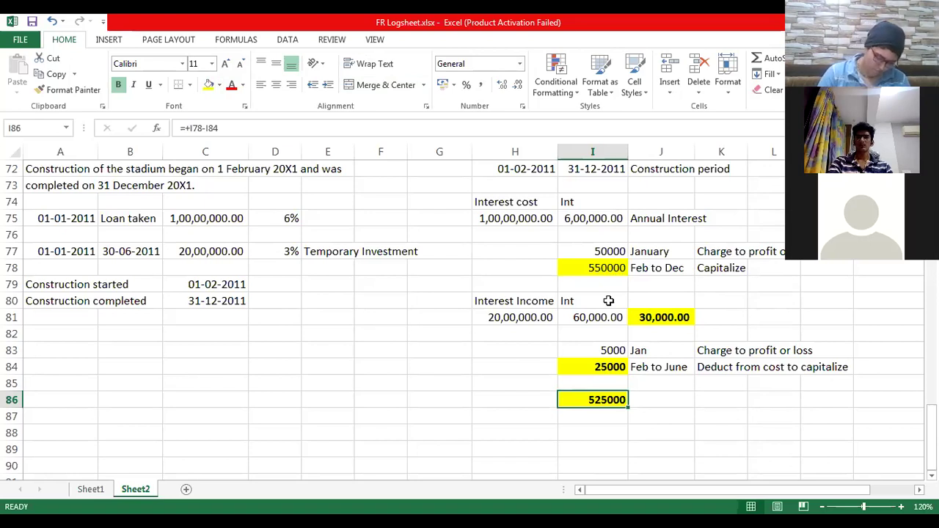
- Enter the heading "Staement of profit or loss" in A83
click(357, 339)
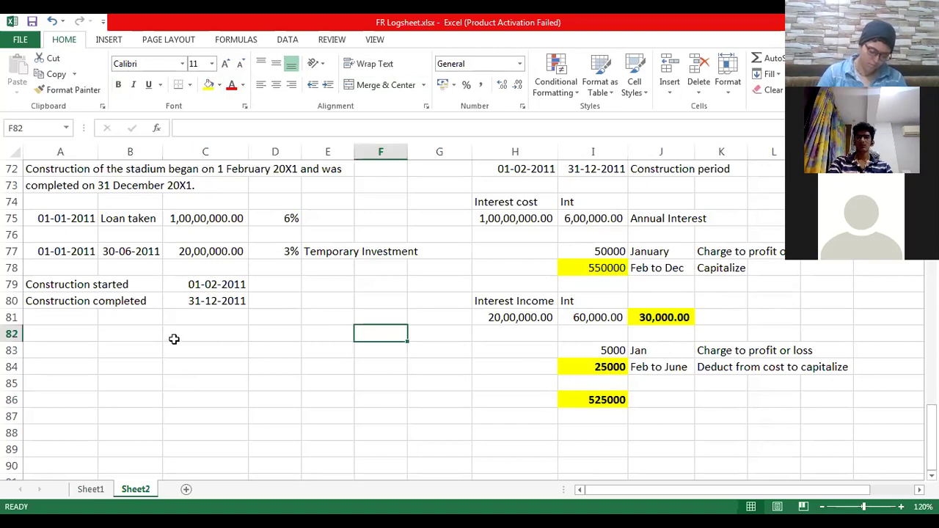
click(173, 339)
drag(174, 338, 174, 339)
click(130, 350)
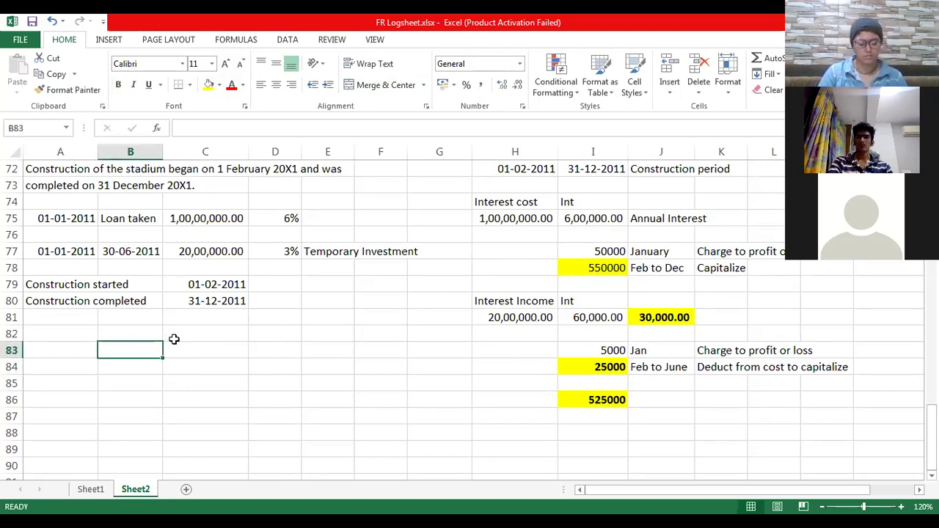
key(Left)
text(Sta)
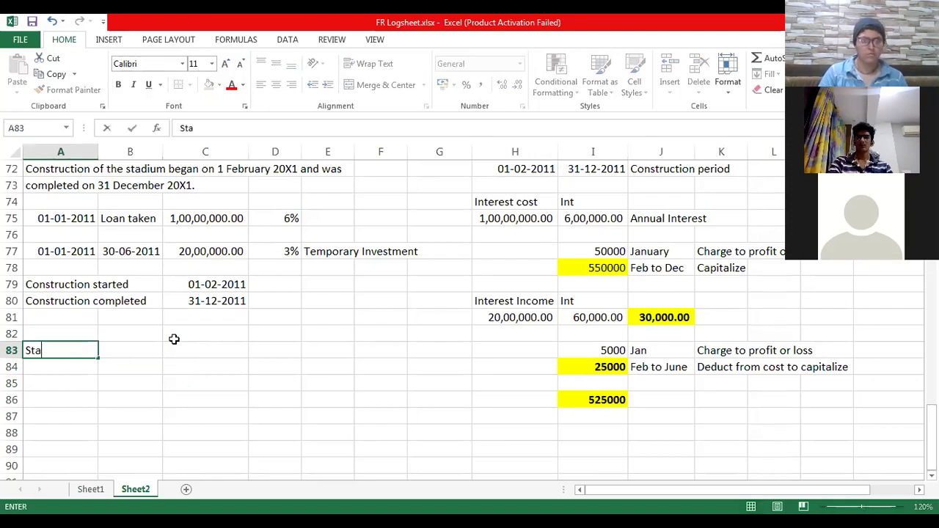
text(ement of pt)
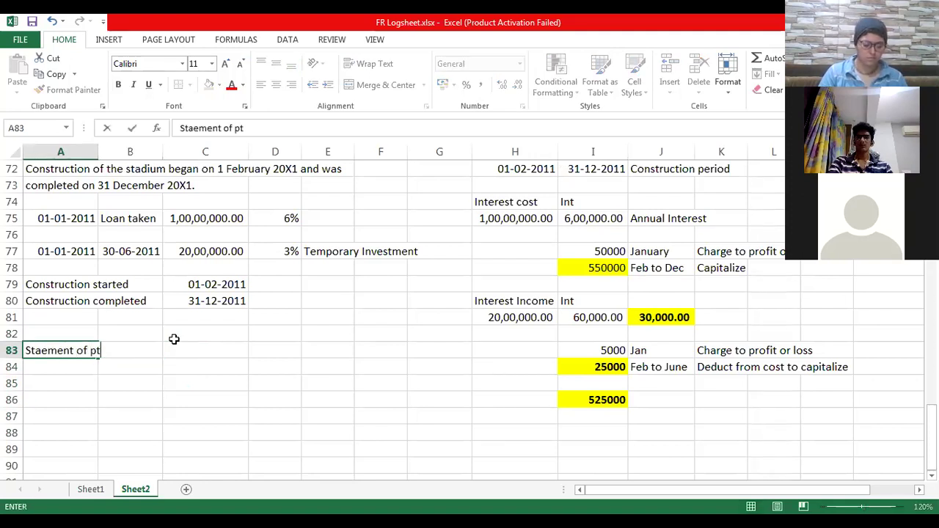
key(BackSpace)
text(rofit )
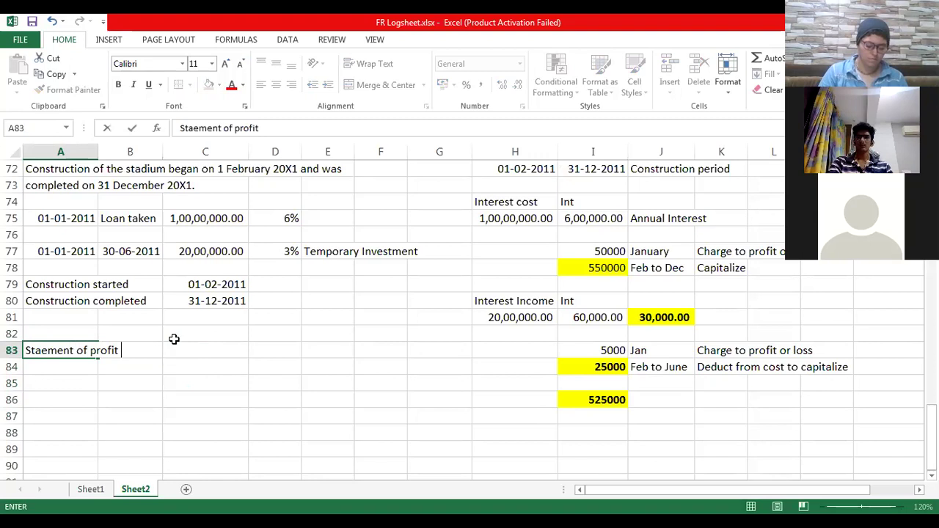
text(or loss)
key(Return)
- Make the profit or loss heading in A83 bold and underlined
key(Up)
key(ctrl+b)
key(ctrl+u)
- Add an "Interest Income" line in A85 with the amount 5000 in C85
key(Down)
key(Down)
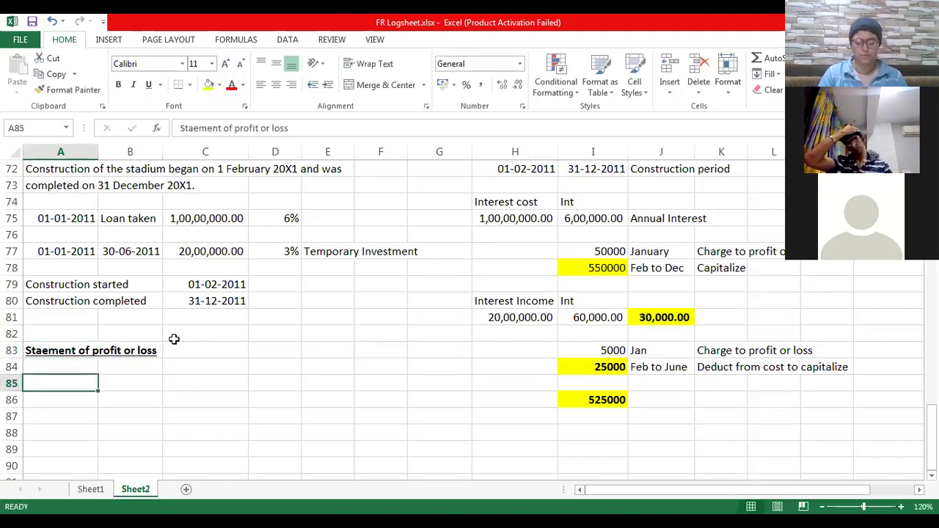
text(Interest )
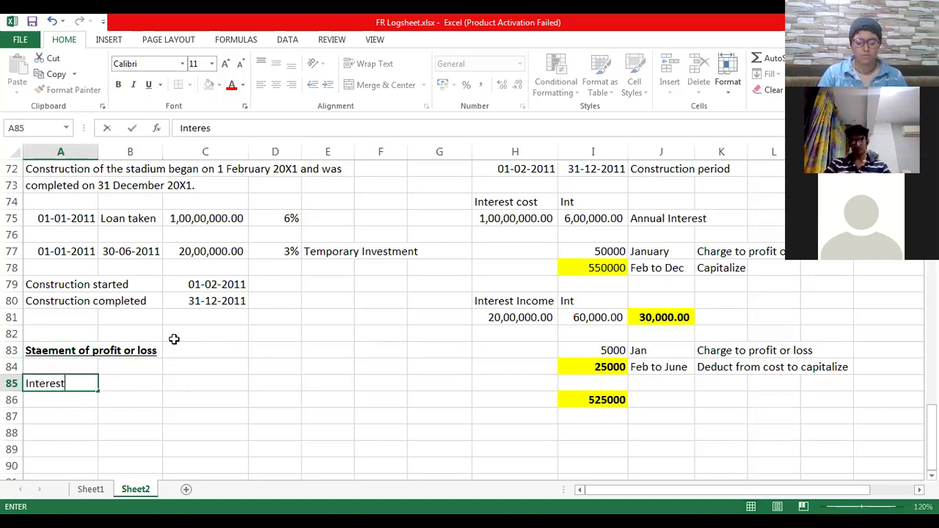
text(Income)
key(Right)
key(Right)
key(Right)
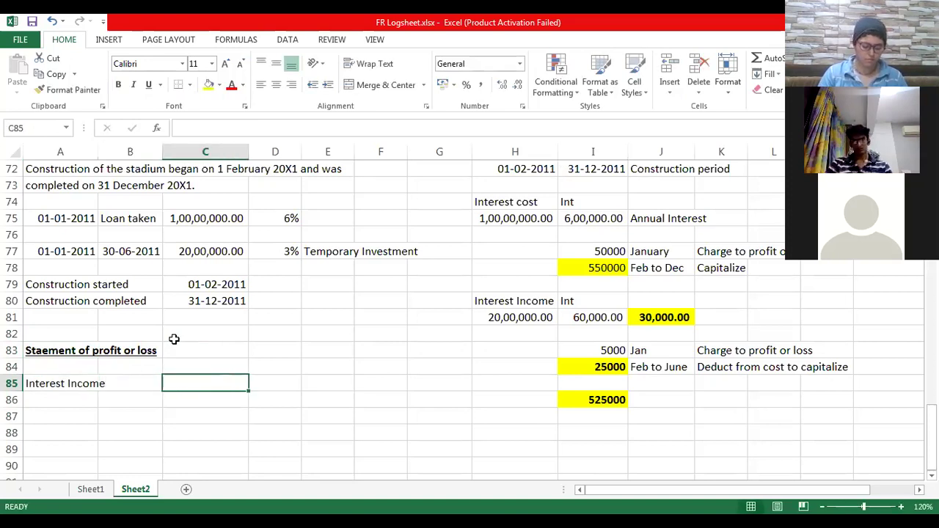
key(Left)
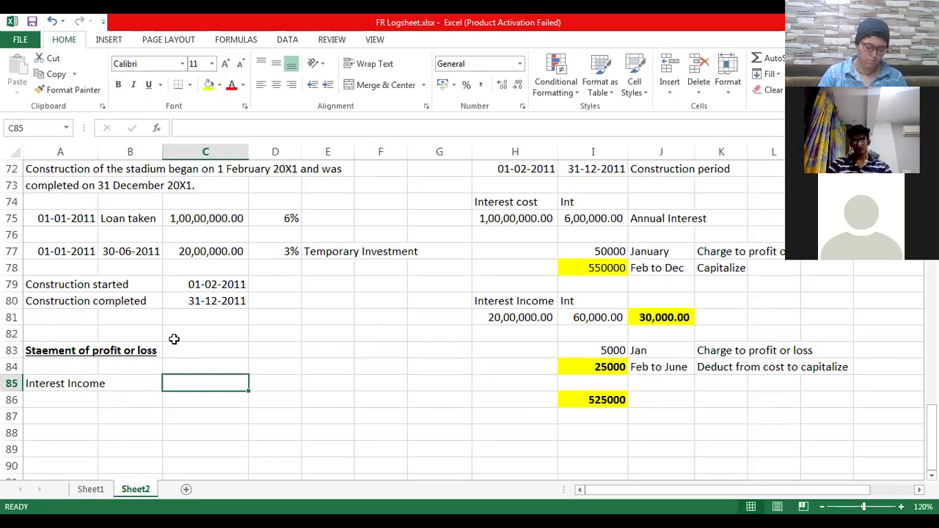
click(596, 360)
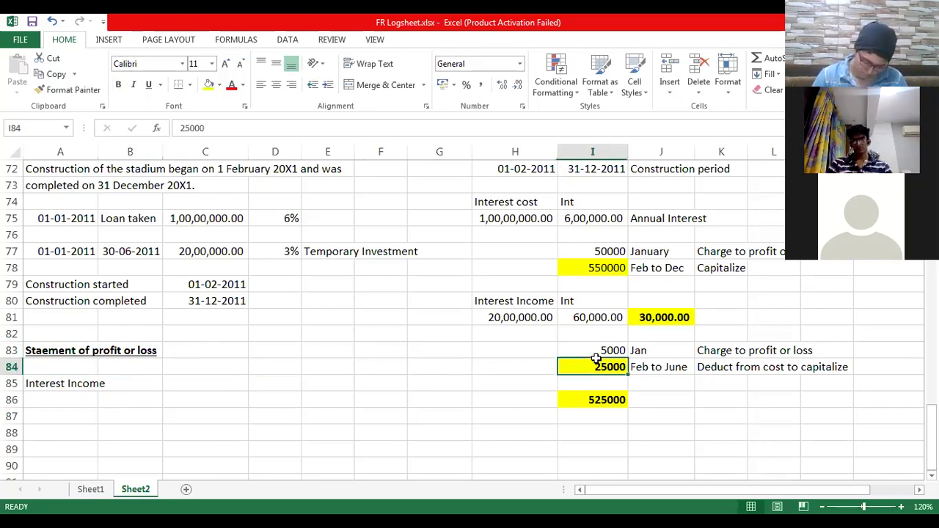
key(Left)
key(Left)
key(Left)
key(Left)
key(Left)
key(Down)
key(Left)
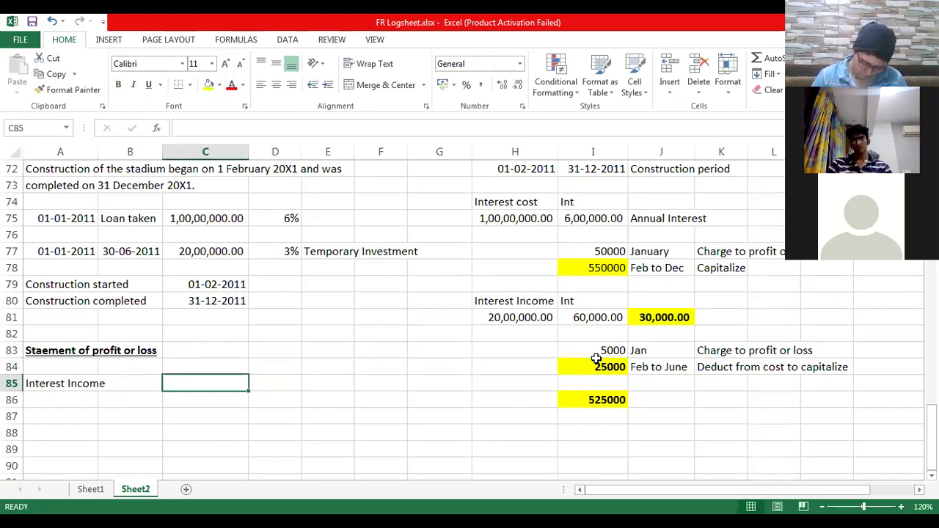
text(5000)
key(ctrl+Return)
- Add an "Interest Expense" line in A87 with the amount 50000 in C87
key(Down)
key(Down)
key(Left)
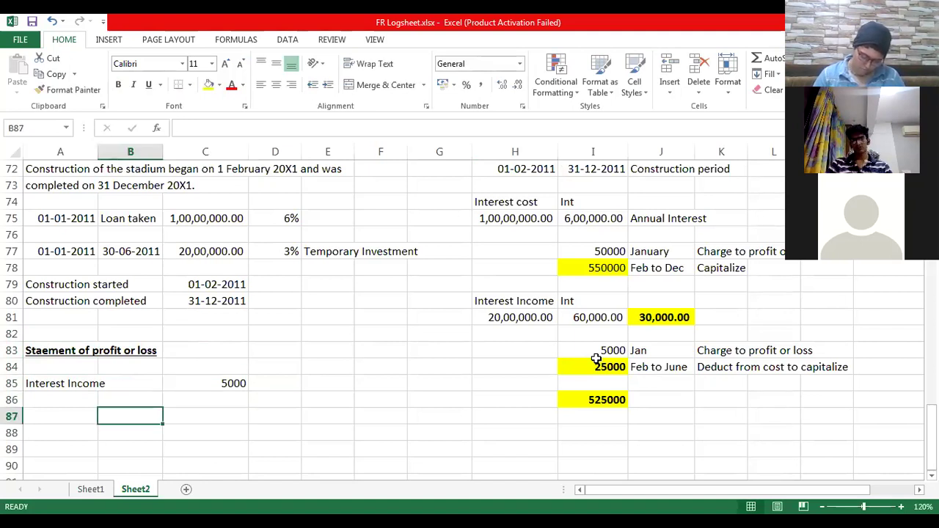
key(Left)
text(Interest Expense)
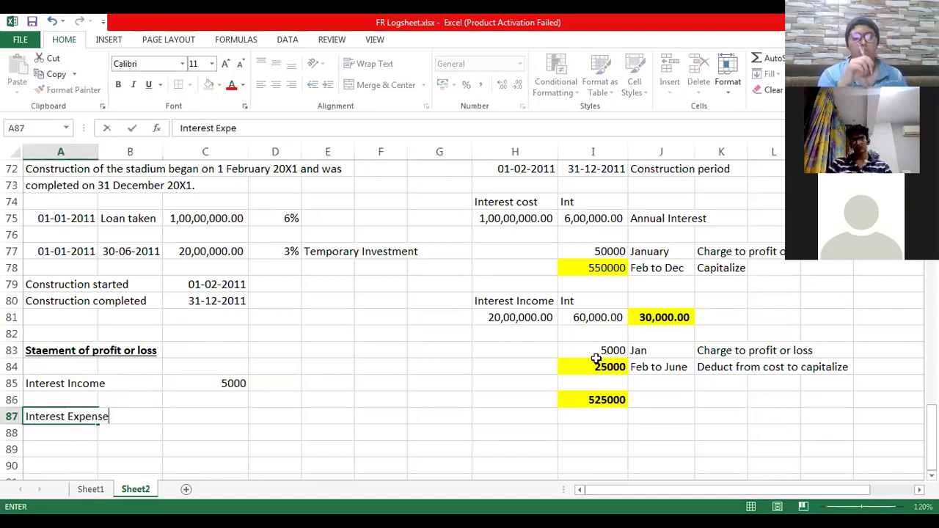
key(Right)
key(Right)
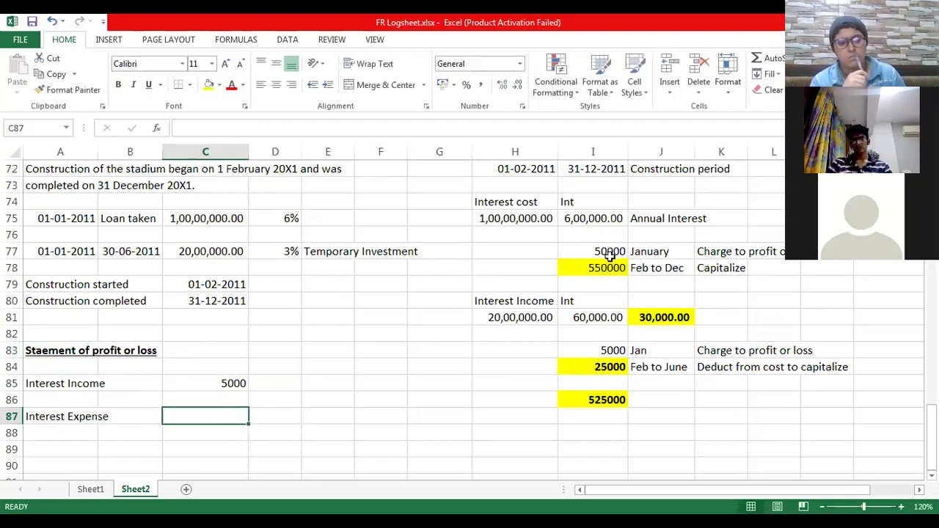
click(609, 255)
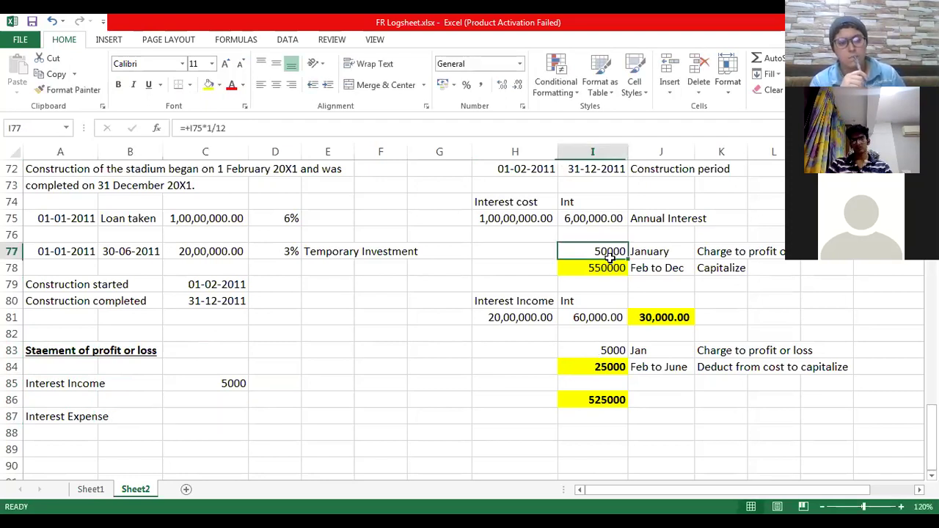
click(177, 423)
text(50000)
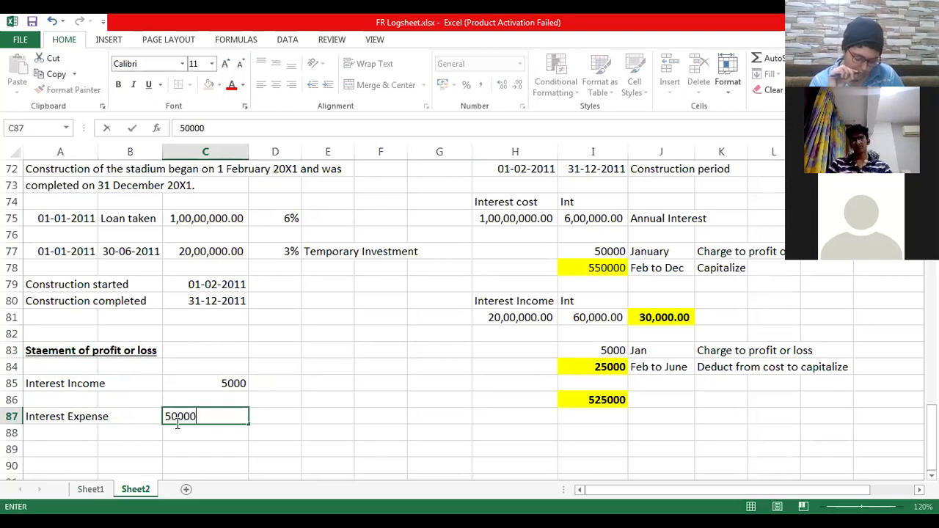
key(Return)
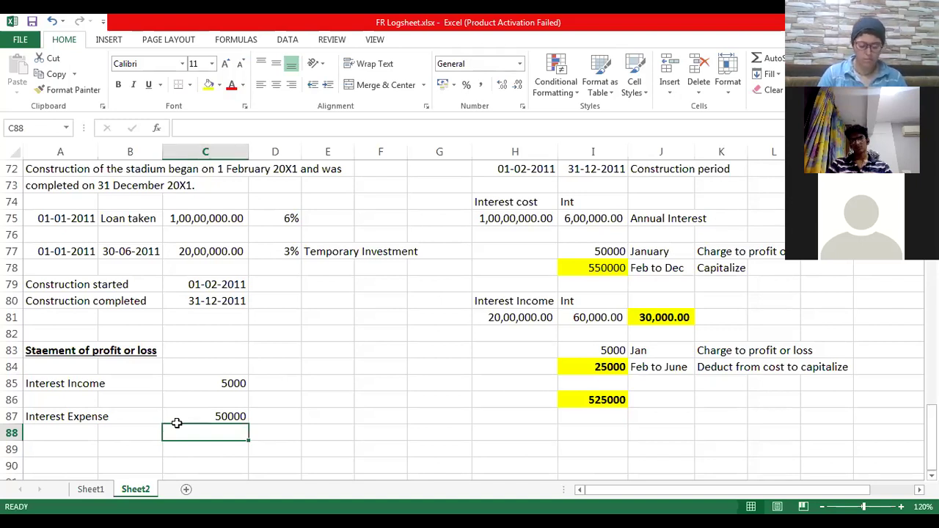
click(576, 400)
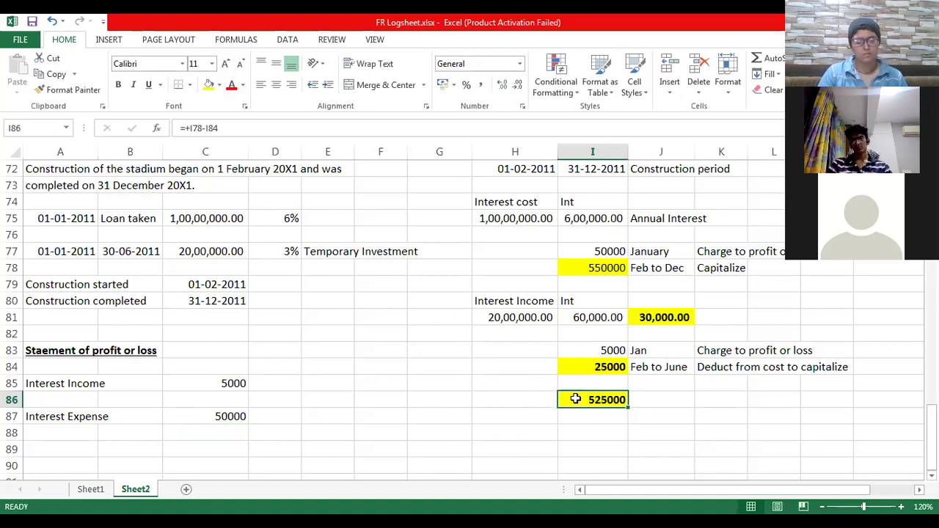
key(ctrl+b)
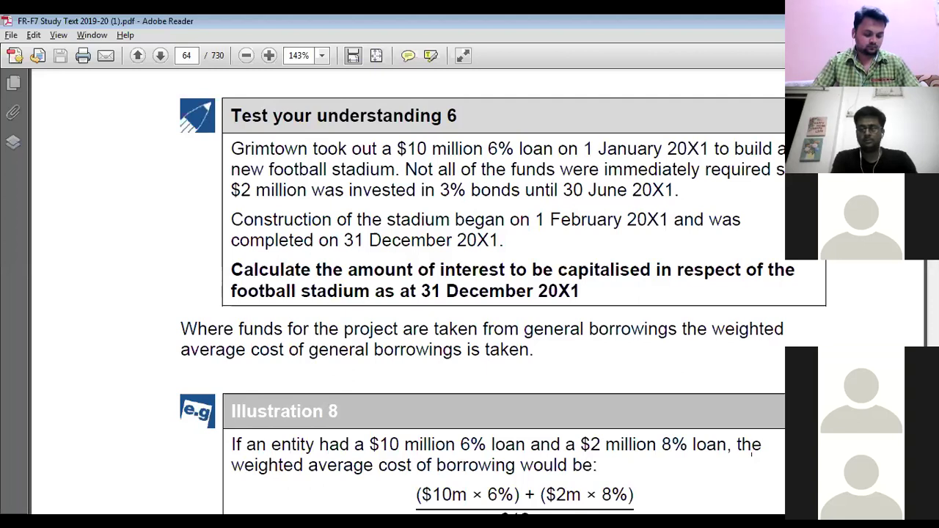
- In the study text PDF in Adobe Reader, go from Test your understanding 6 to Test your understanding 7 on page 65
scroll(772, 343, down, 1)
scroll(751, 442, down, 10)
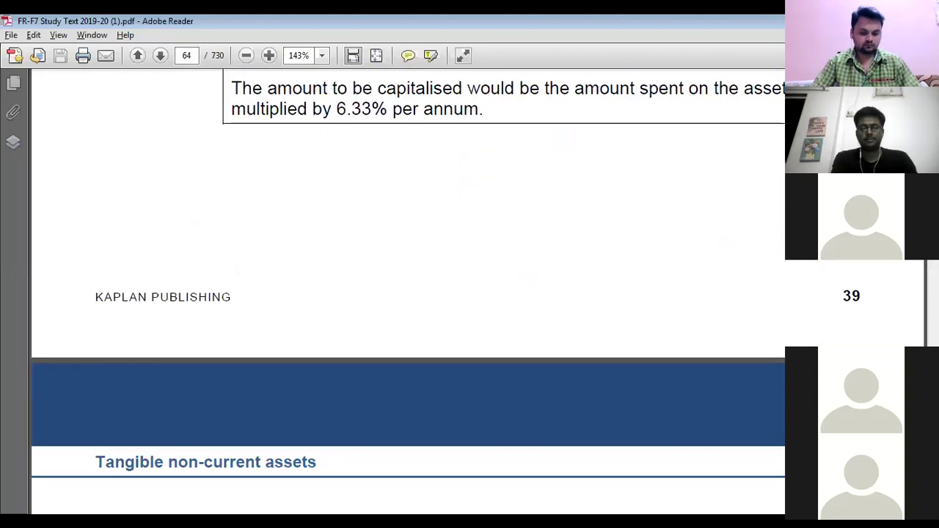
scroll(408, 294, down, 10)
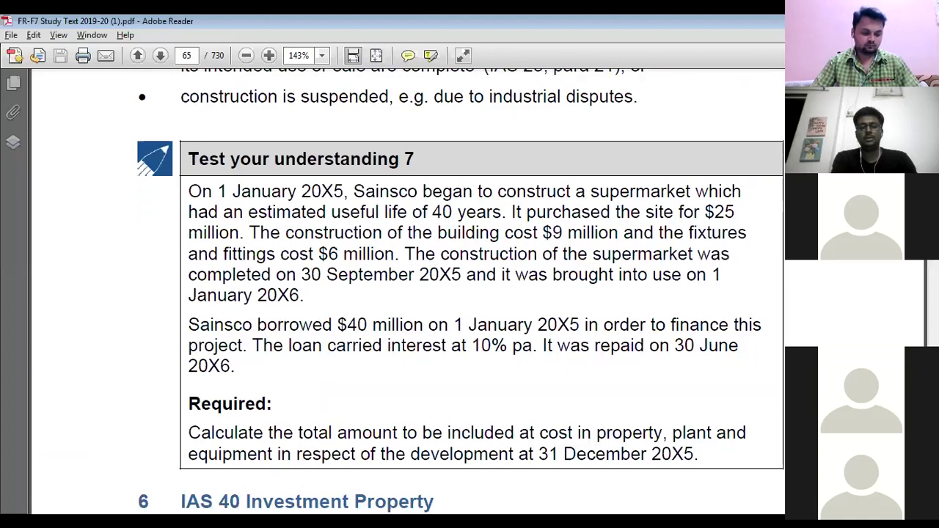